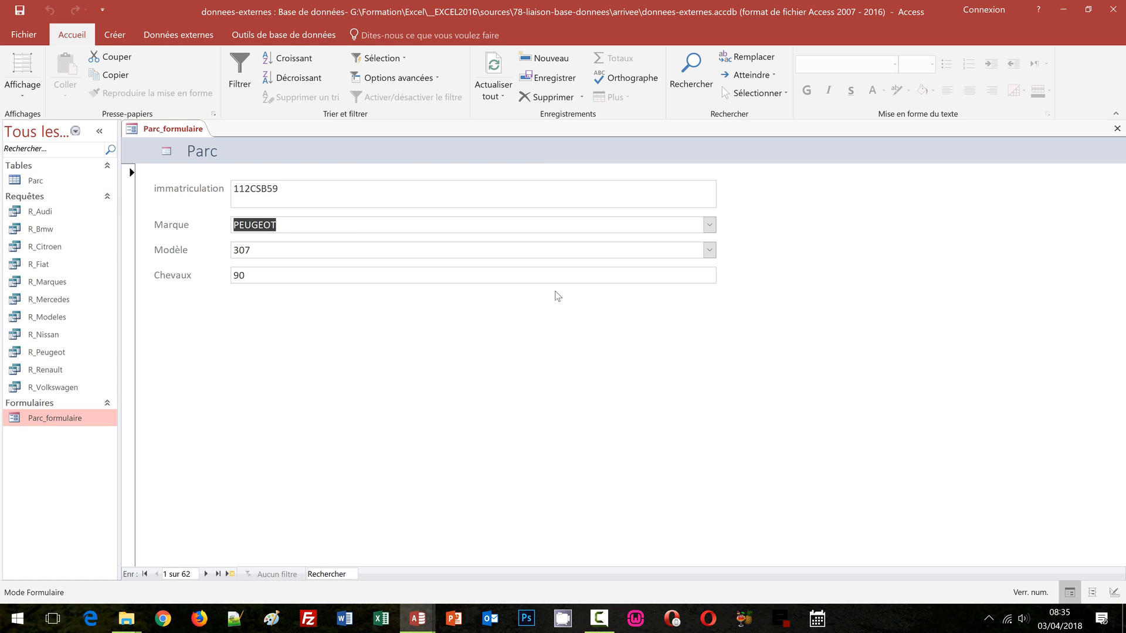
# Examine the Marque and Modèle drop-down lists of the first record in Parc_formulaire
pyautogui.click(709, 228)
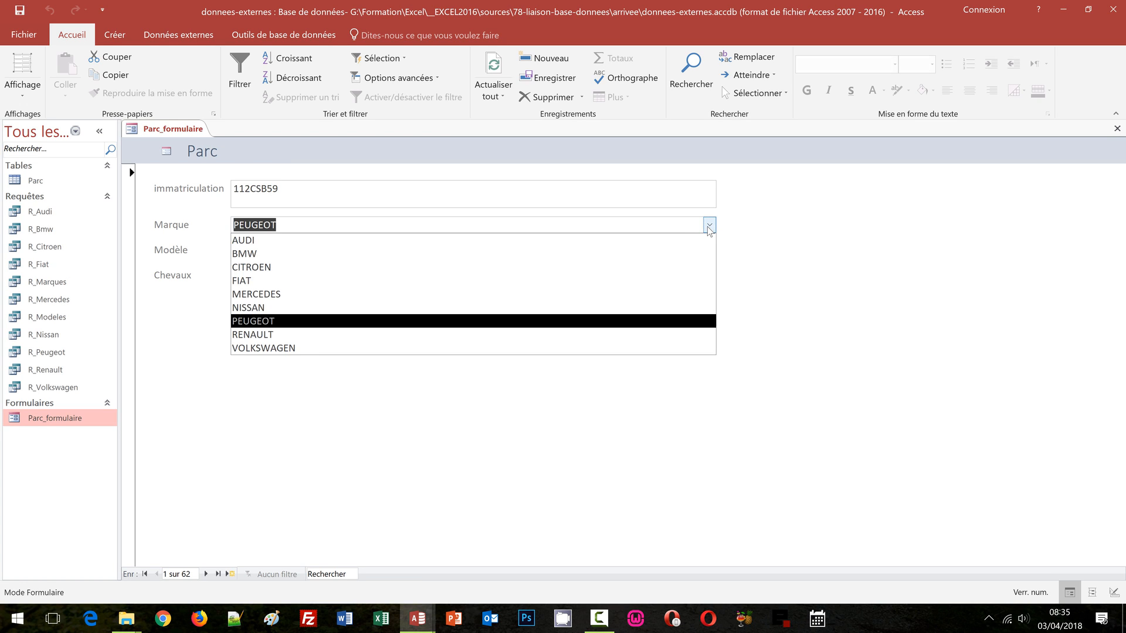
pyautogui.click(709, 228)
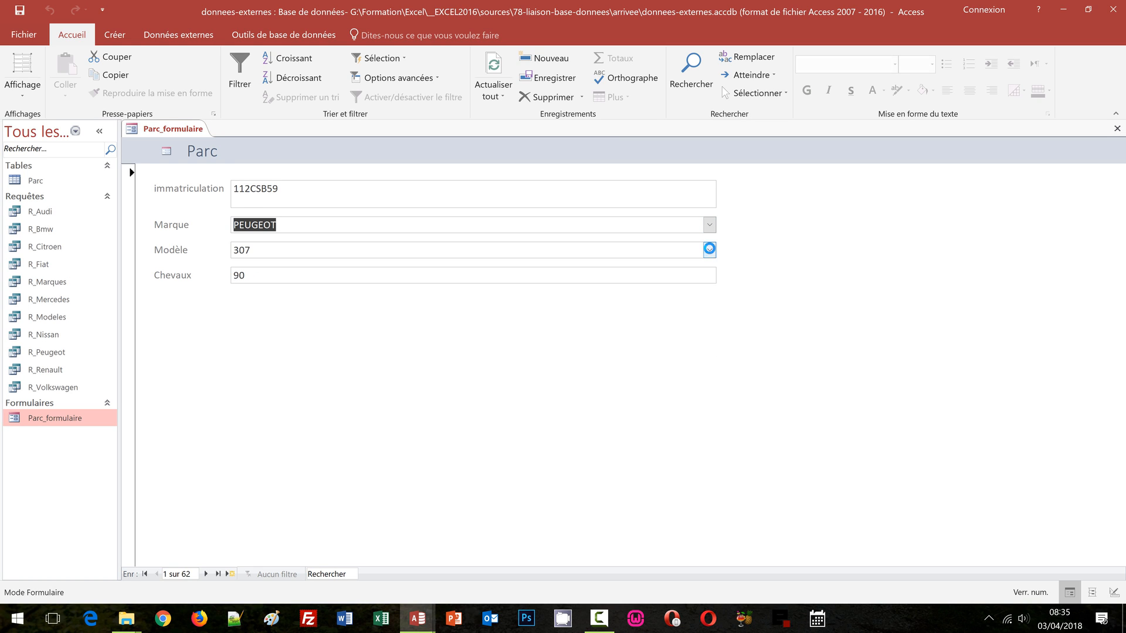
pyautogui.click(709, 248)
pyautogui.click(758, 262)
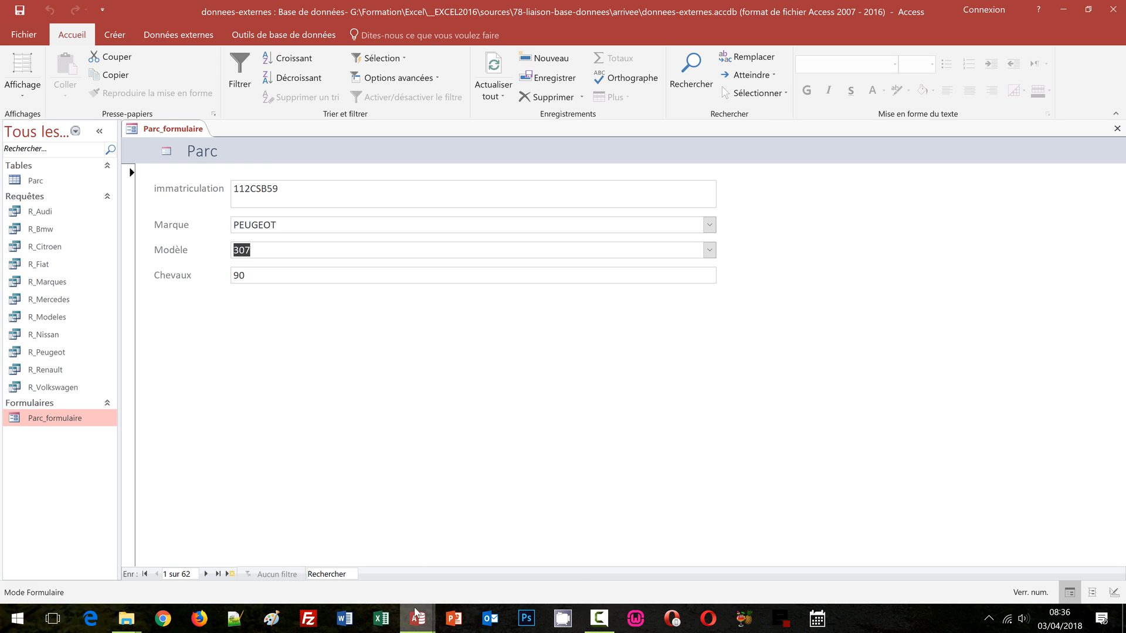
# Switch to the other donnees-externes database window, open the Parc table to review its records, and close it
pyautogui.moveTo(415, 617)
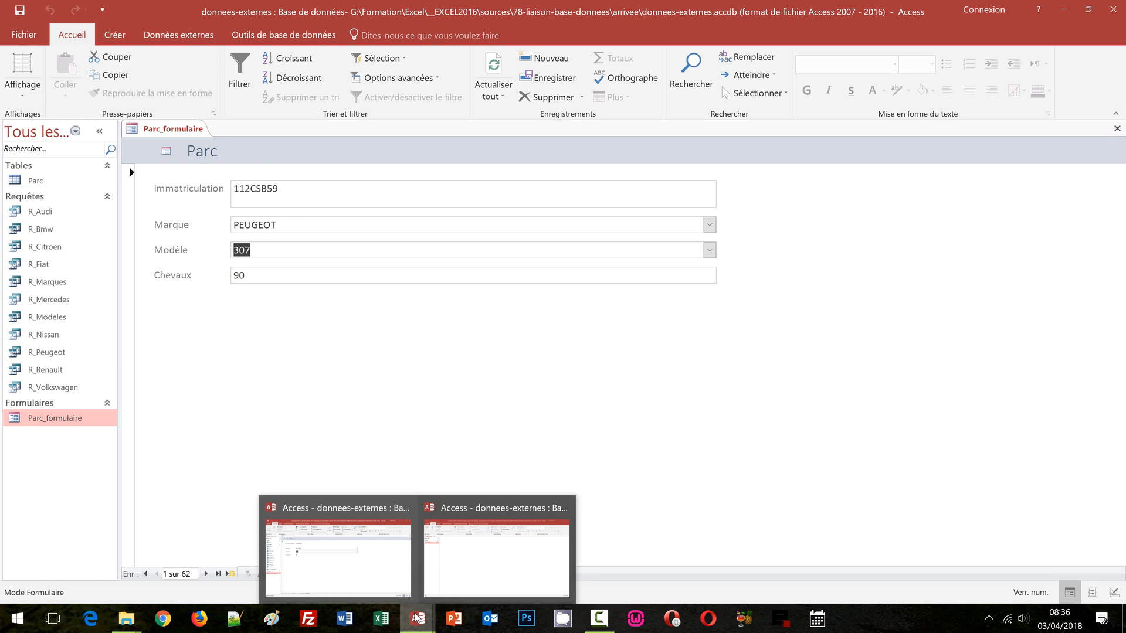
pyautogui.click(452, 574)
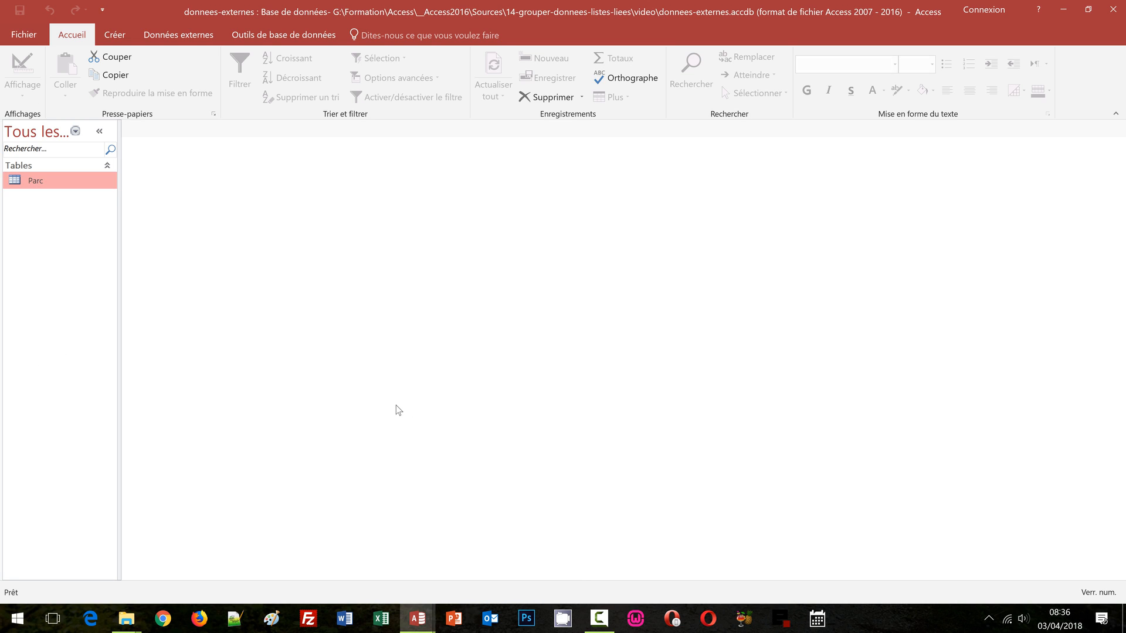
pyautogui.doubleClick(43, 177)
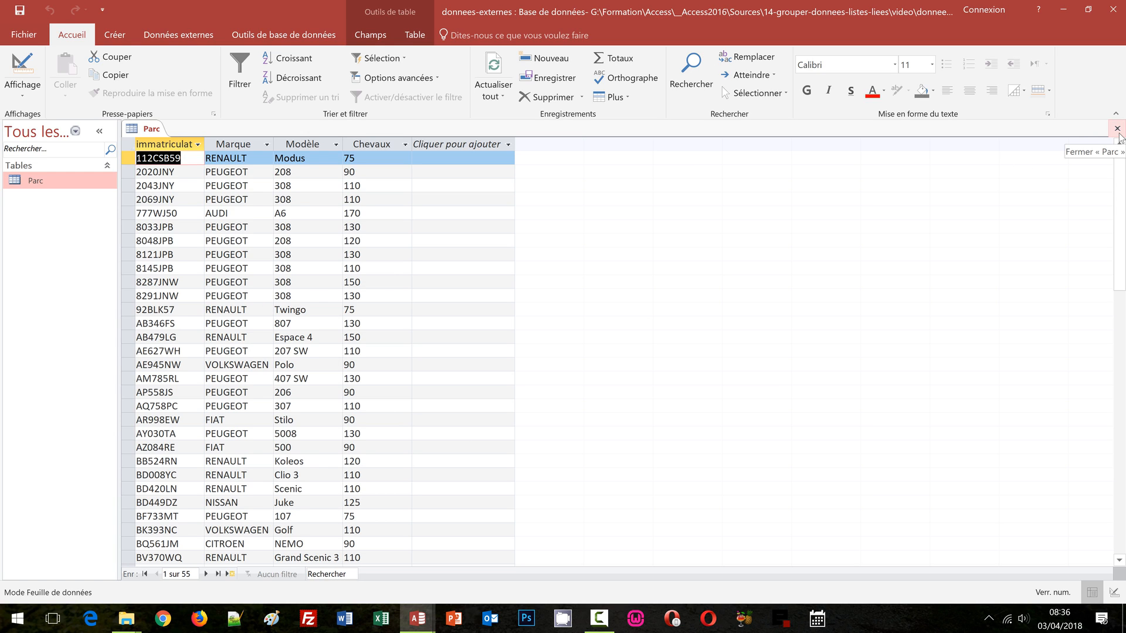
pyautogui.click(1117, 131)
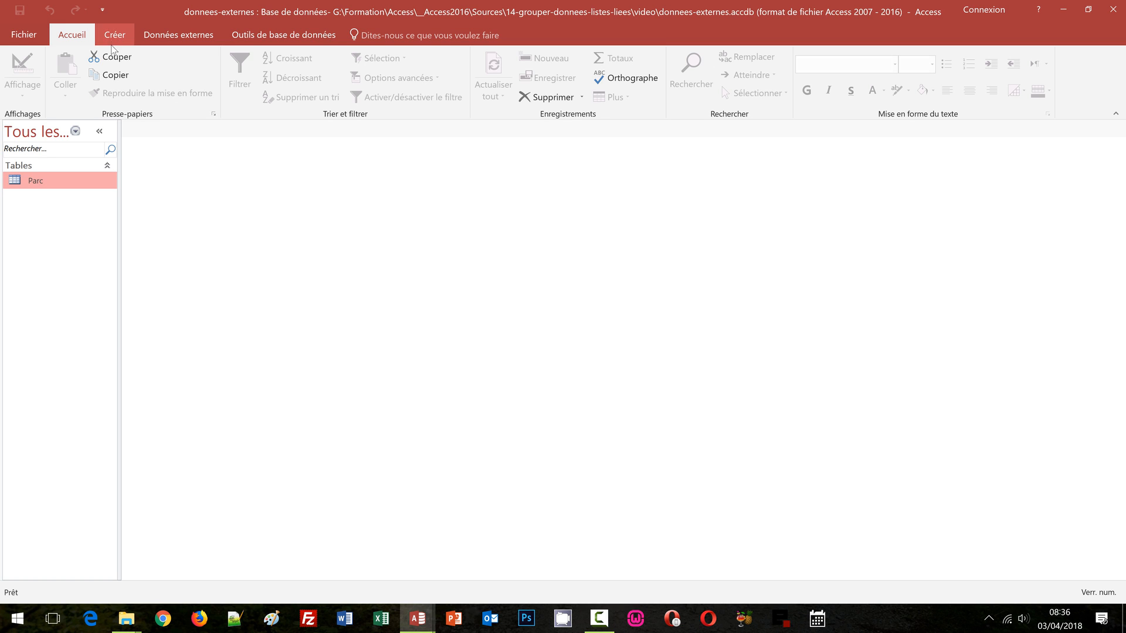
# Create a new query in design view based on the Parc table and enlarge the area for the design grid
pyautogui.click(115, 38)
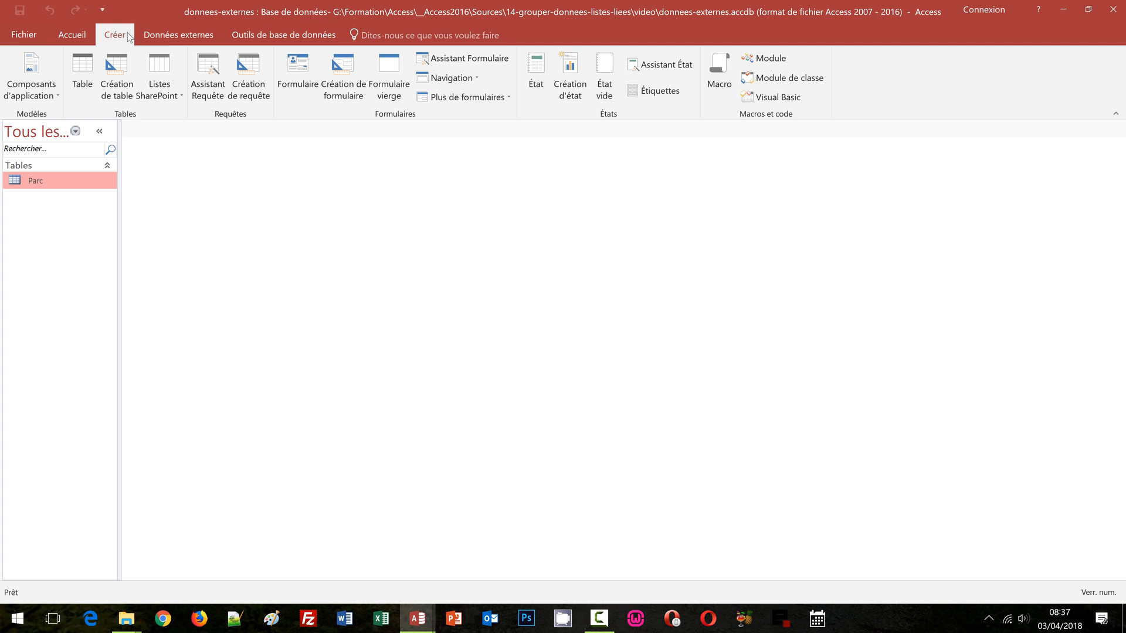
pyautogui.click(256, 94)
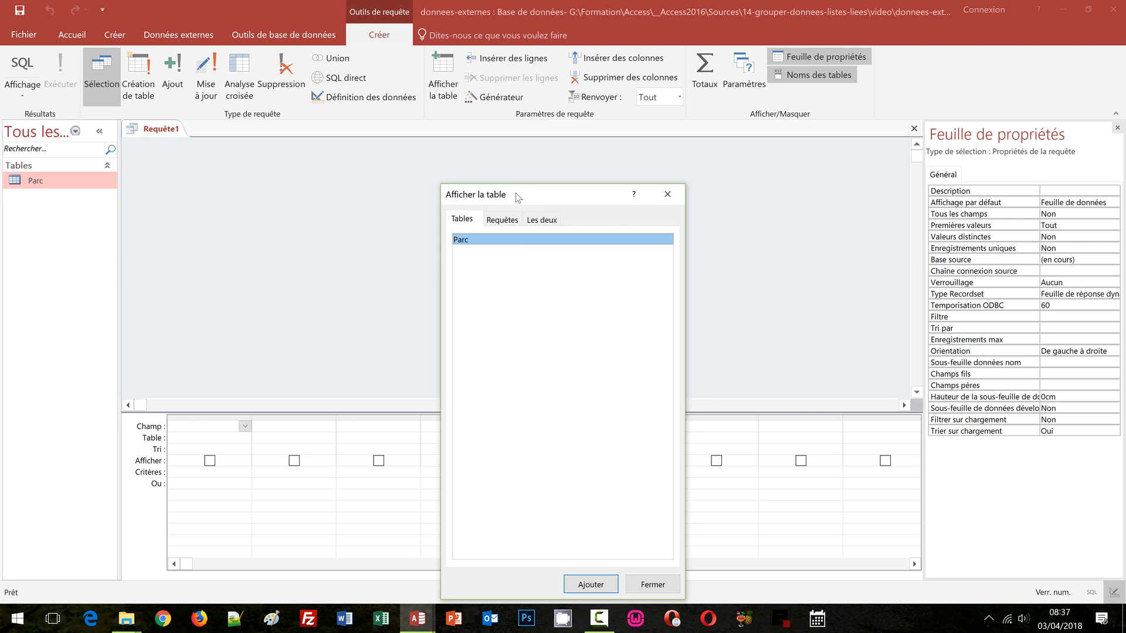
pyautogui.moveTo(515, 192); pyautogui.dragTo(386, 142)
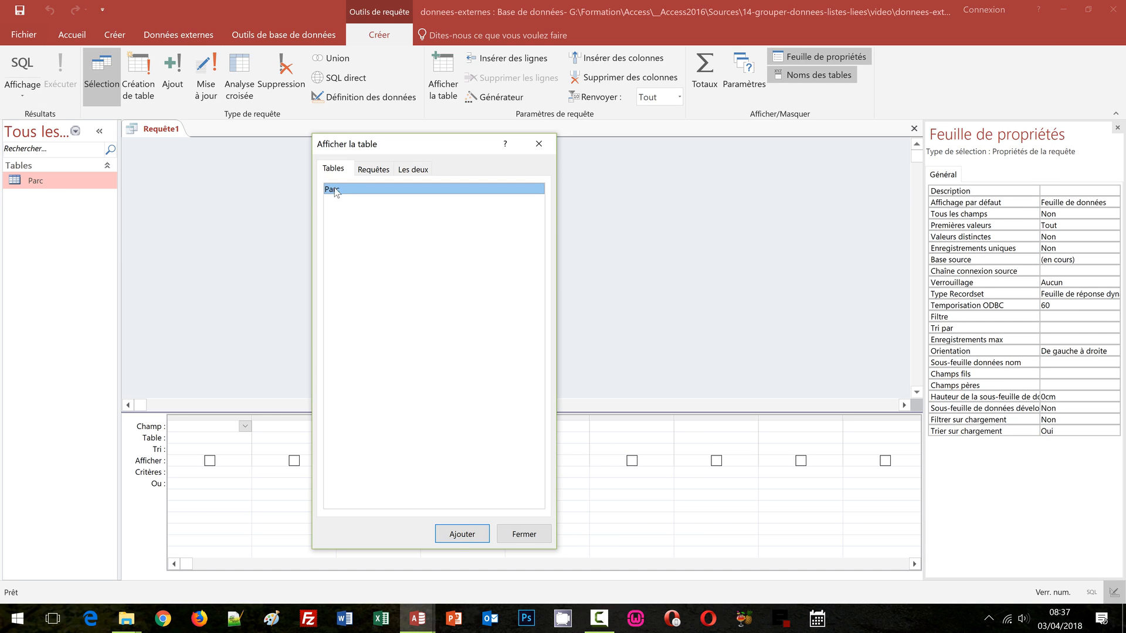
pyautogui.click(456, 536)
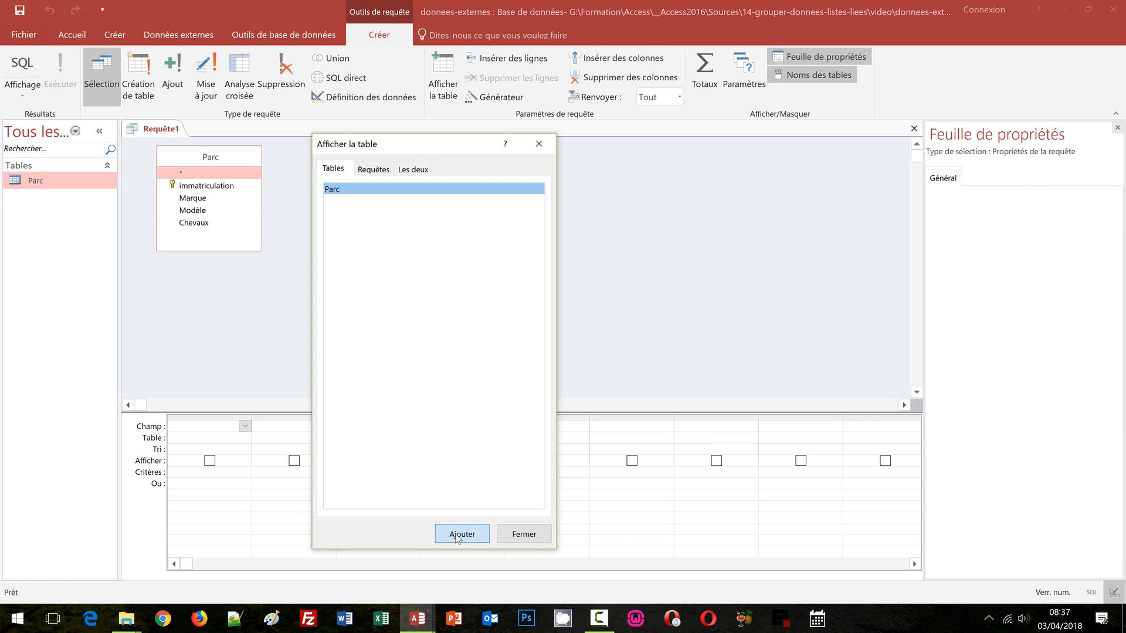
pyautogui.click(519, 537)
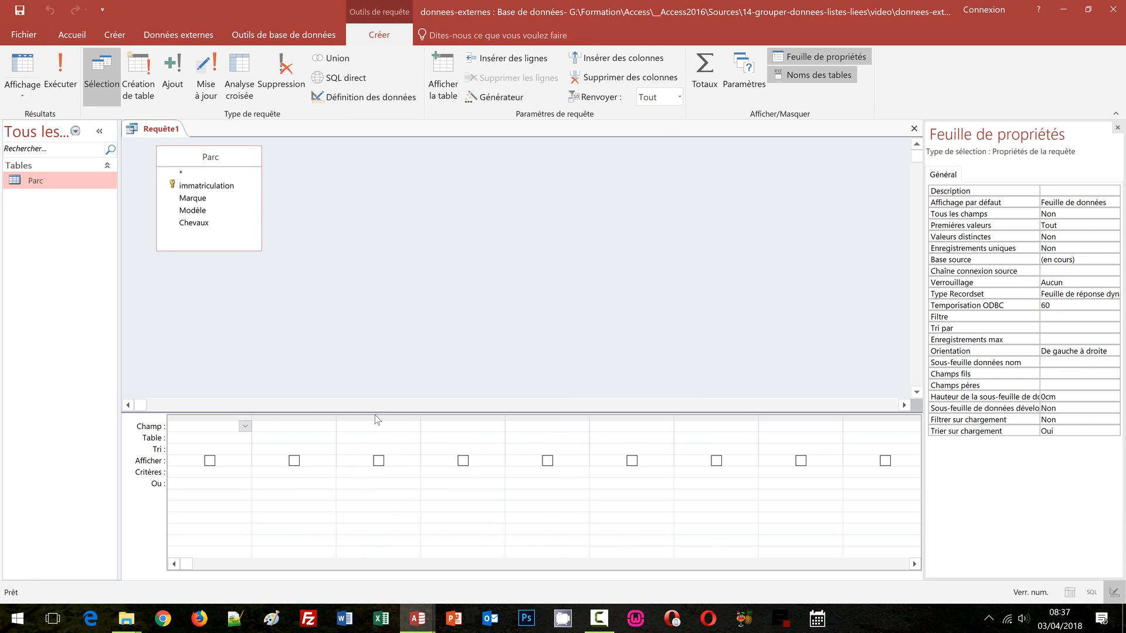
pyautogui.moveTo(375, 413); pyautogui.dragTo(374, 315)
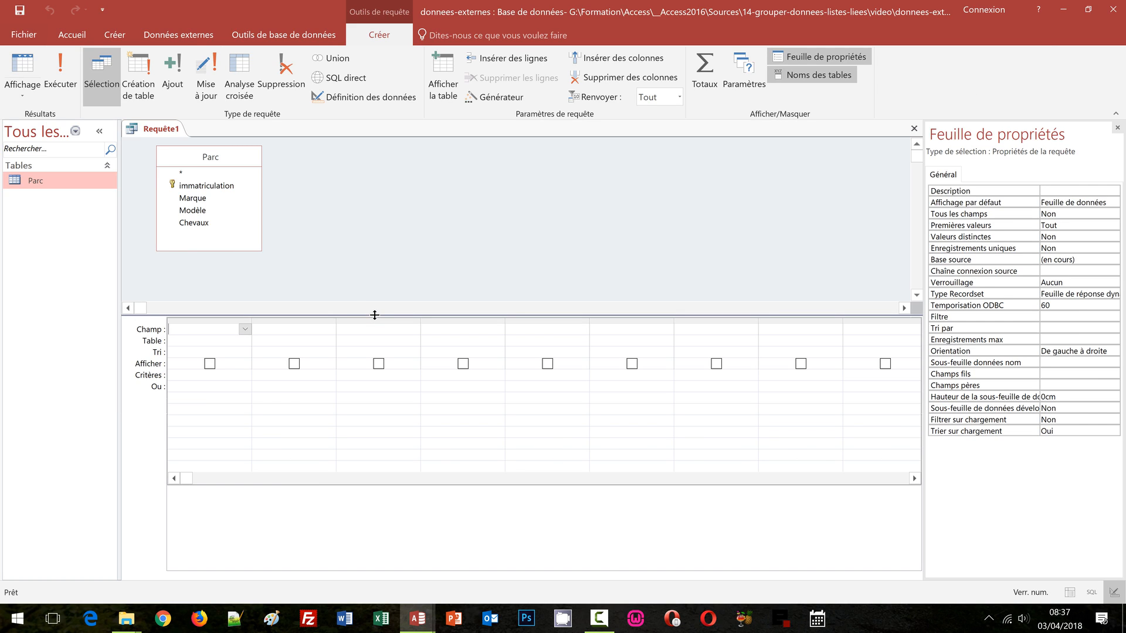
# Add the Marque and Modèle fields of the Parc table together to the query design grid
pyautogui.click(186, 200)
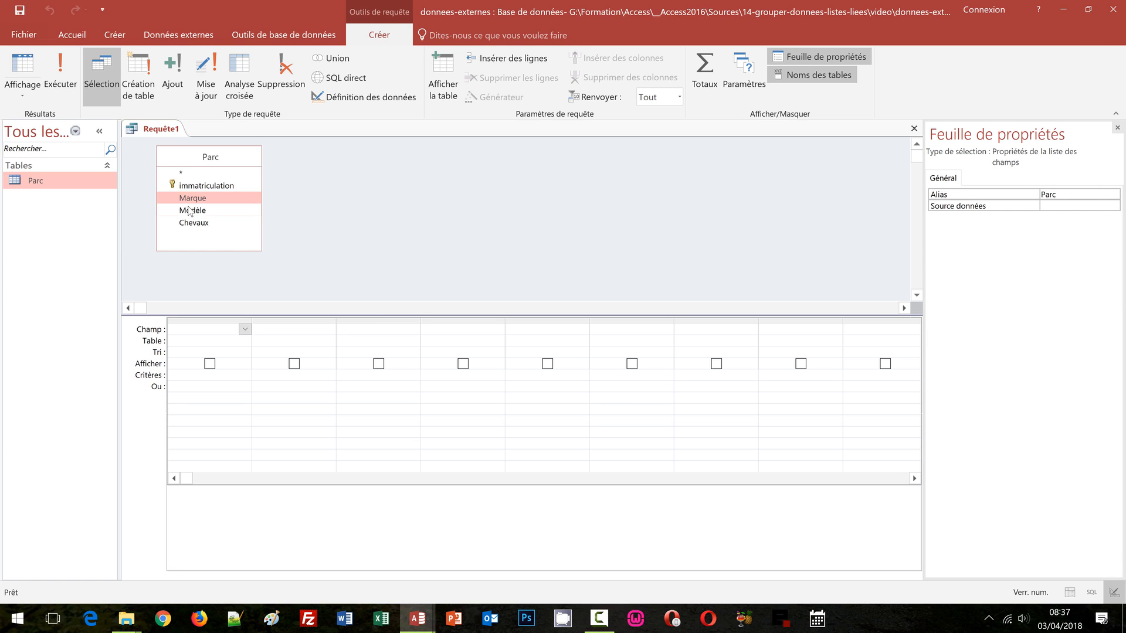
pyautogui.keyDown('ctrl'); pyautogui.click(189, 211); pyautogui.keyUp('ctrl')
pyautogui.moveTo(189, 211); pyautogui.dragTo(202, 324)
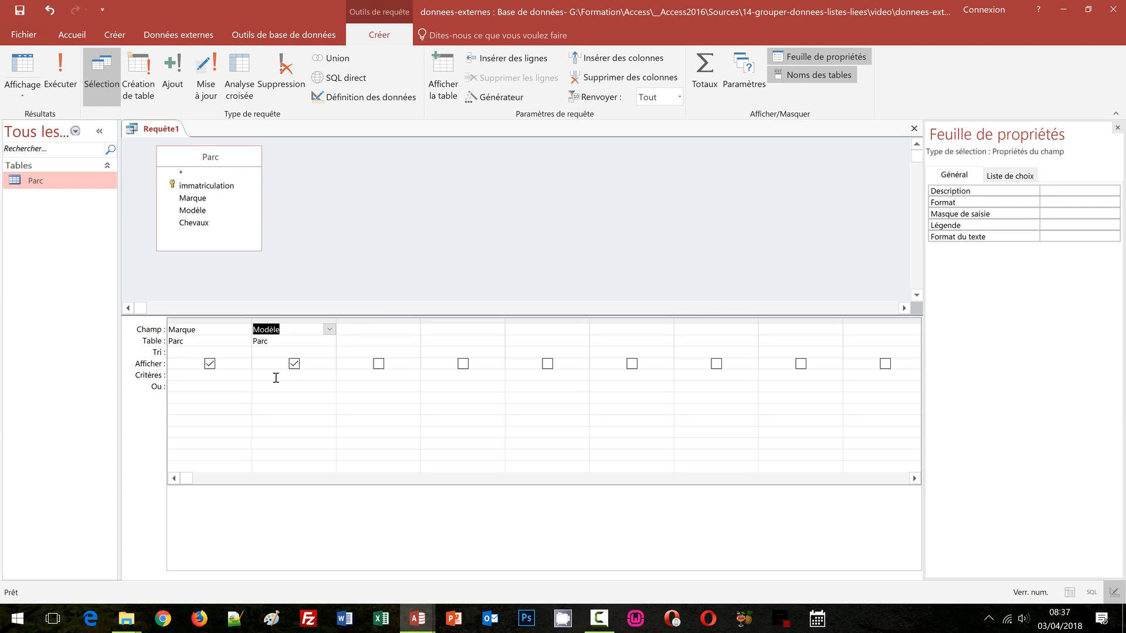
# Set the Marque criterion to "Renault" and exclude the Marque field from the displayed results
pyautogui.click(205, 376)
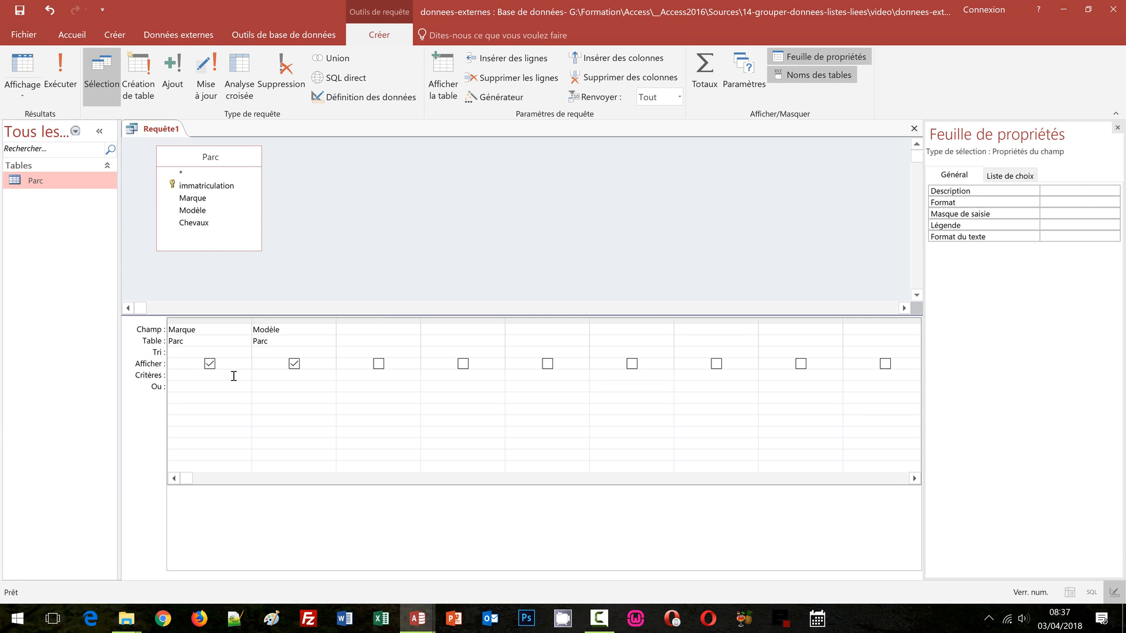
pyautogui.write('Renault')
pyautogui.click(274, 375)
pyautogui.click(209, 364)
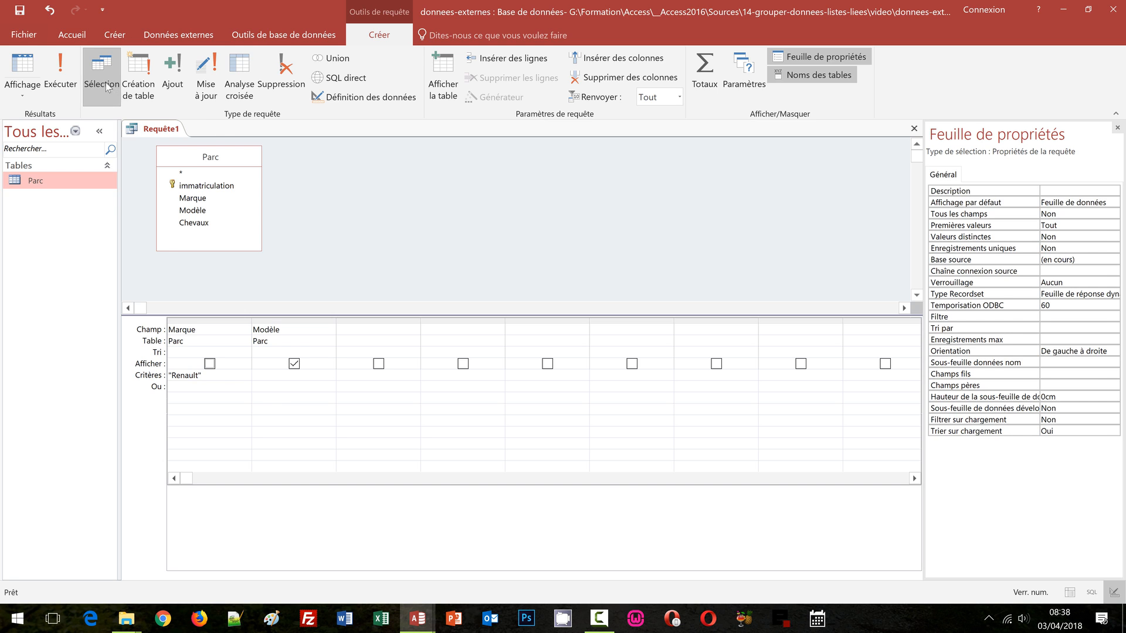
# Run the query to review the listed Renault models, and return to its design view
pyautogui.click(65, 59)
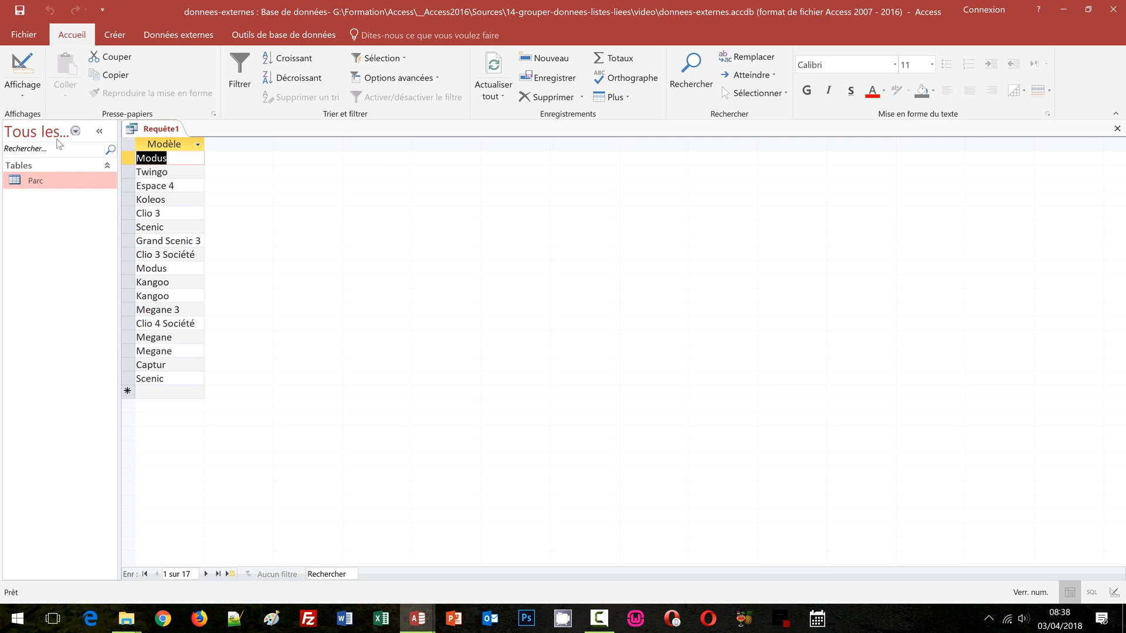
pyautogui.click(21, 99)
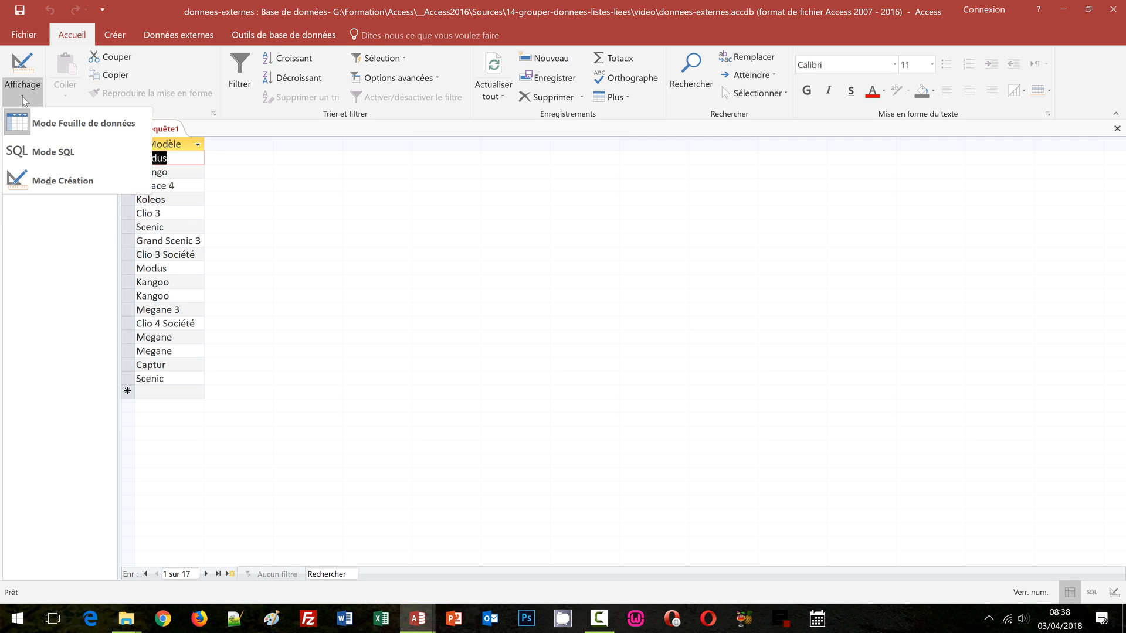
pyautogui.click(78, 181)
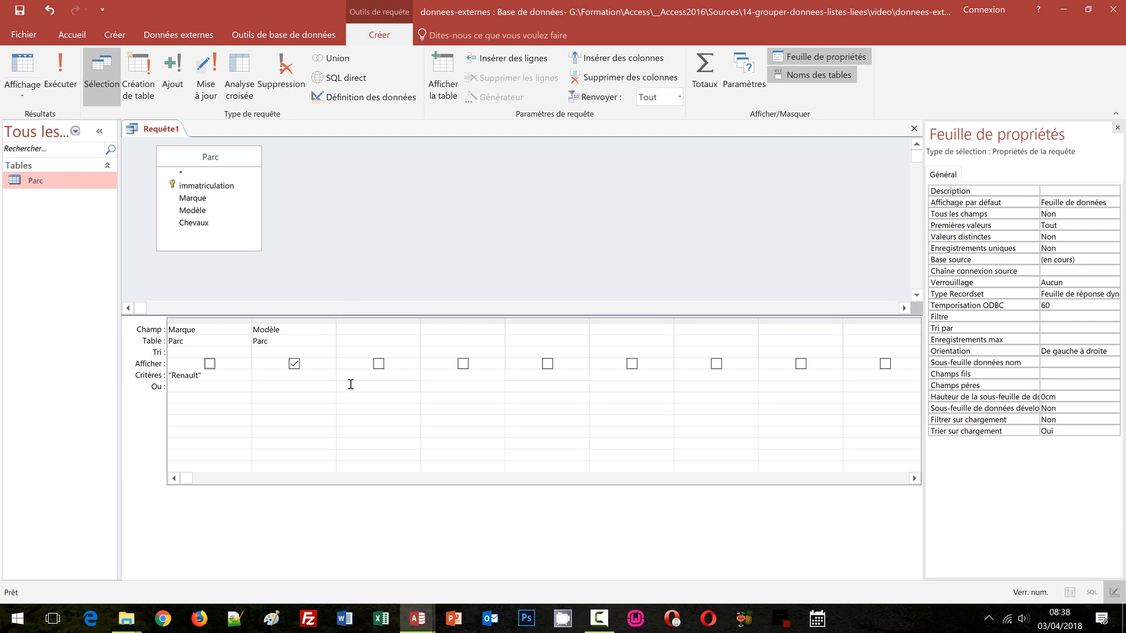
# Edit the query's SQL, adding DISTINCT after SELECT and removing the Parc. prefix before Modèle
pyautogui.click(27, 97)
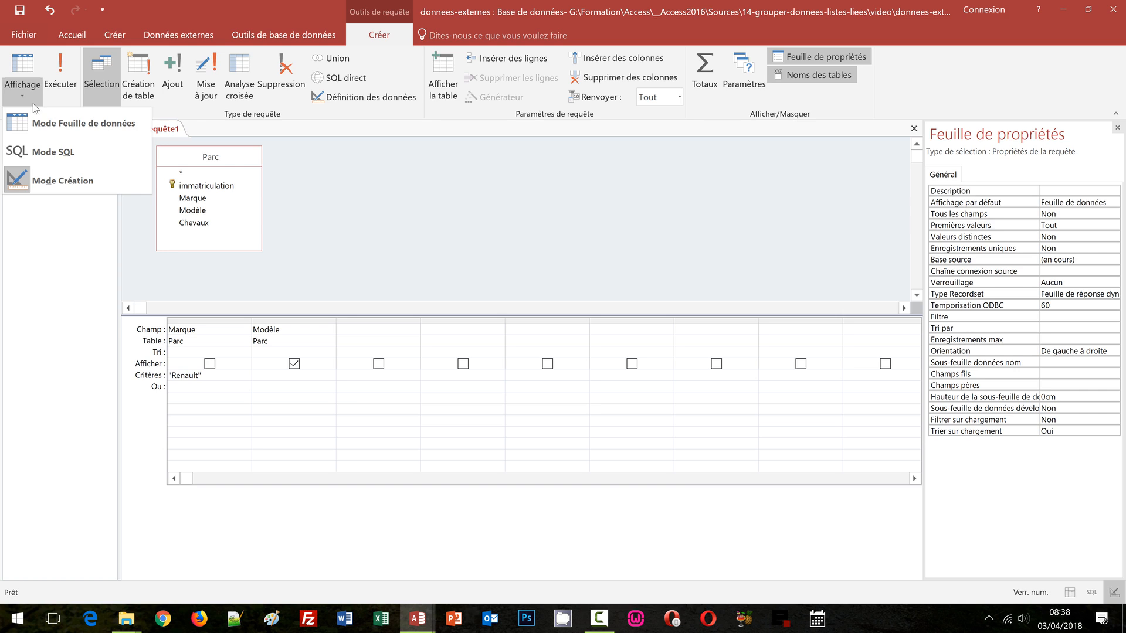
pyautogui.click(56, 152)
pyautogui.click(151, 143)
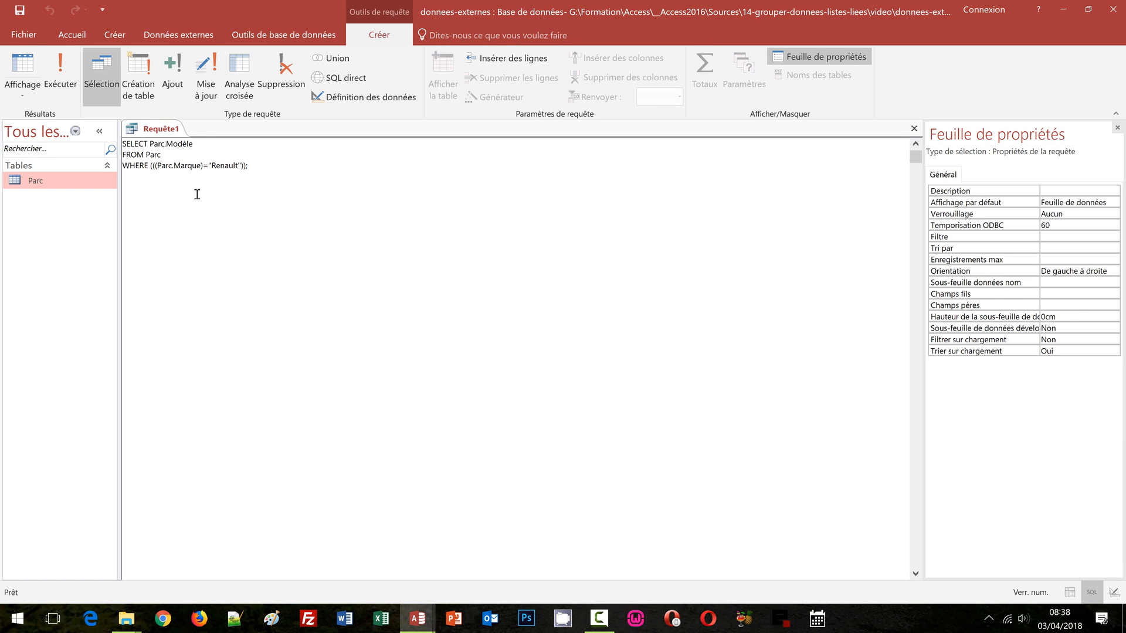
pyautogui.press('capslock')
pyautogui.write('DISTINCT')
pyautogui.hotkey('ctrl', 'shift', 'Right')
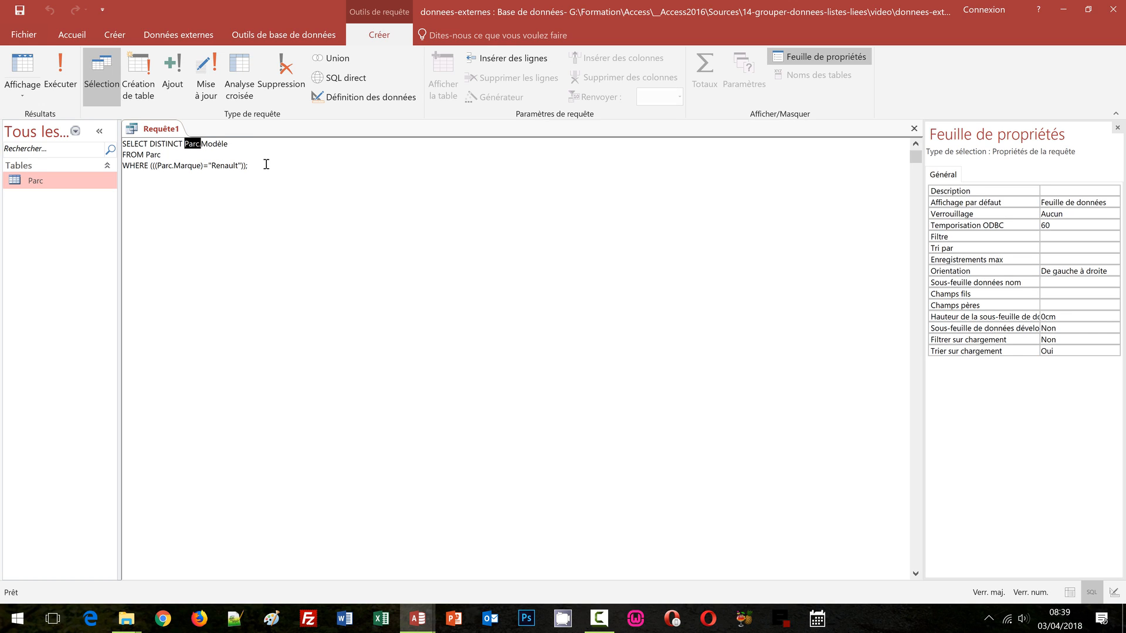
pyautogui.press('Delete')
# Simplify the WHERE clause to Marque="Renault" by removing the parentheses and the Parc. prefix, and run the query
pyautogui.click(155, 166)
pyautogui.press('BackSpace')
pyautogui.press('BackSpace')
pyautogui.press('BackSpace')
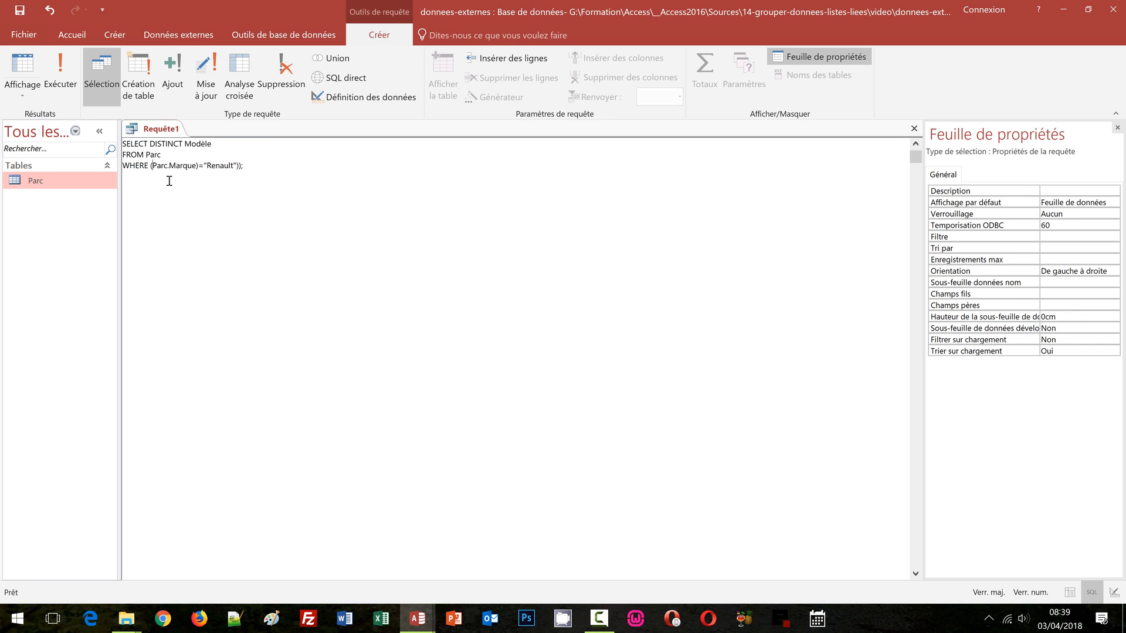
pyautogui.hotkey('ctrl', 'shift', 'Right')
pyautogui.press('Delete')
pyautogui.press('Delete')
pyautogui.press('Delete')
pyautogui.write('+')
pyautogui.press('BackSpace')
pyautogui.press('capslock')
pyautogui.write('=')
pyautogui.press('BackSpace')
pyautogui.click(60, 68)
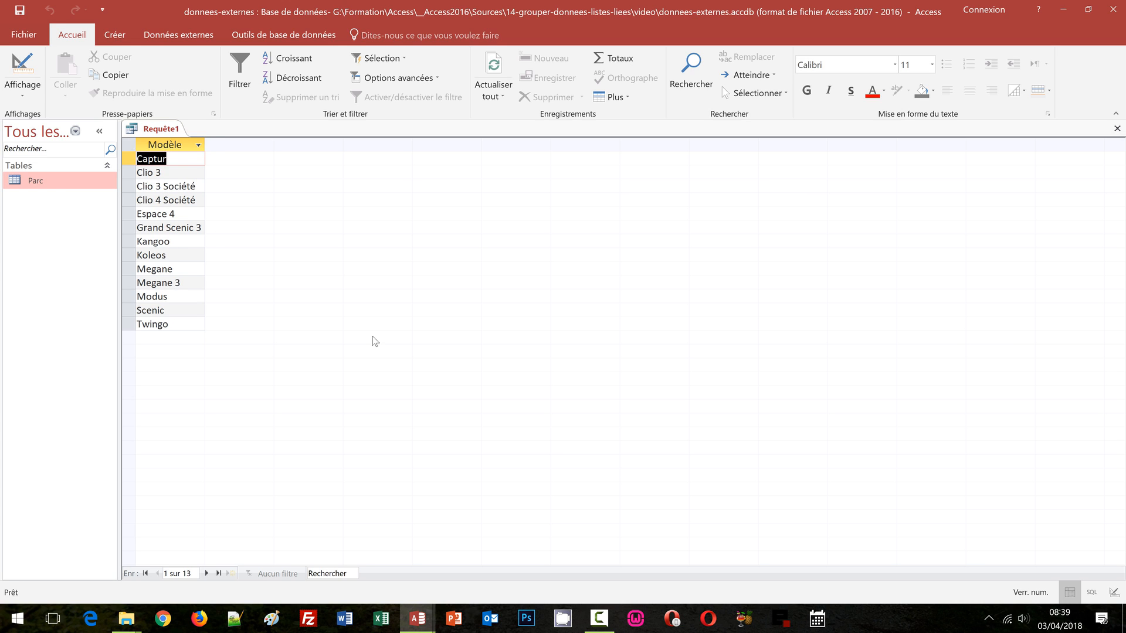
# Save the query as R_Renault and close it
pyautogui.hotkey('ctrl', 's')
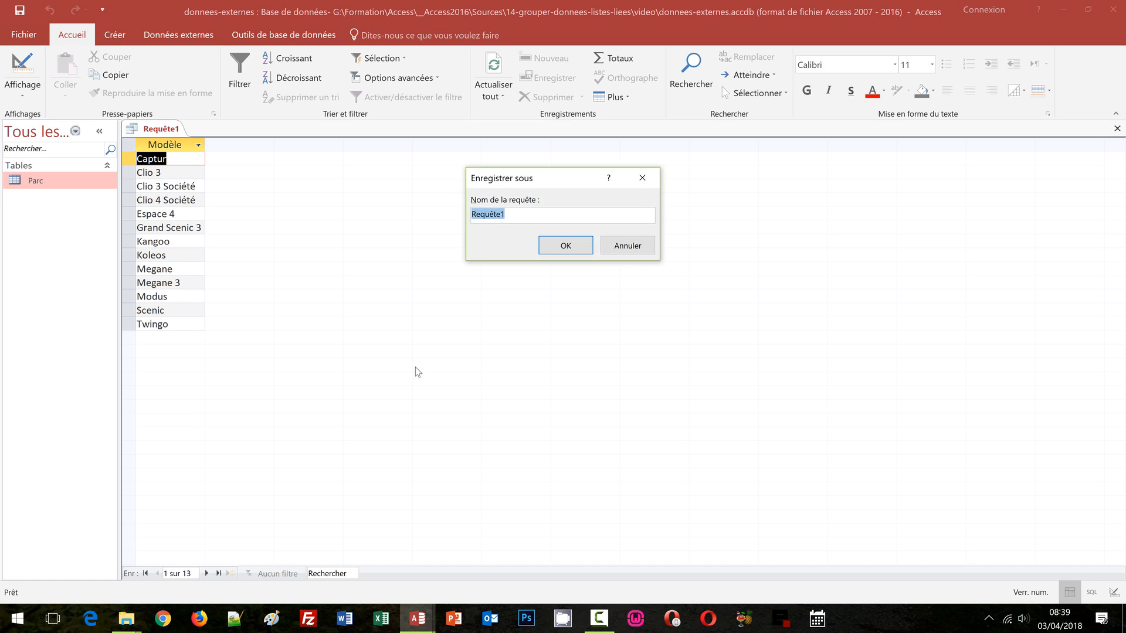
pyautogui.write('R_Renaul')
pyautogui.click(560, 249)
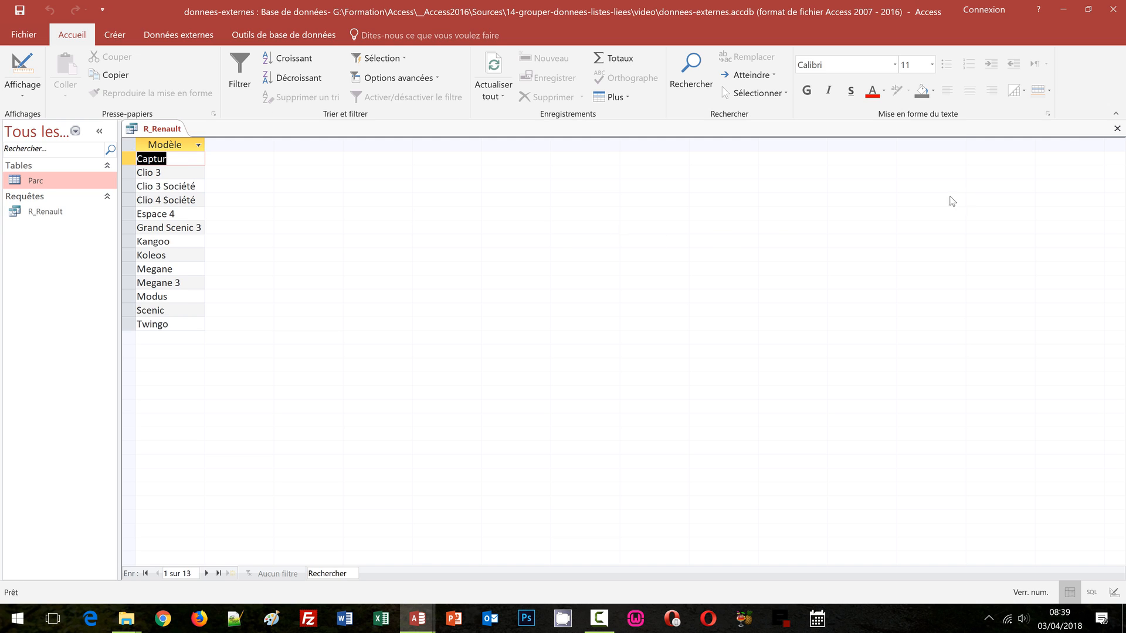
pyautogui.click(1117, 129)
# Duplicate the R_Renault query under the name R_Audi
pyautogui.click(56, 217)
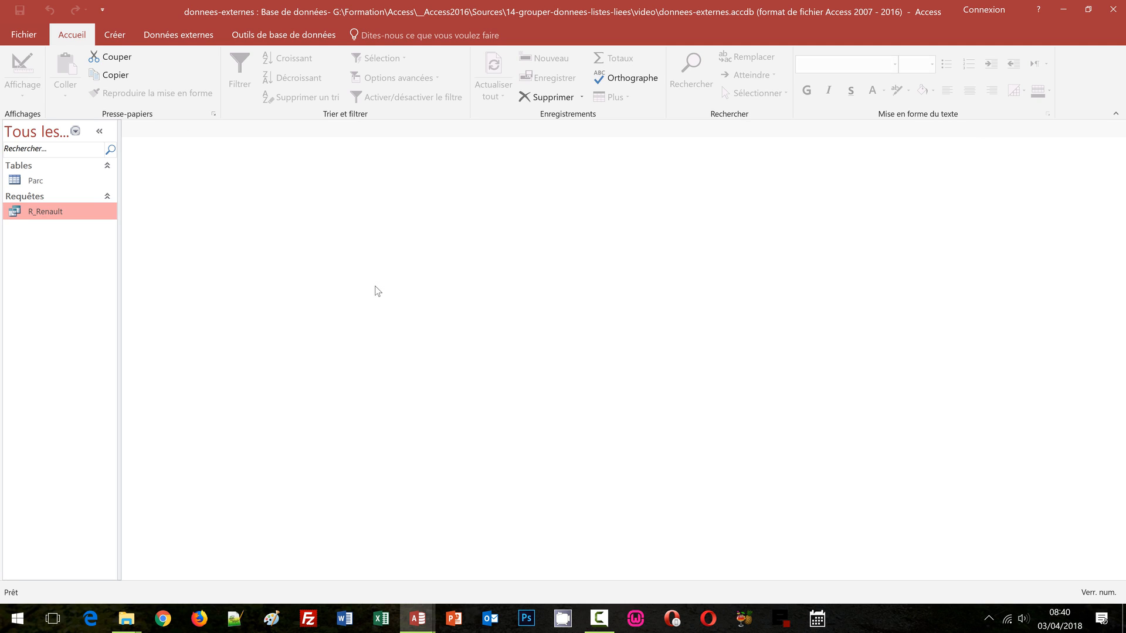
pyautogui.hotkey('ctrl', 'c')
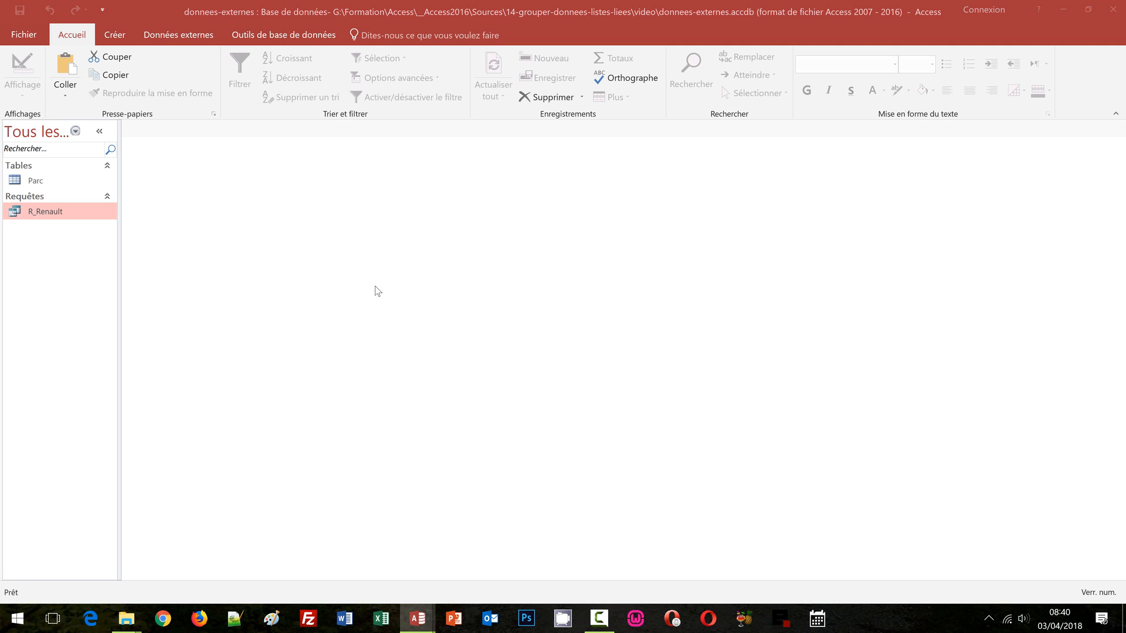
pyautogui.hotkey('ctrl', 'v')
pyautogui.click(506, 216)
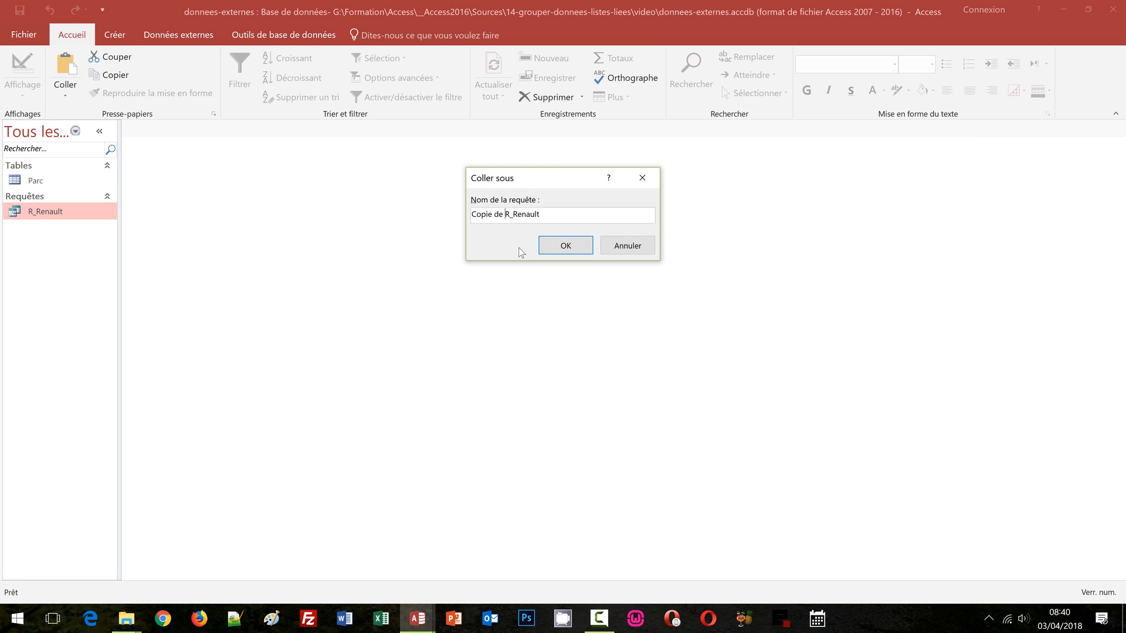
pyautogui.hotkey('shift', 'Home')
pyautogui.press('Delete')
pyautogui.press('Right')
pyautogui.press('Right')
pyautogui.hotkey('shift', 'End')
pyautogui.write('Aud')
pyautogui.click(555, 245)
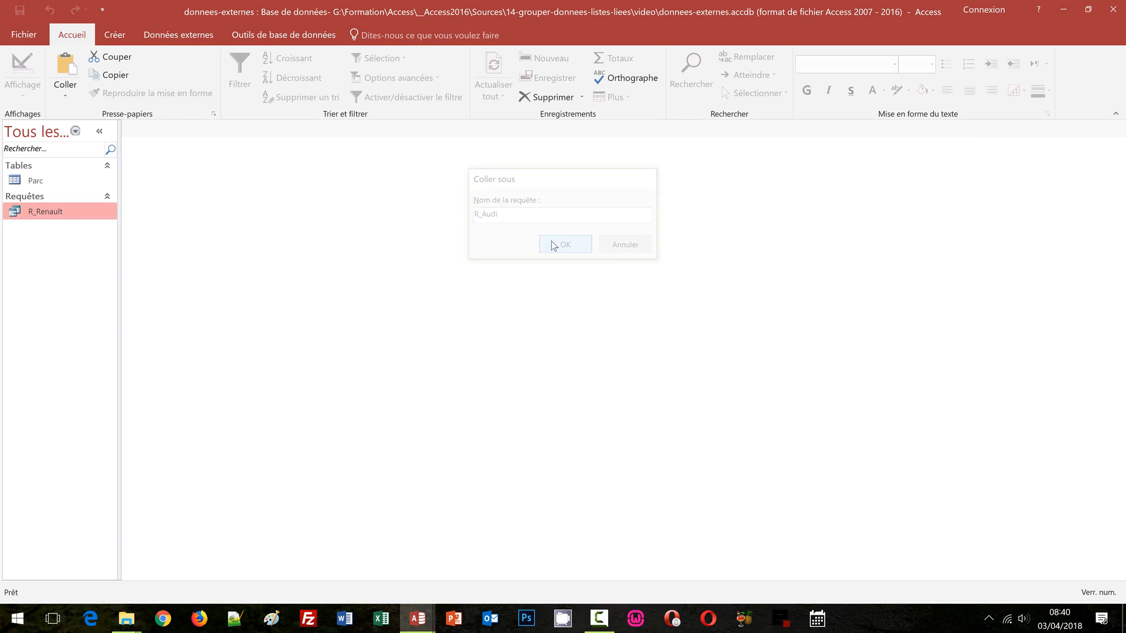
# Change the brand in the WHERE clause of the R_Audi query's SQL to Audi, and close the query with the change saved
pyautogui.click(52, 214)
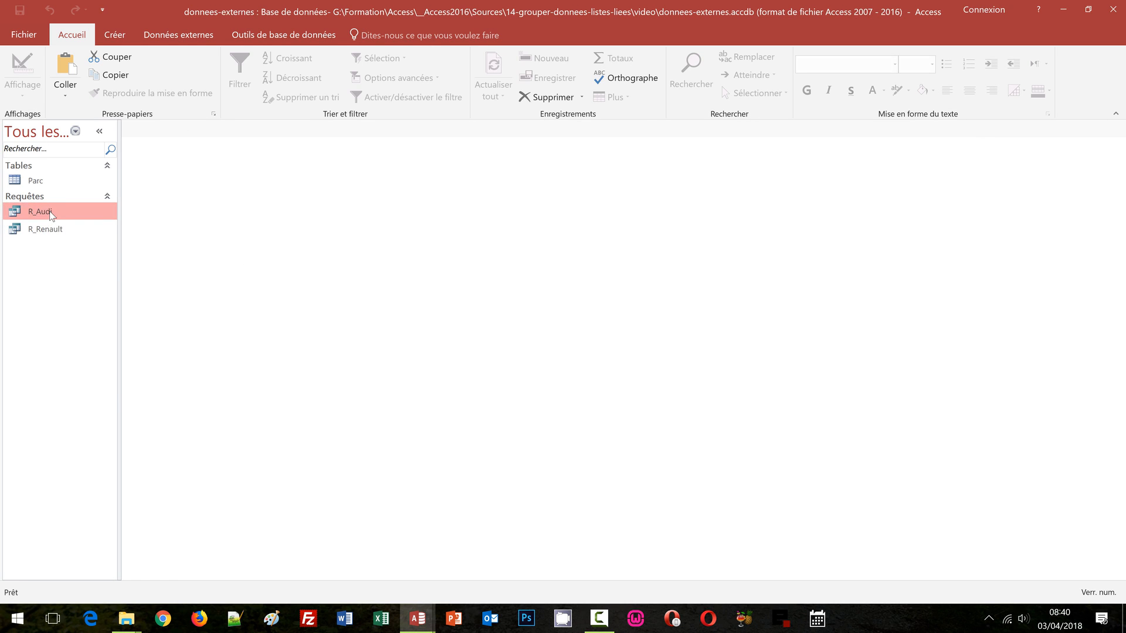
pyautogui.rightClick(51, 214)
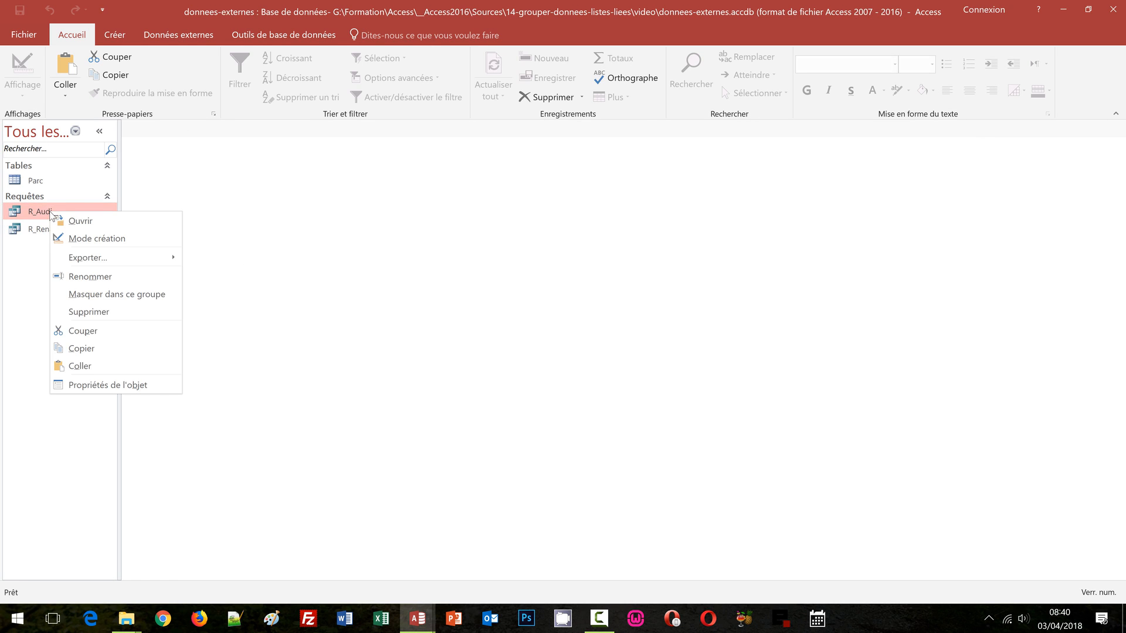
pyautogui.click(111, 237)
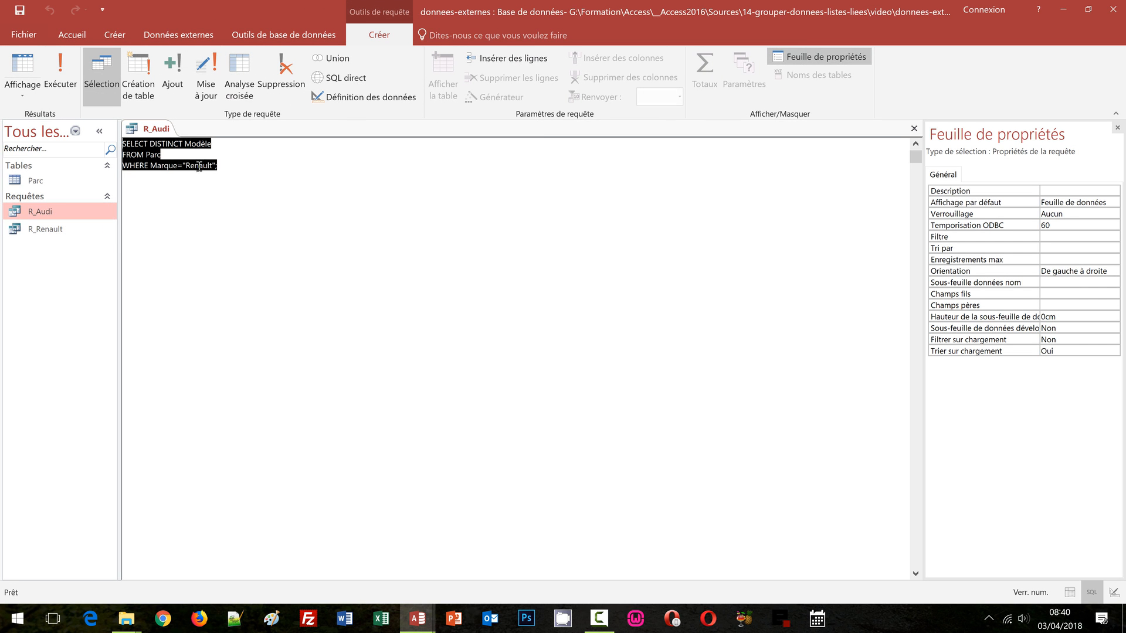
pyautogui.doubleClick(199, 166)
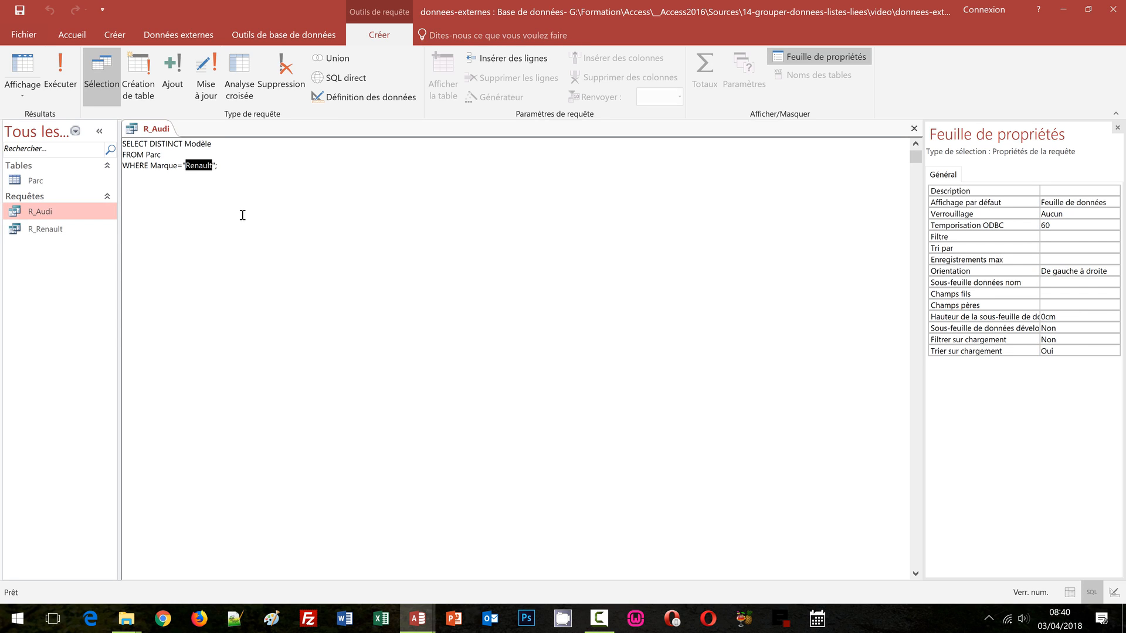
pyautogui.write('Ausi')
pyautogui.press('BackSpace')
pyautogui.press('BackSpace')
pyautogui.write('di')
pyautogui.click(912, 128)
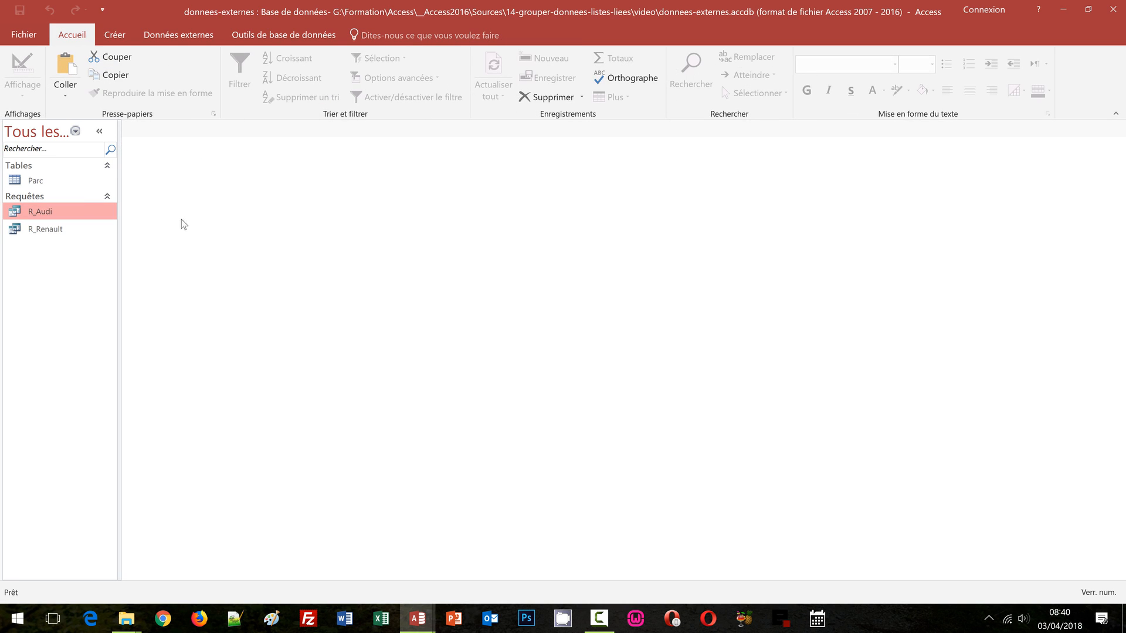
# Check the models returned by the R_Audi, R_Mercedes and R_Peugeot queries, closing each one after viewing
pyautogui.doubleClick(53, 212)
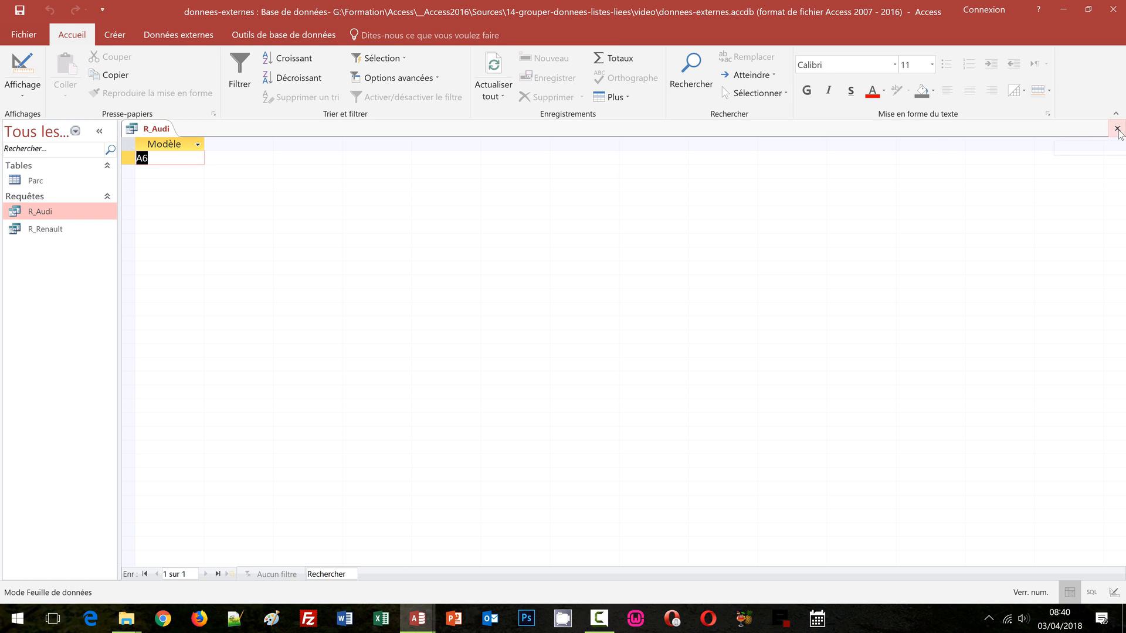
pyautogui.click(1117, 129)
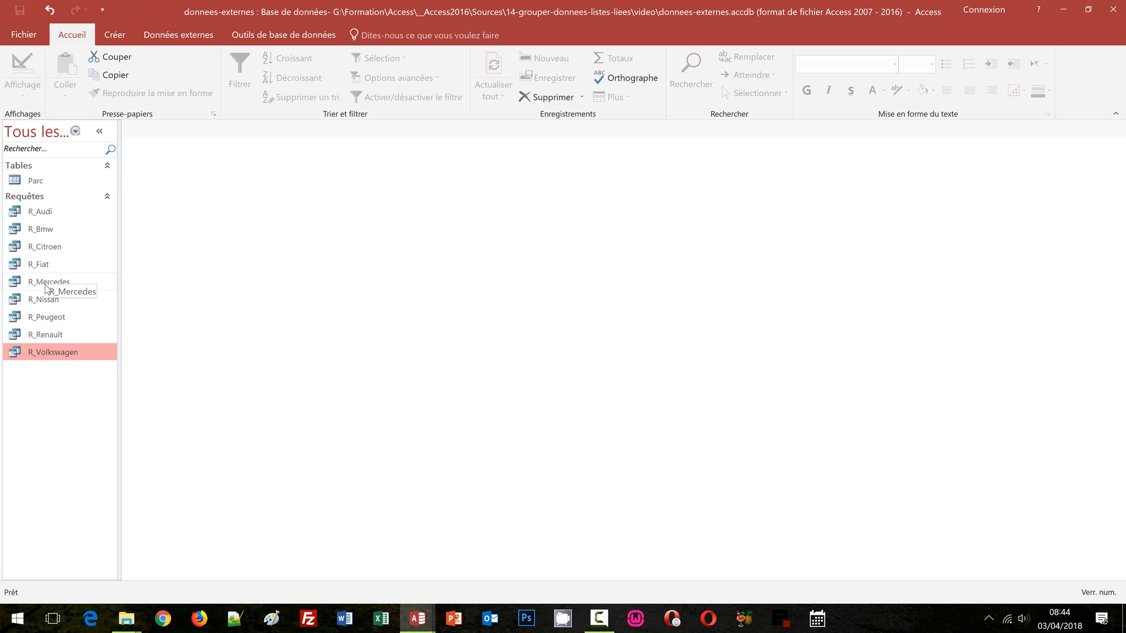
pyautogui.doubleClick(46, 283)
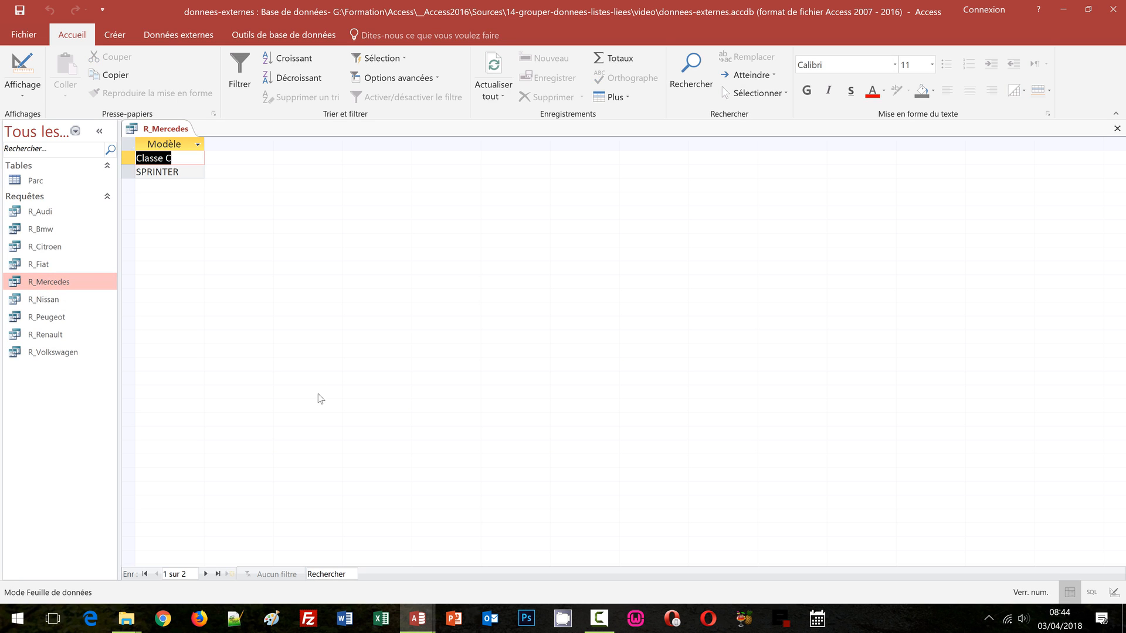
pyautogui.click(1117, 128)
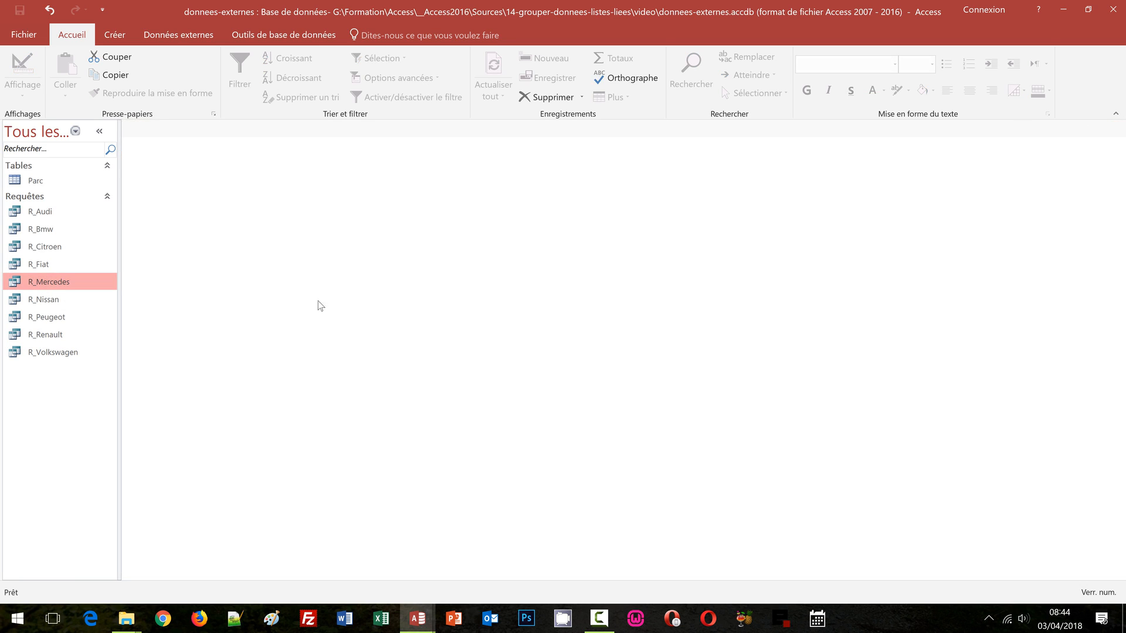
pyautogui.doubleClick(51, 317)
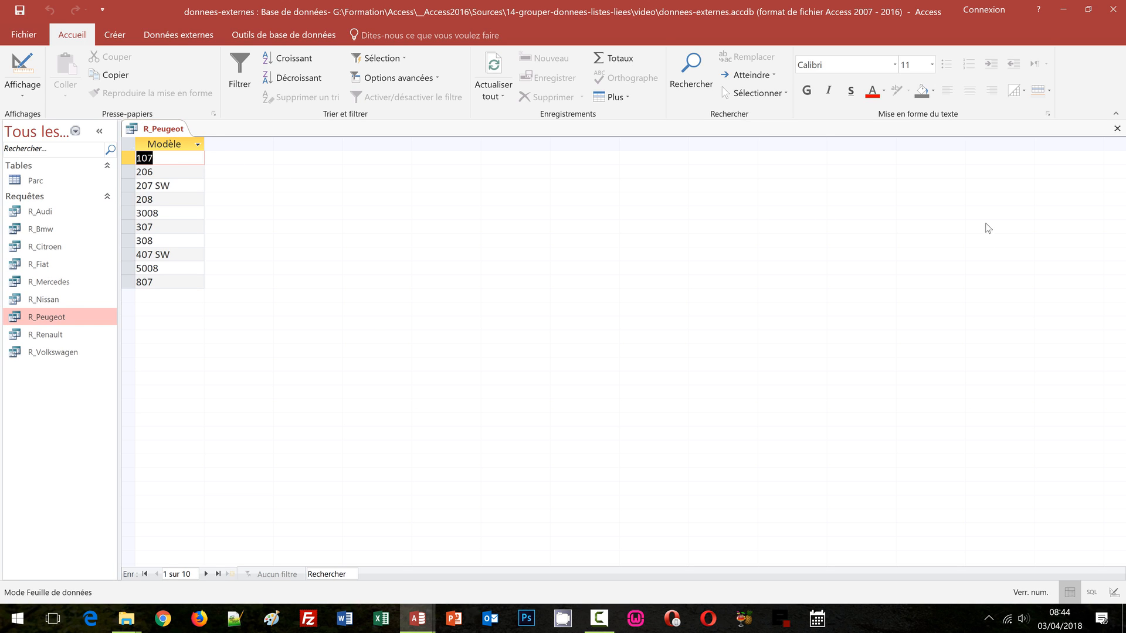
pyautogui.click(1117, 129)
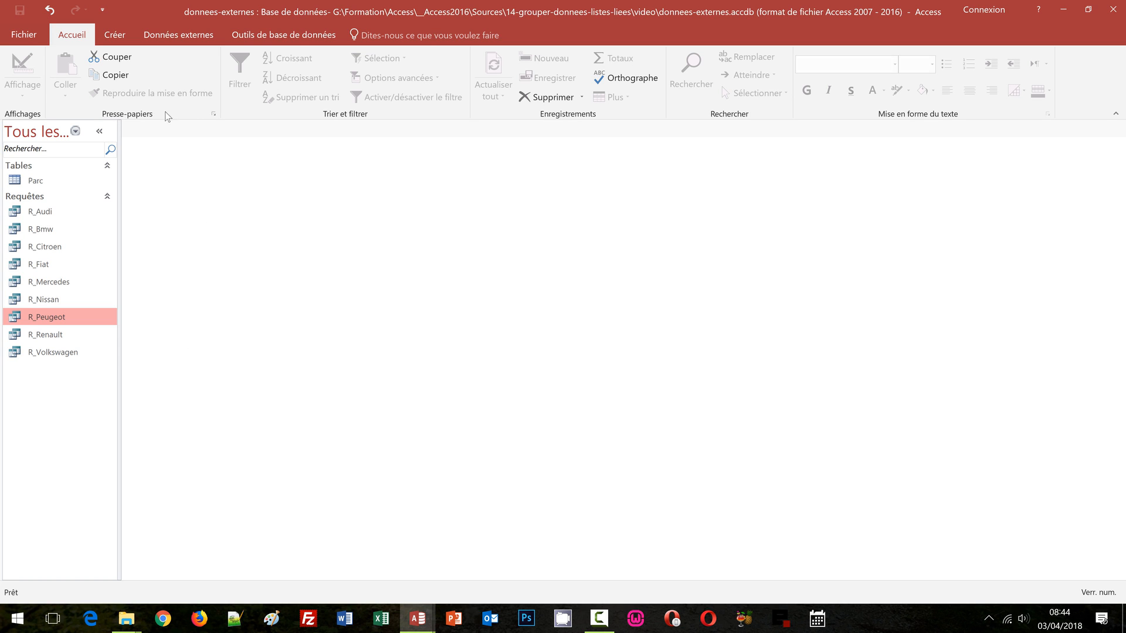
# Create a new query based on the Parc table and switch it to SQL view
pyautogui.click(118, 37)
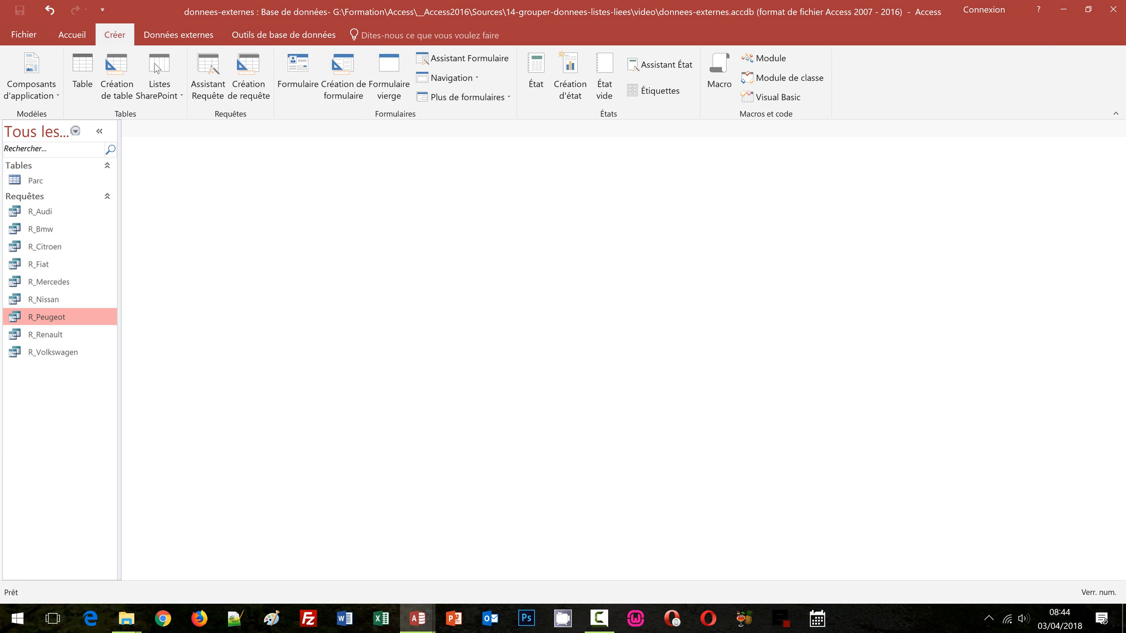
pyautogui.click(256, 88)
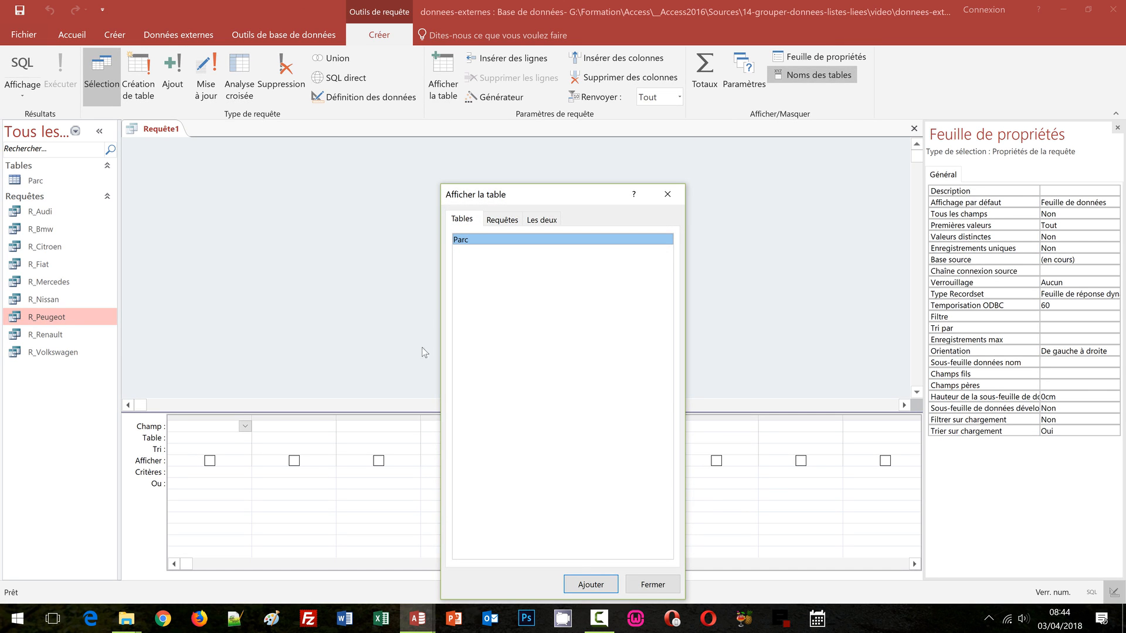
pyautogui.click(586, 583)
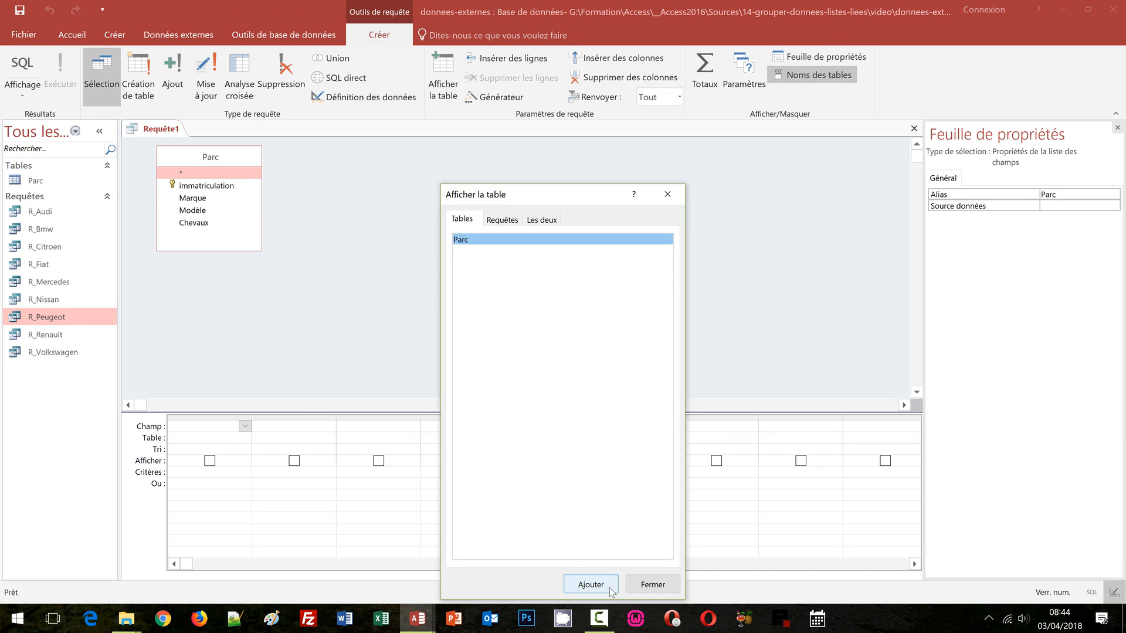
pyautogui.click(653, 585)
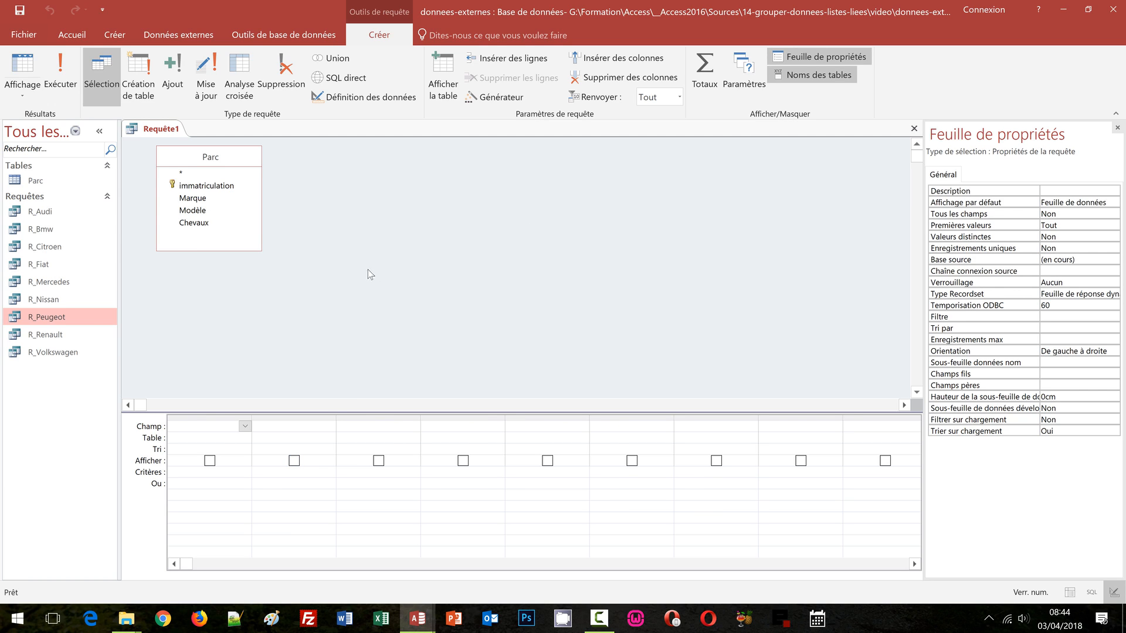
pyautogui.click(24, 97)
pyautogui.click(51, 153)
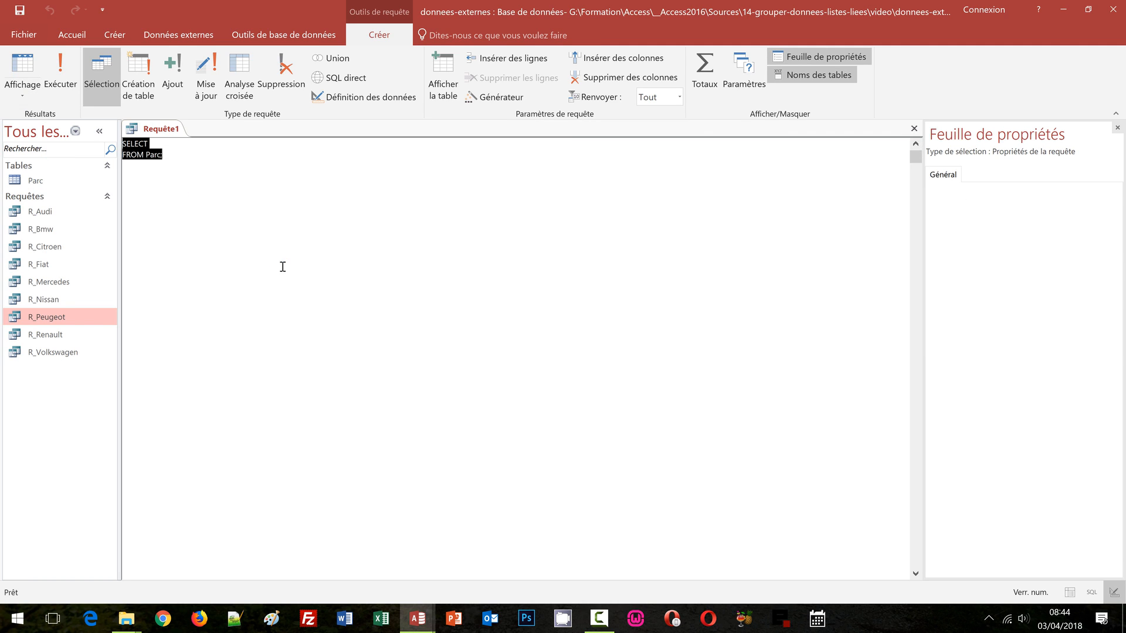
# Complete the query's SQL as SELECT DISTINCT Marque FROM Parc; and run it
pyautogui.click(171, 148)
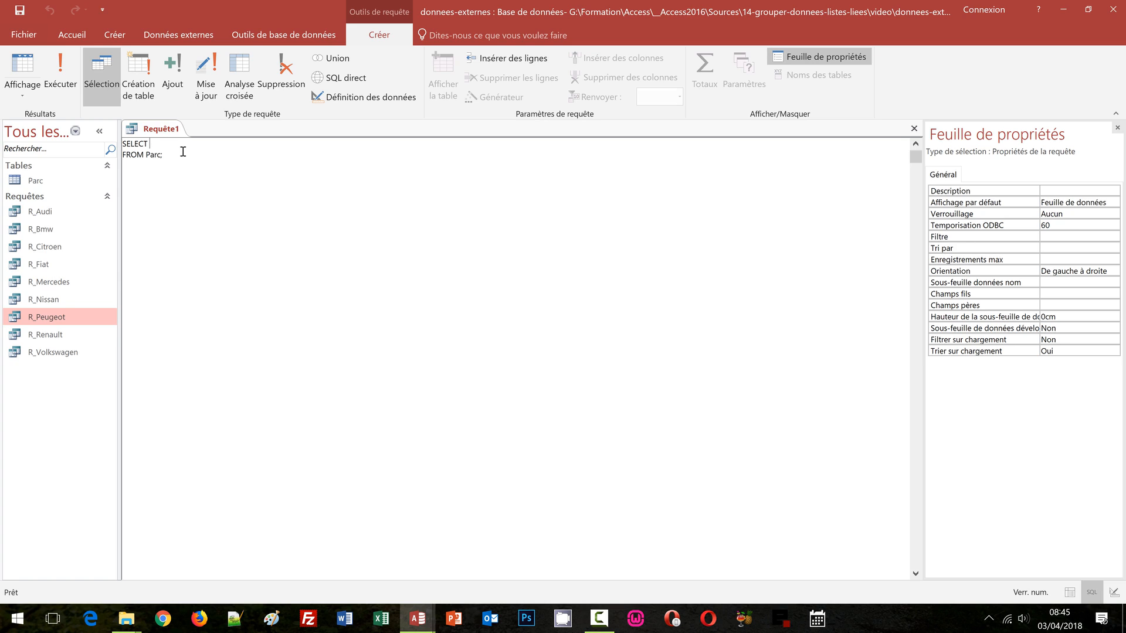
pyautogui.press('capslock')
pyautogui.write('DISTINCT')
pyautogui.press('capslock')
pyautogui.write('Marque')
pyautogui.press('Delete')
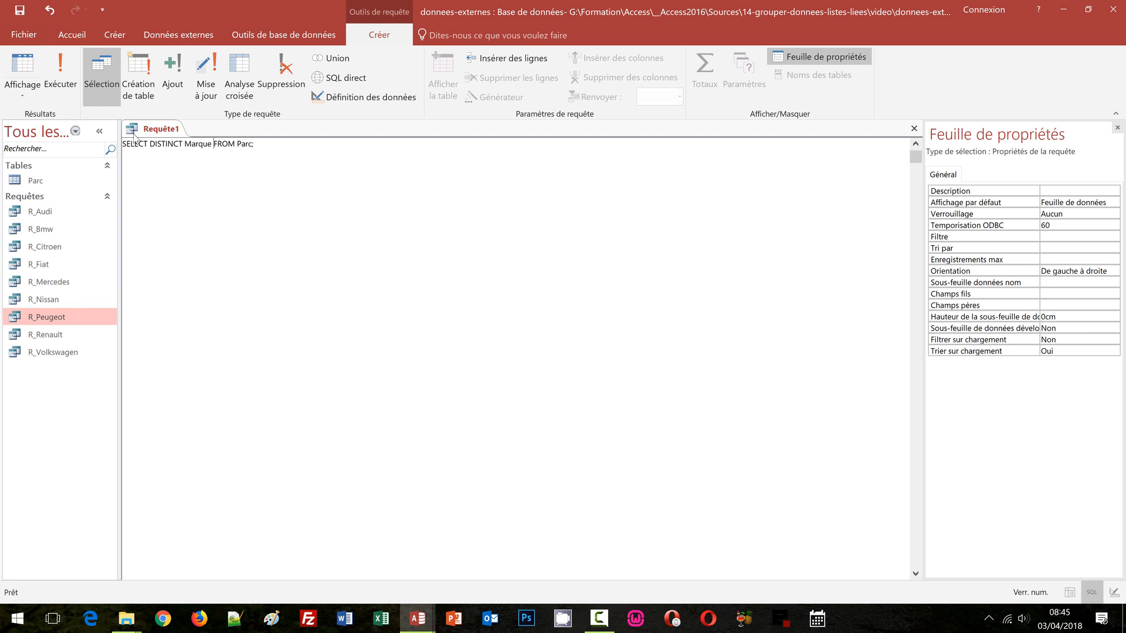
pyautogui.click(70, 78)
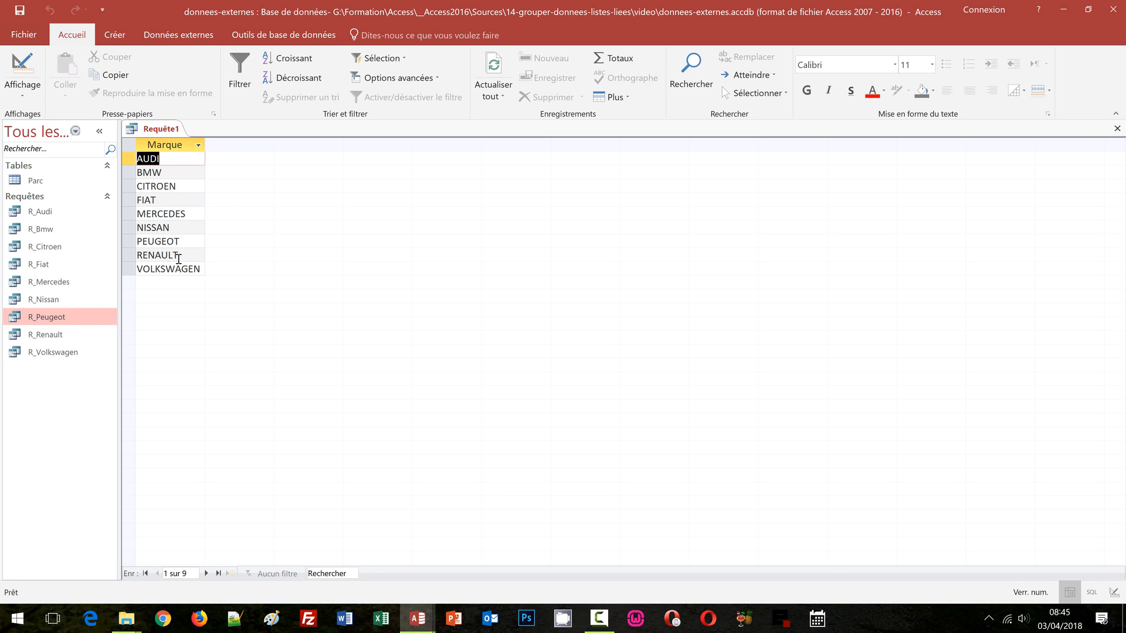
# Return to the query's SQL, save it as R_Marques and close it
pyautogui.click(36, 101)
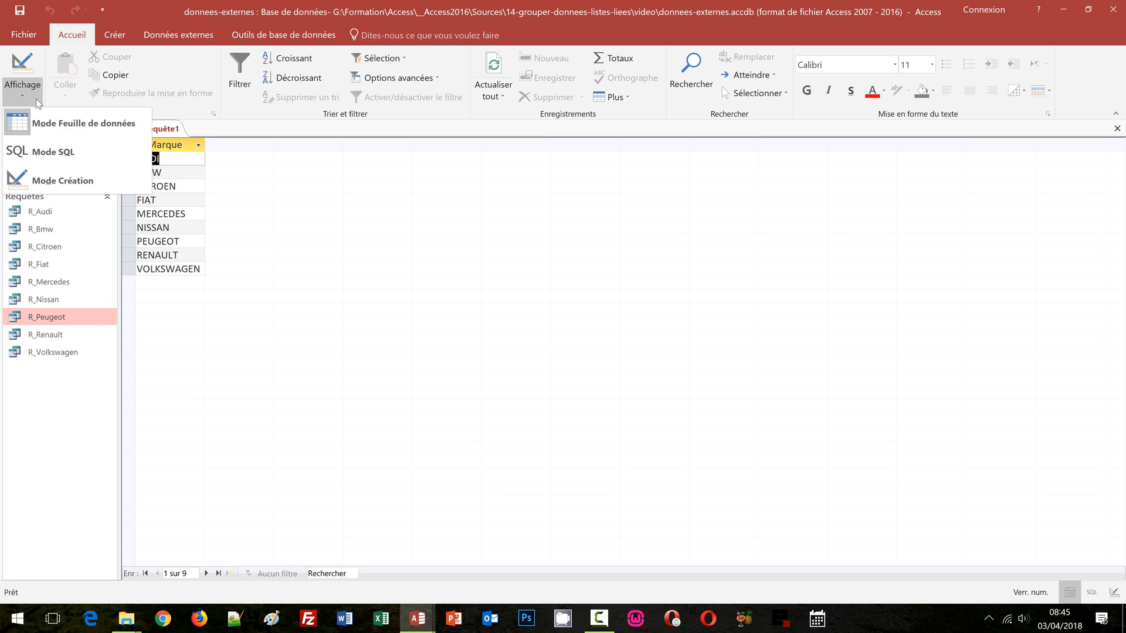
pyautogui.click(63, 180)
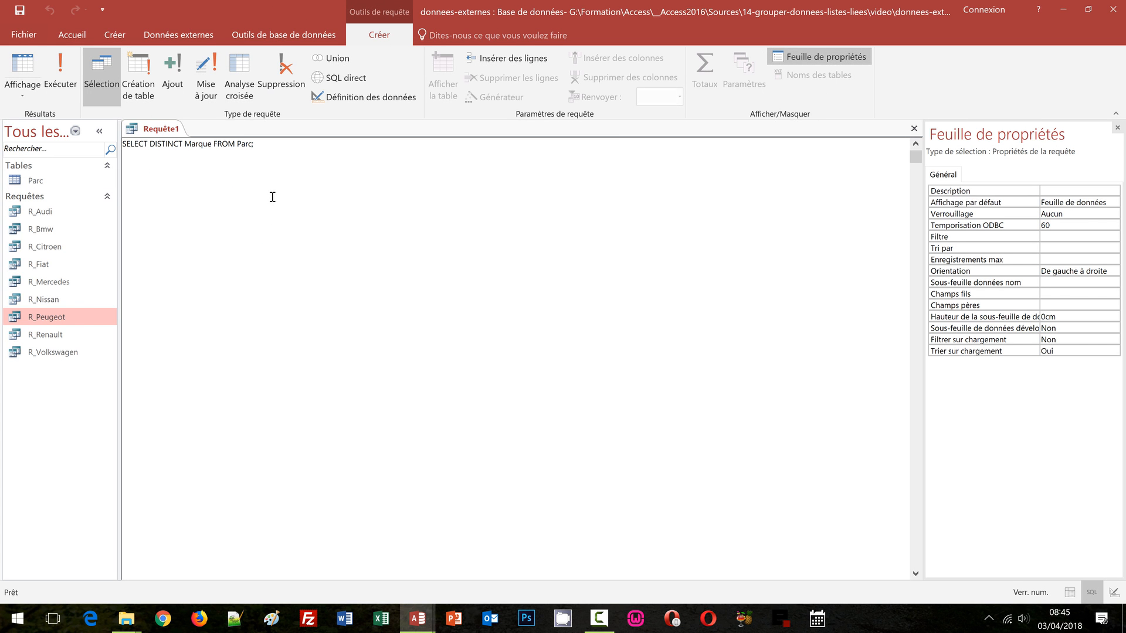
pyautogui.hotkey('ctrl', 's')
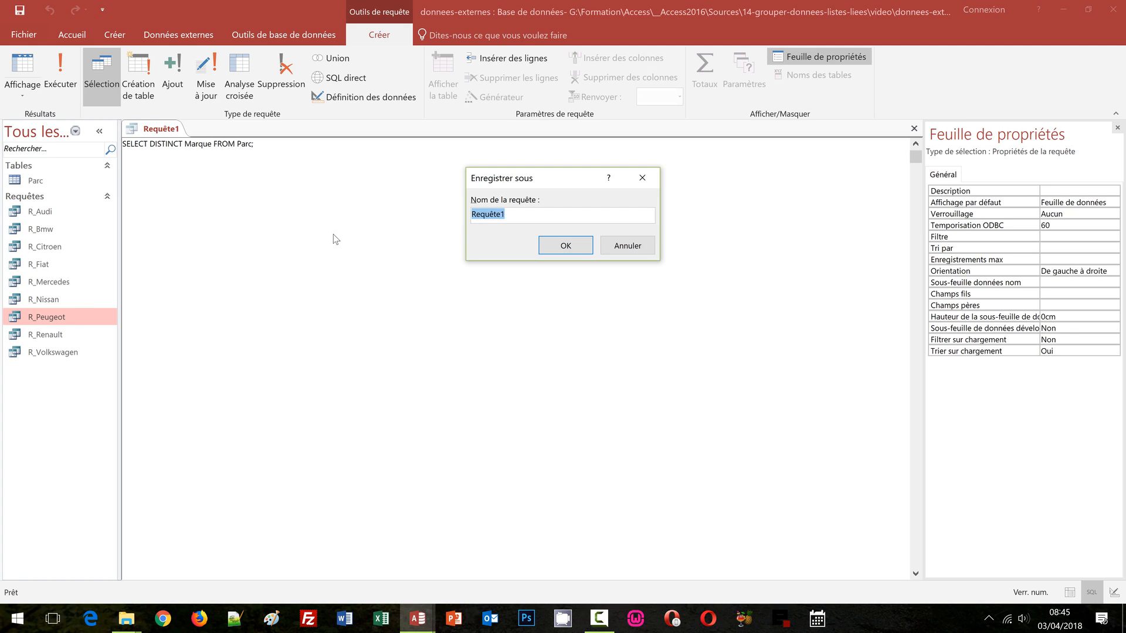
pyautogui.write('R_Marques')
pyautogui.press('Return')
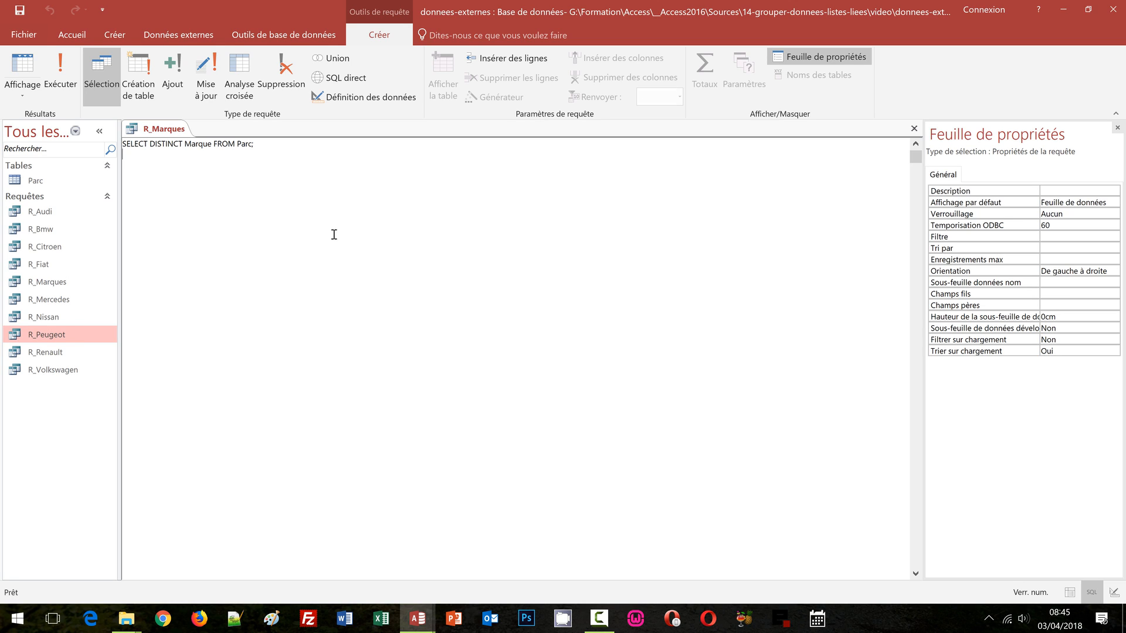
pyautogui.click(914, 128)
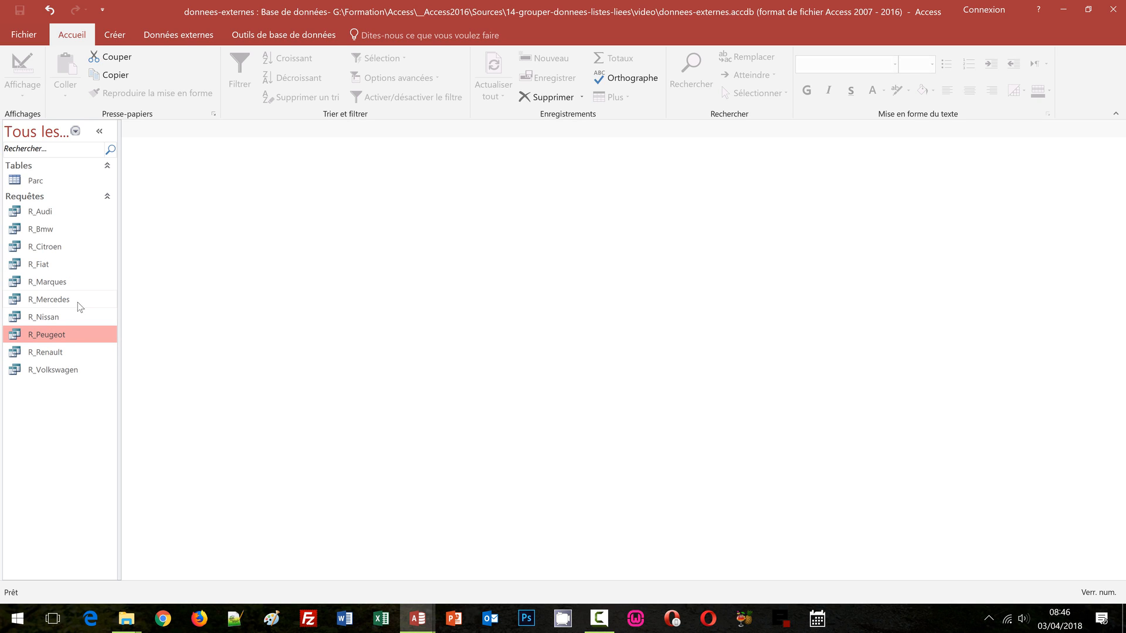
pyautogui.click(115, 35)
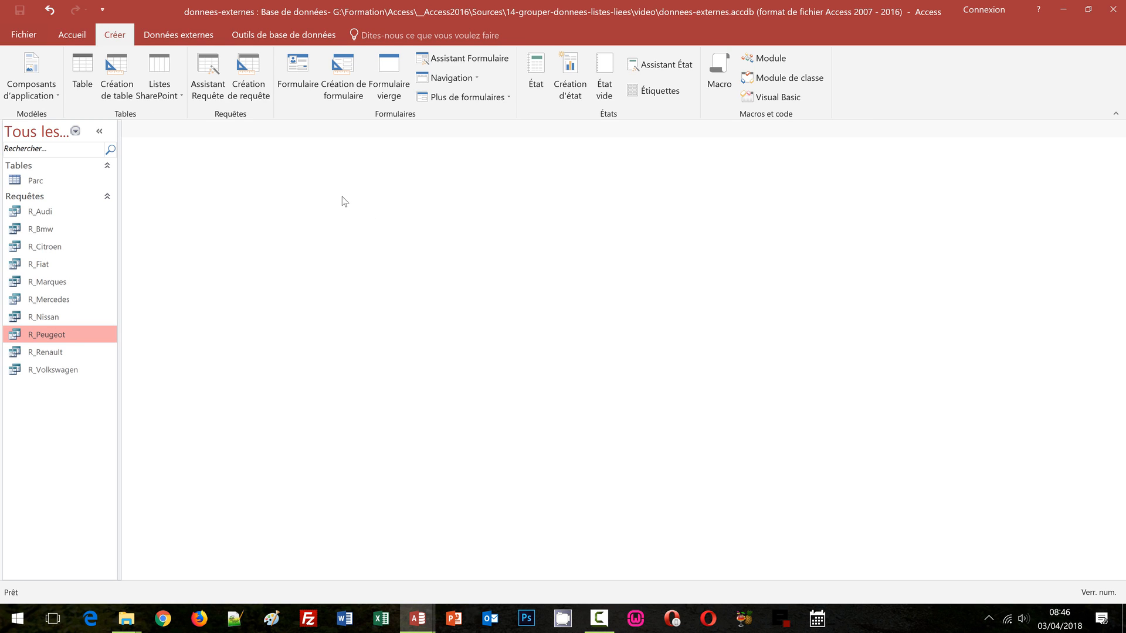
pyautogui.click(307, 72)
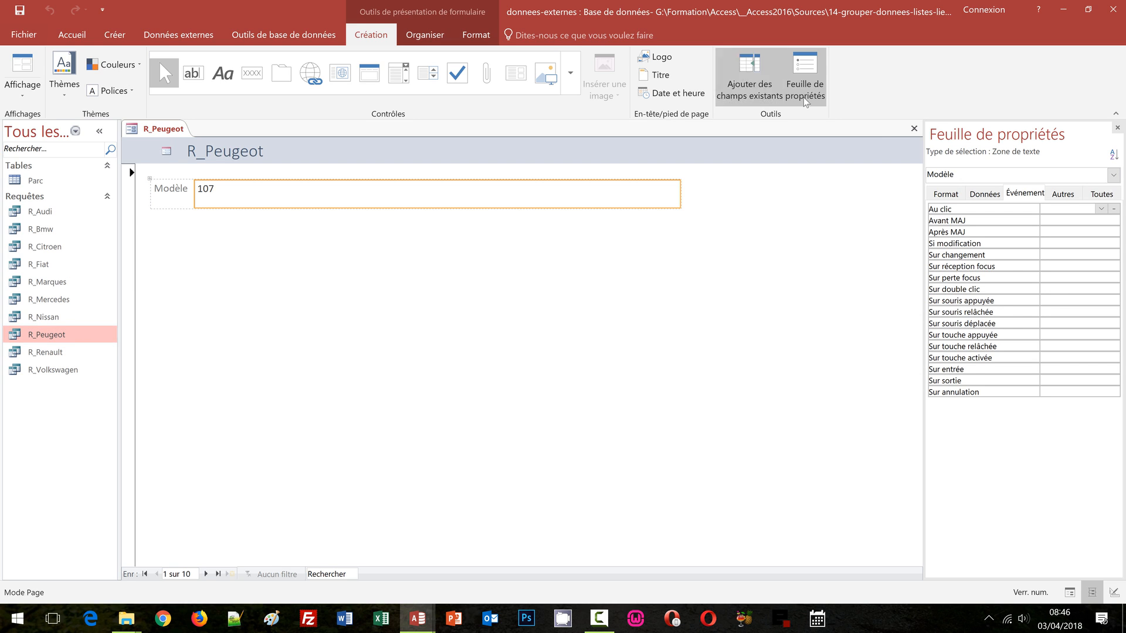
pyautogui.click(914, 131)
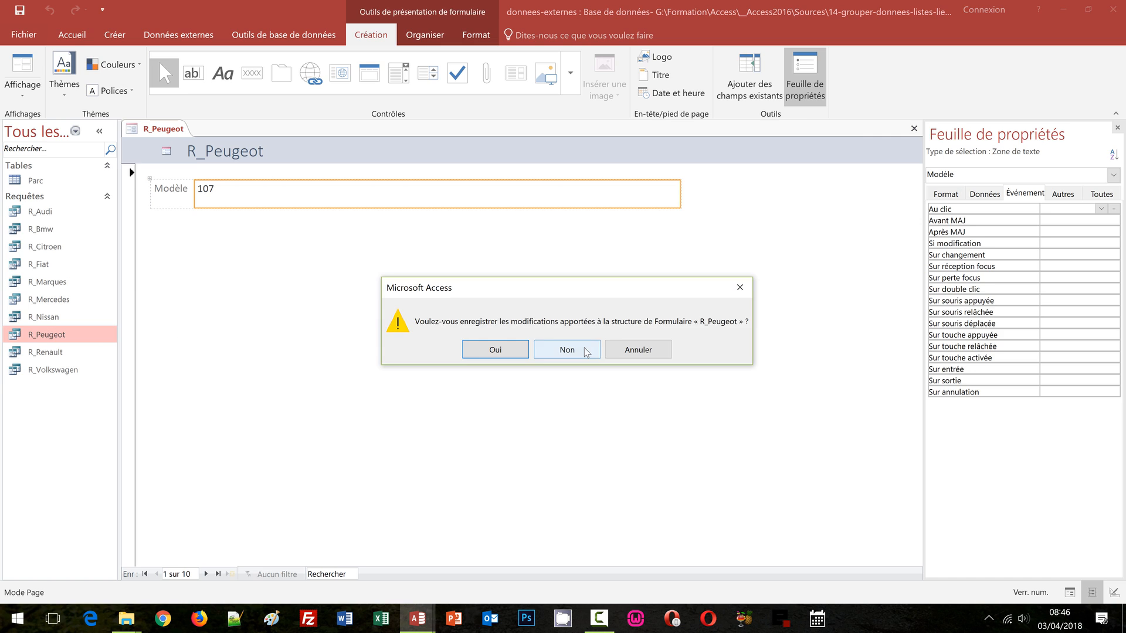
pyautogui.click(585, 352)
# Create an automatic form from the Parc table and step forward through its records to the third one
pyautogui.click(37, 181)
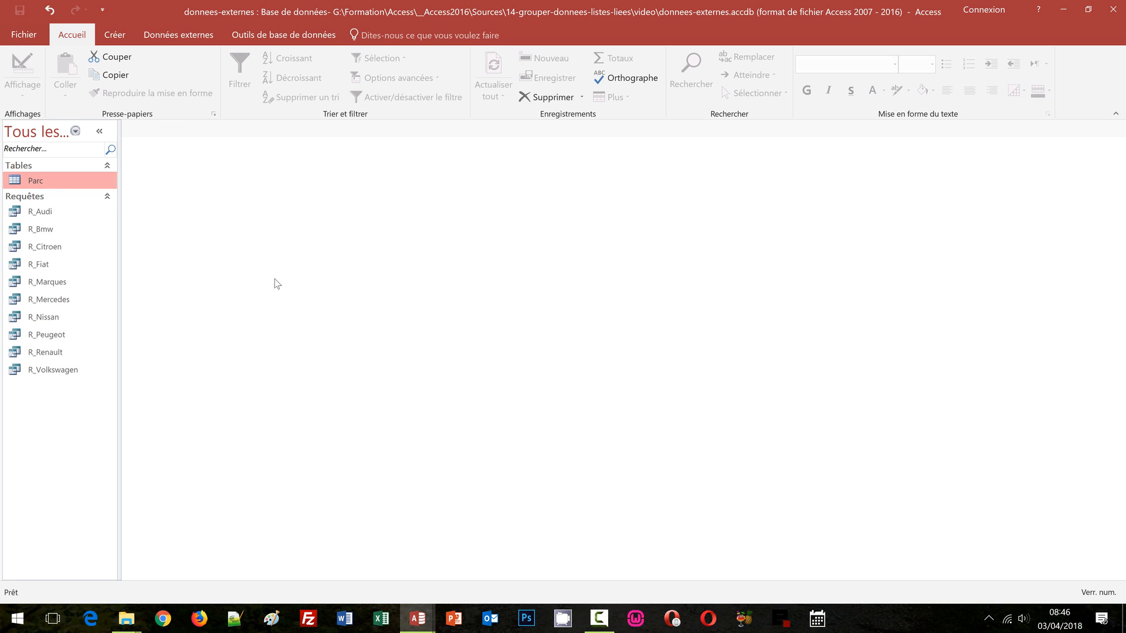
pyautogui.click(118, 37)
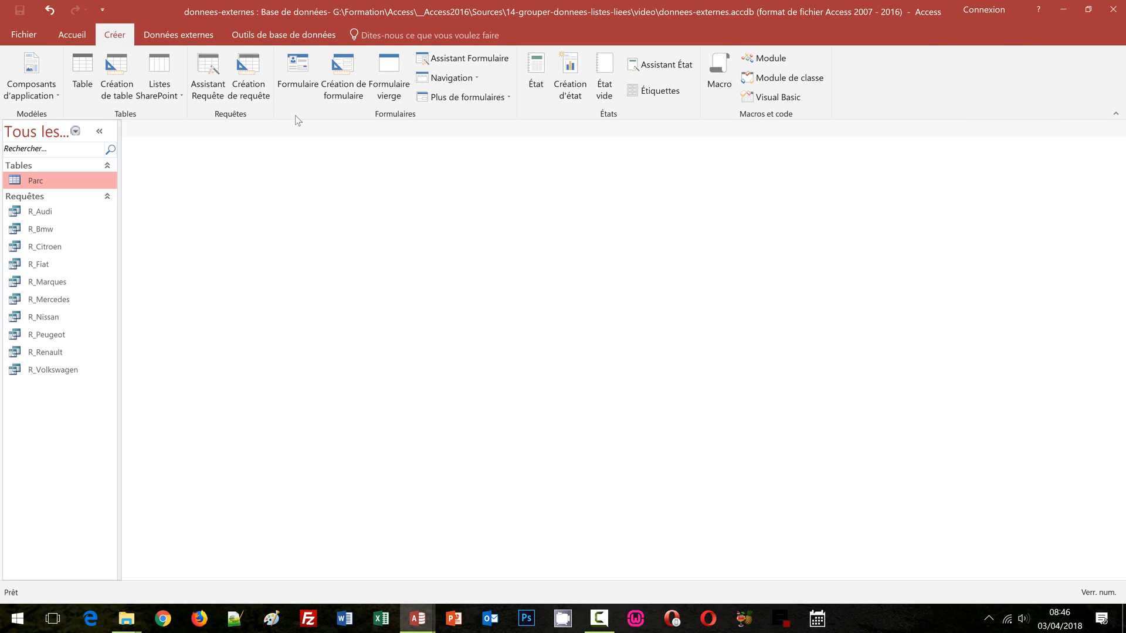
pyautogui.click(299, 87)
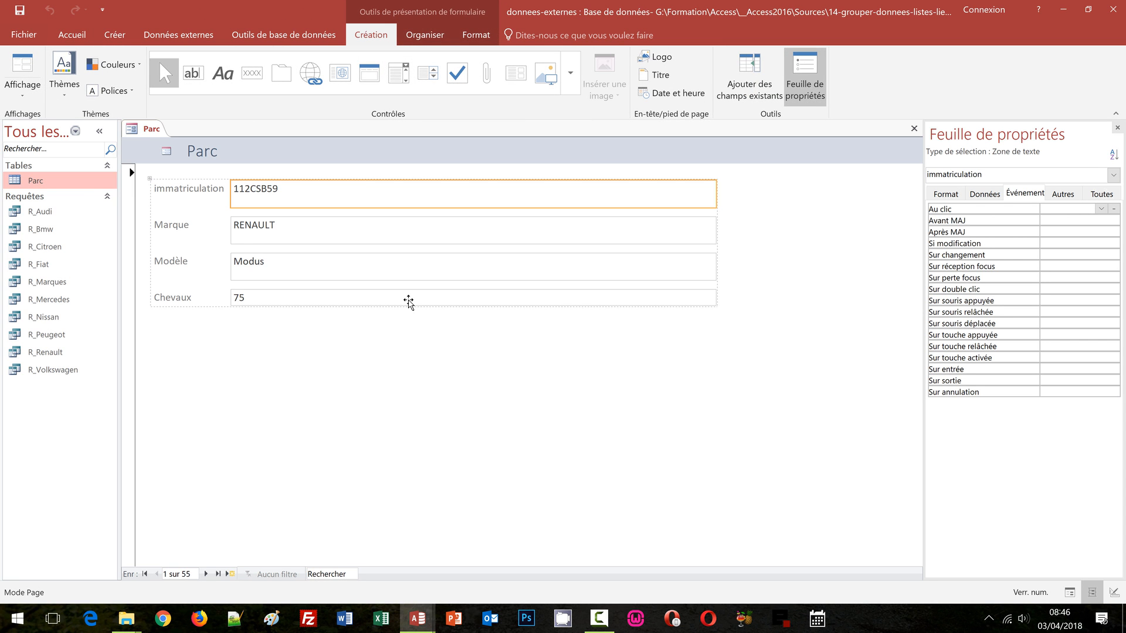
pyautogui.click(206, 574)
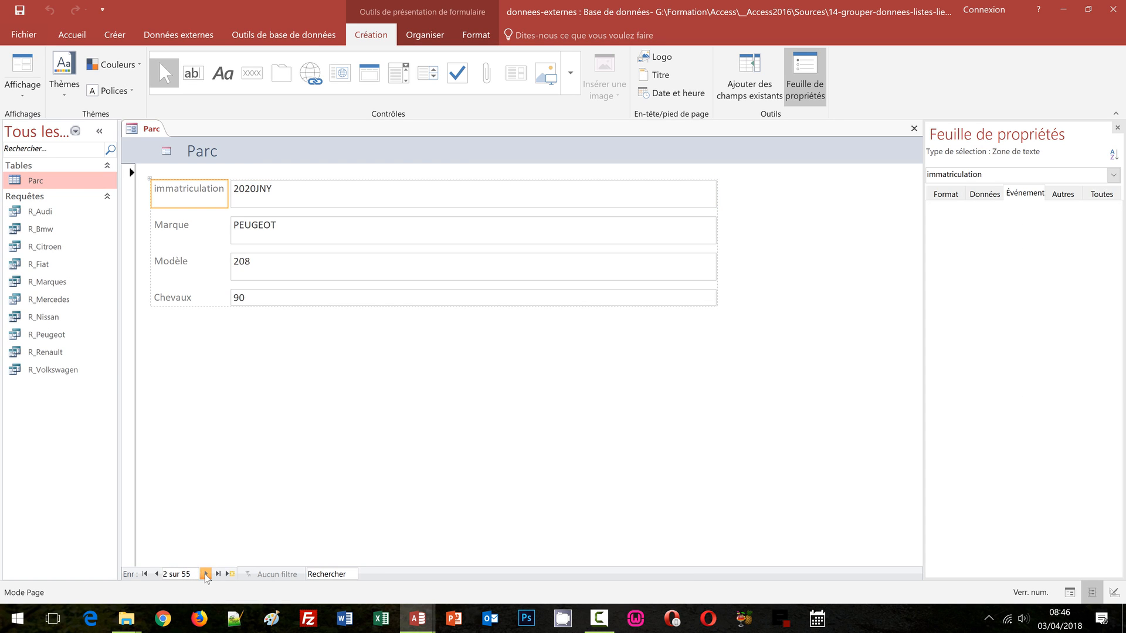
pyautogui.click(206, 574)
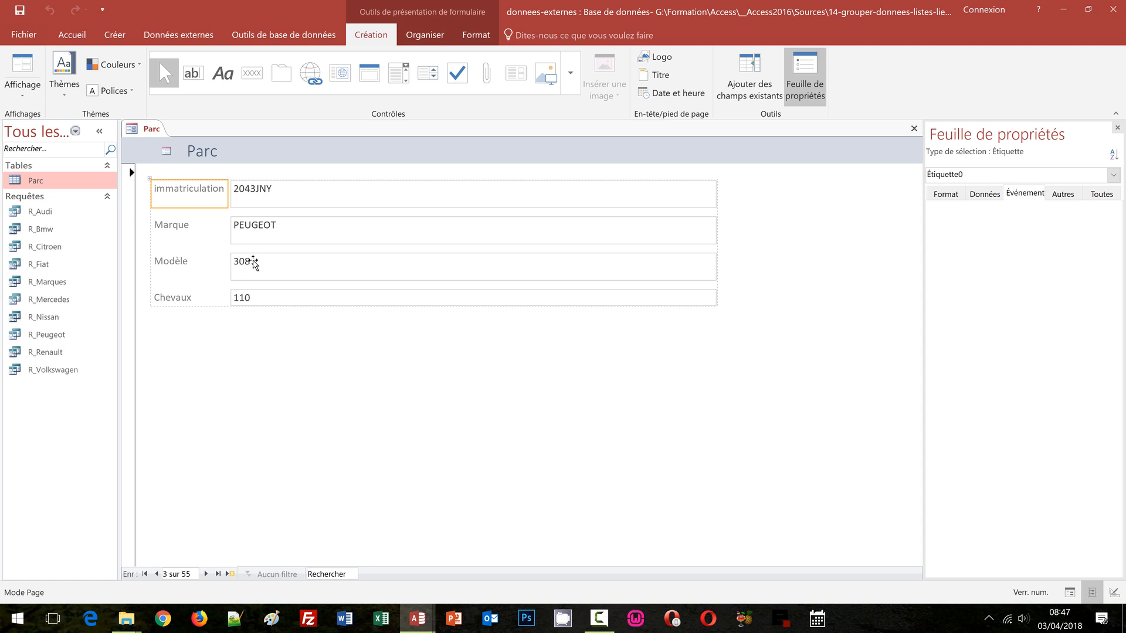
# Switch the Parc form to design view and convert the Marque text box into a drop-down list (Zone de liste déroulante)
pyautogui.click(19, 100)
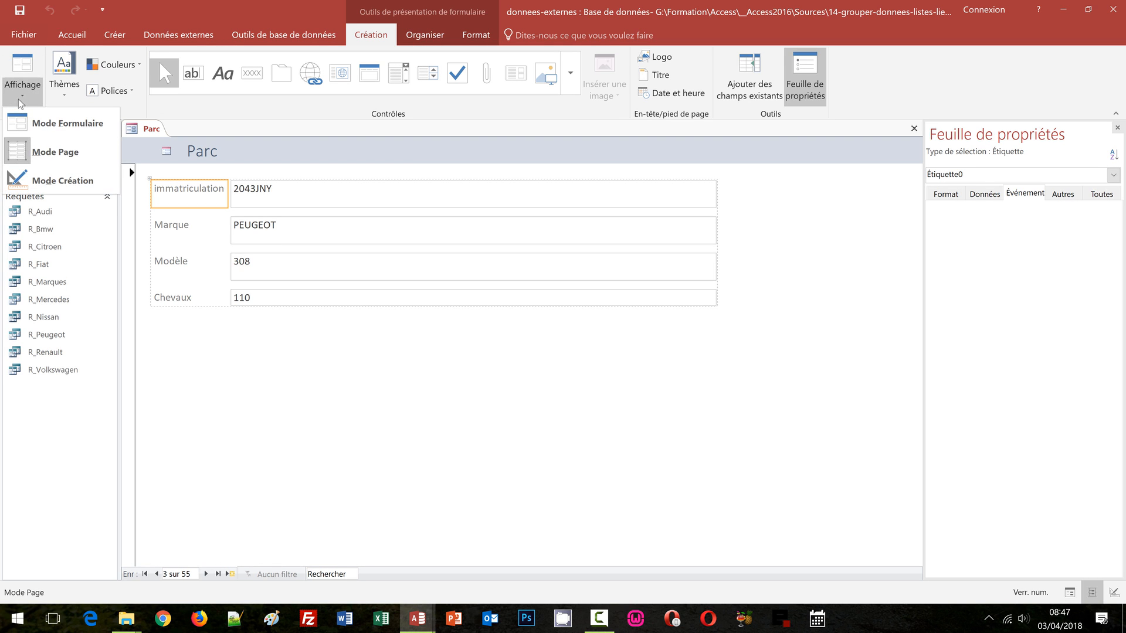
pyautogui.click(53, 180)
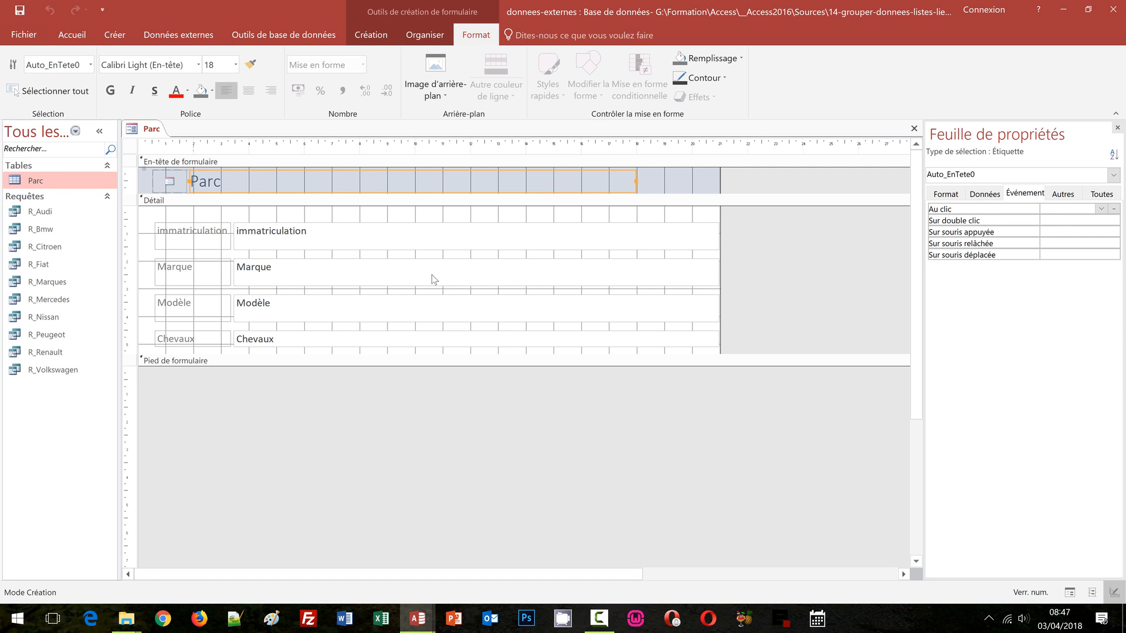
pyautogui.click(415, 269)
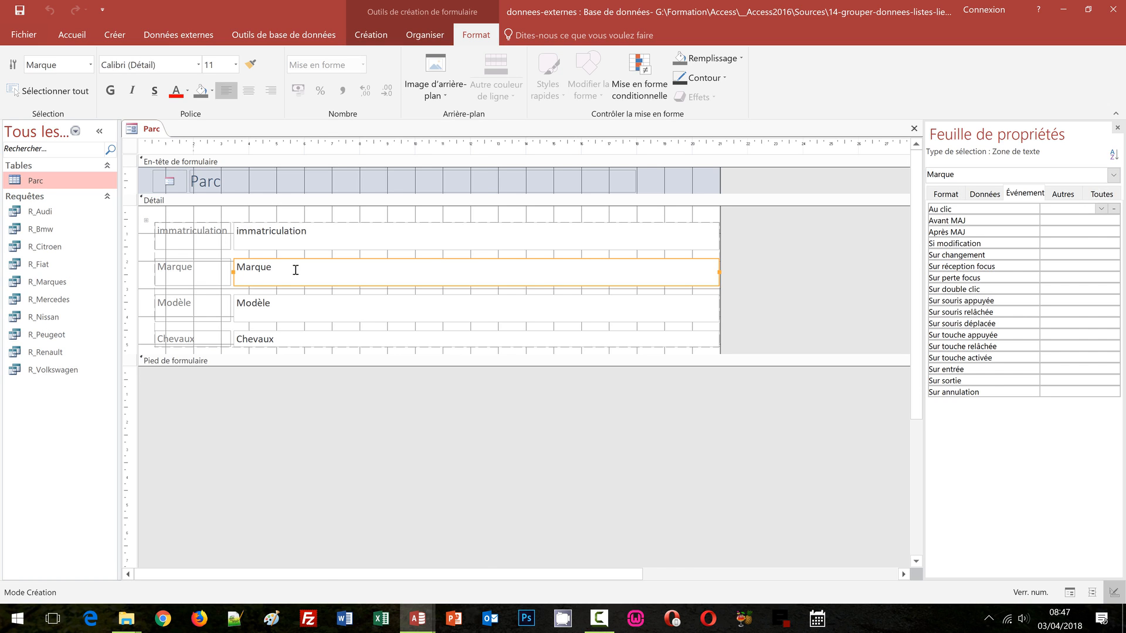
pyautogui.rightClick(314, 272)
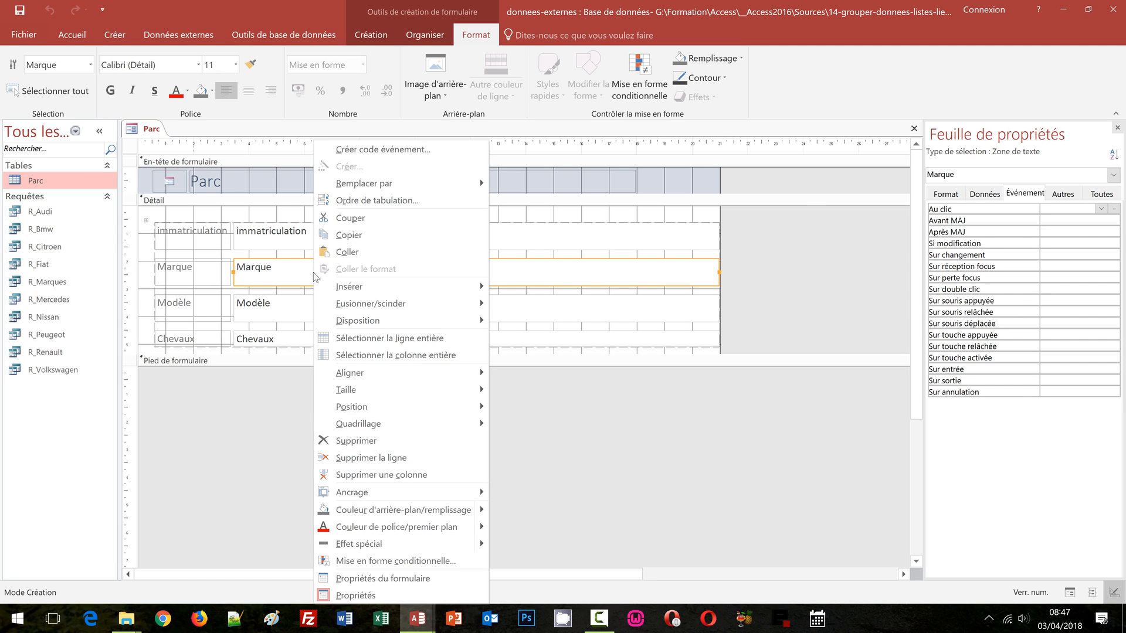
pyautogui.click(571, 249)
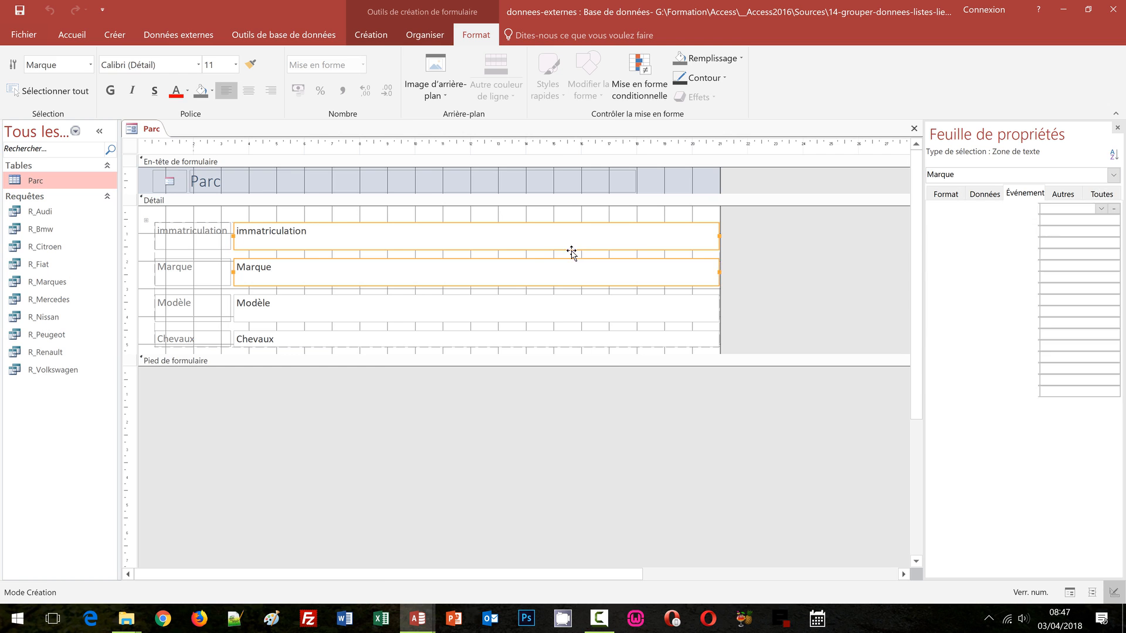
pyautogui.rightClick(543, 272)
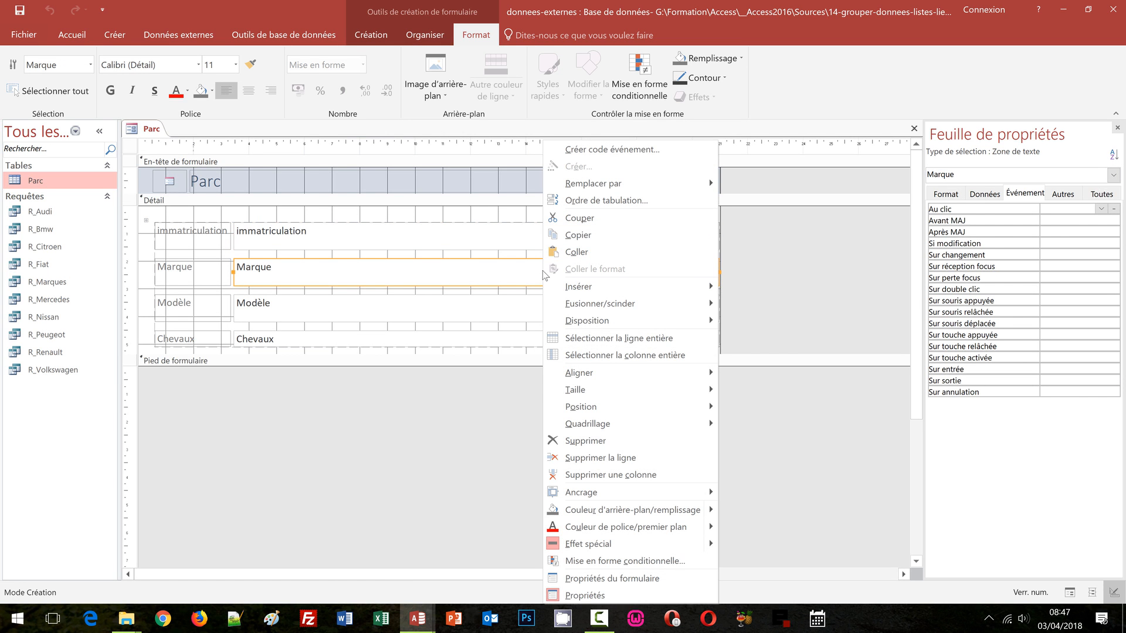
pyautogui.moveTo(638, 183)
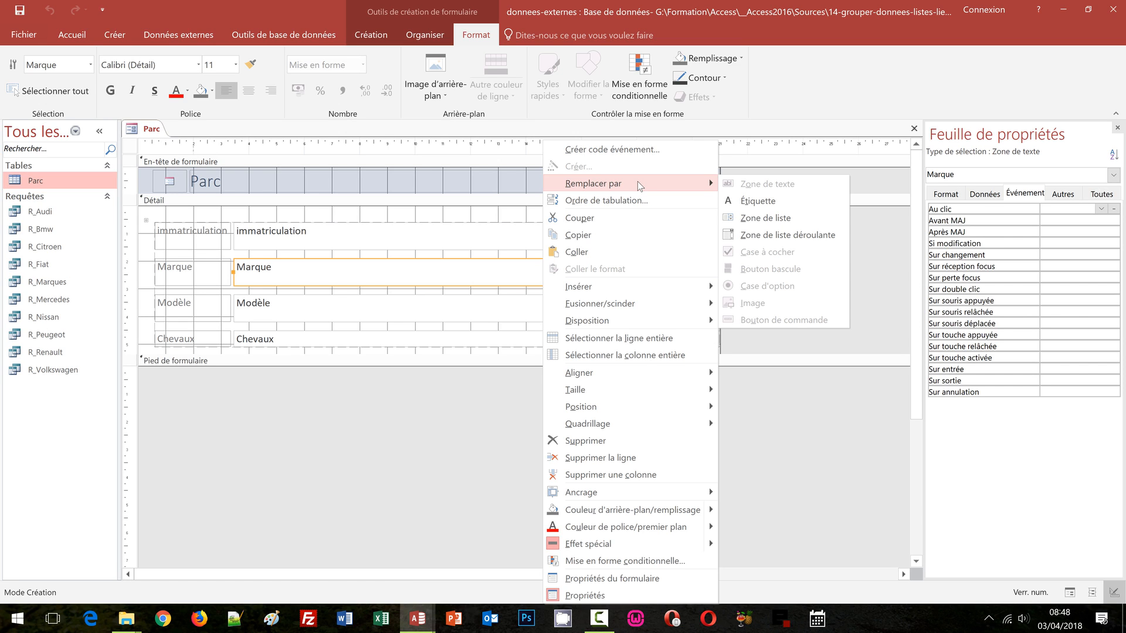
pyautogui.click(774, 235)
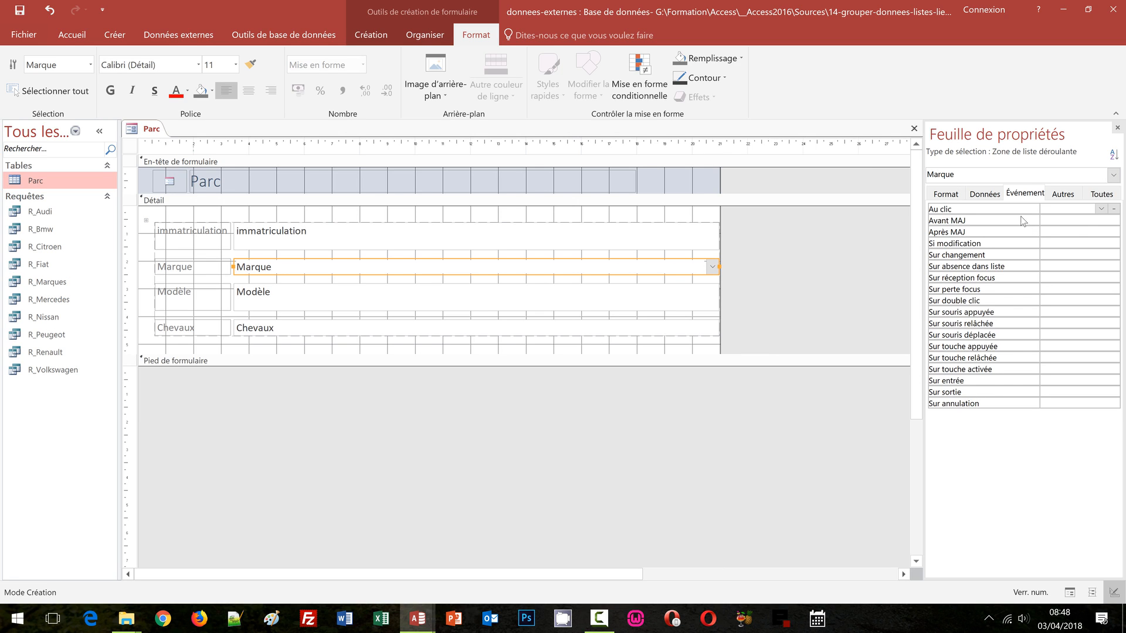
# Set the row source (Contenu) of the Marque drop-down list to the R_Marques query
pyautogui.click(386, 37)
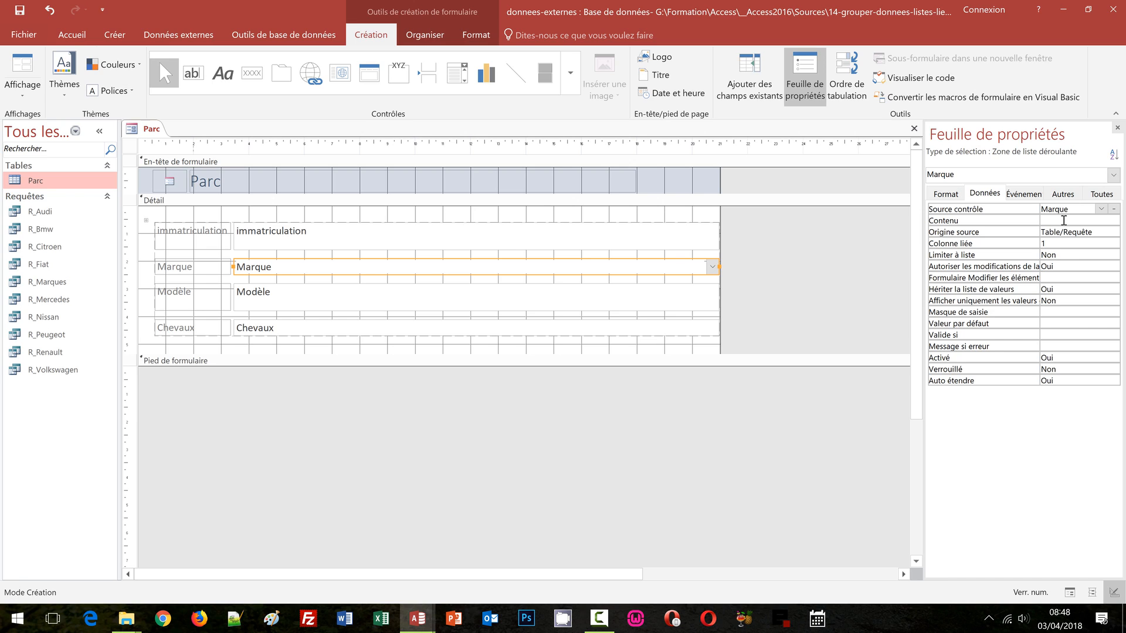
pyautogui.click(1063, 219)
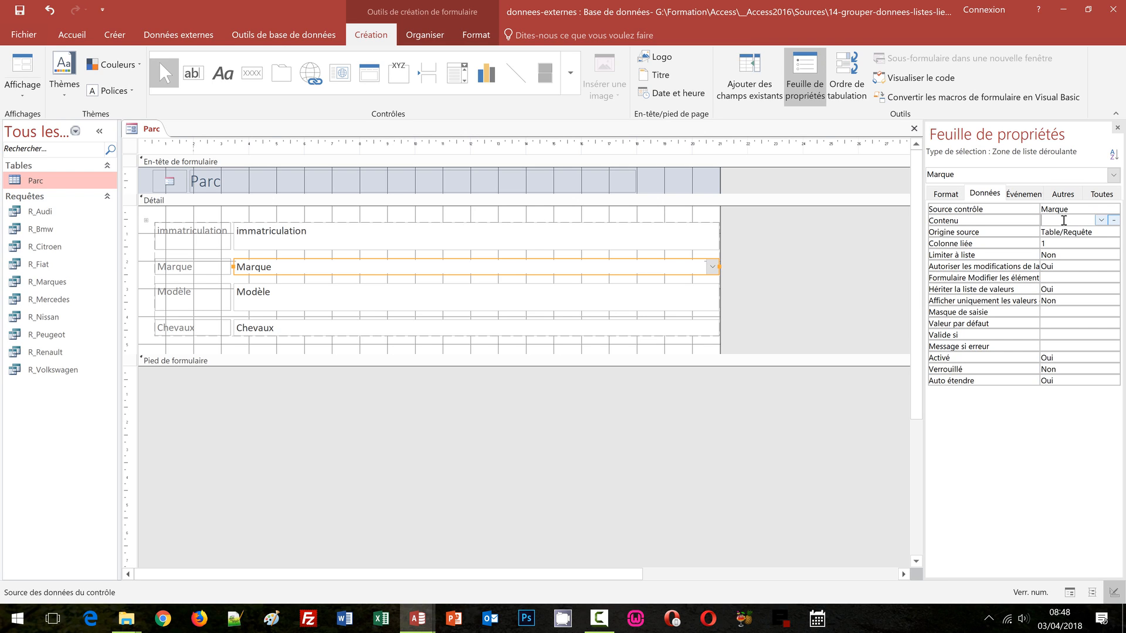
pyautogui.click(1101, 221)
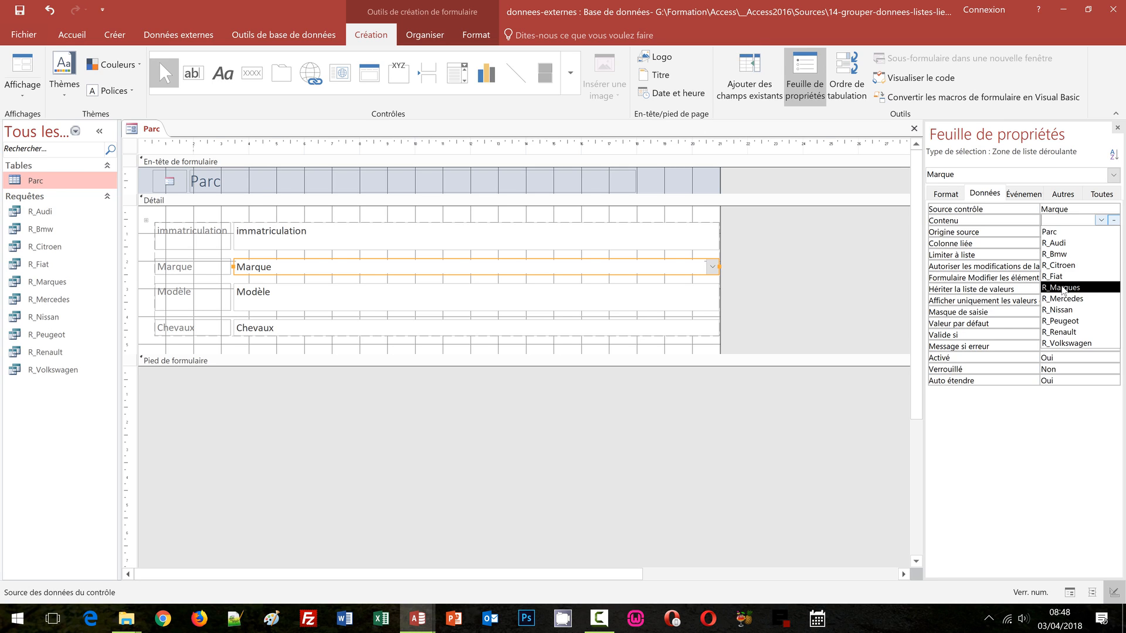
pyautogui.click(1063, 288)
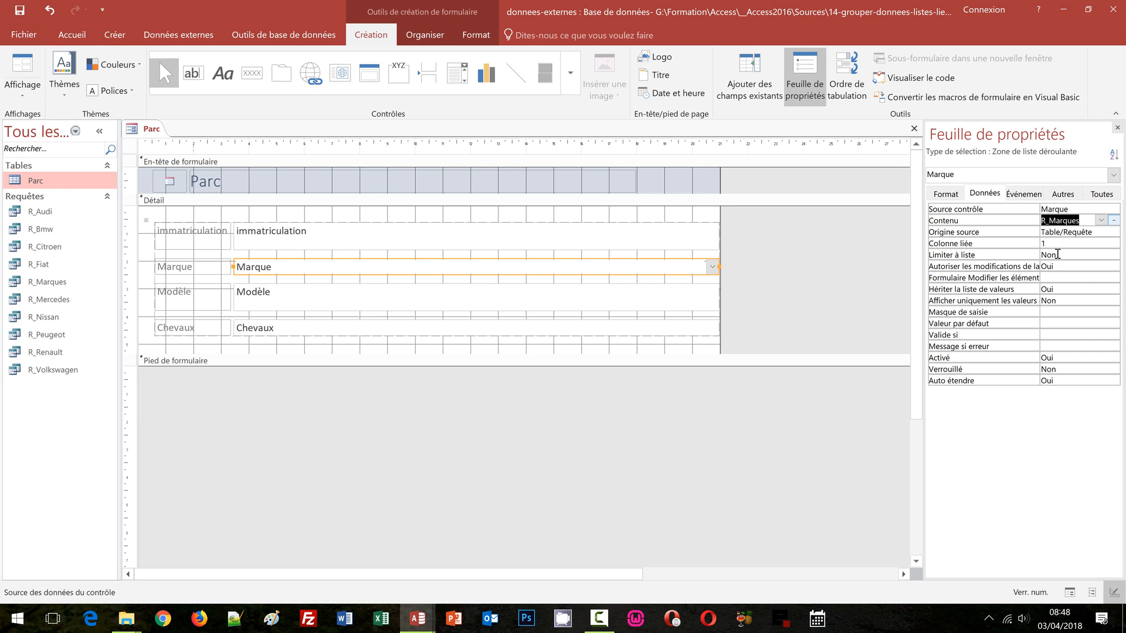
# Save the form under the name Parc and close it
pyautogui.hotkey('ctrl', 's')
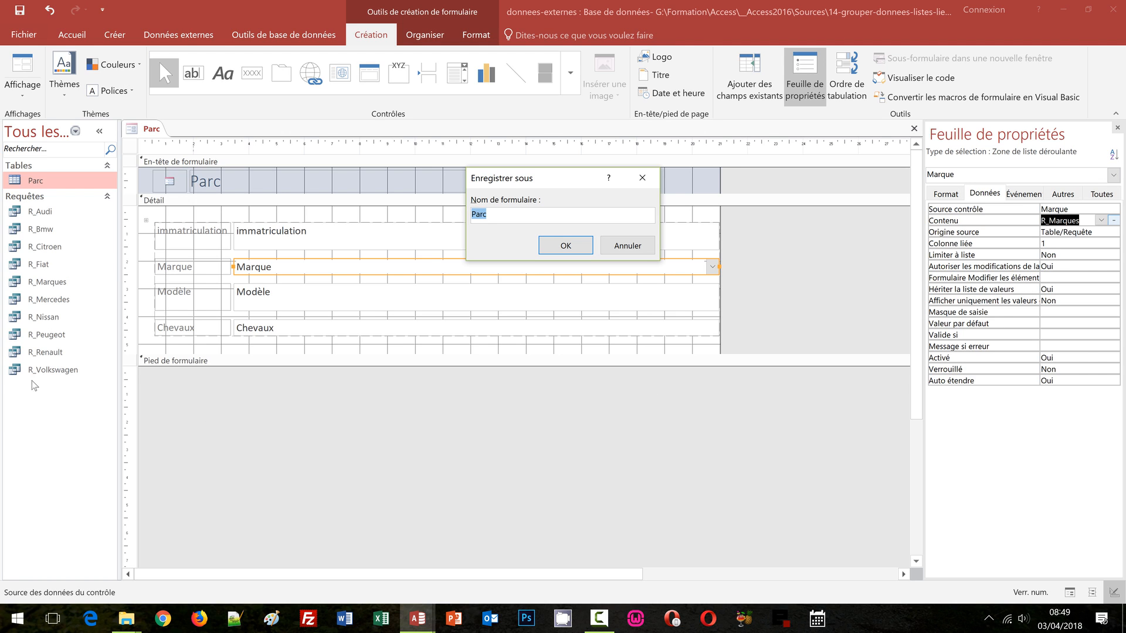
pyautogui.click(556, 246)
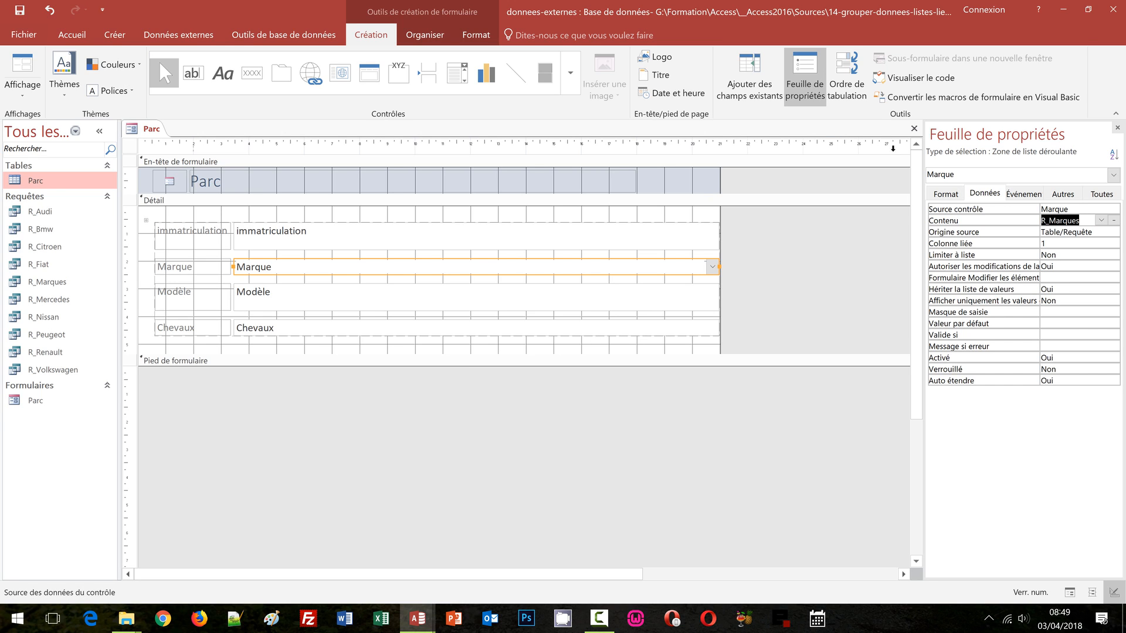
pyautogui.click(914, 129)
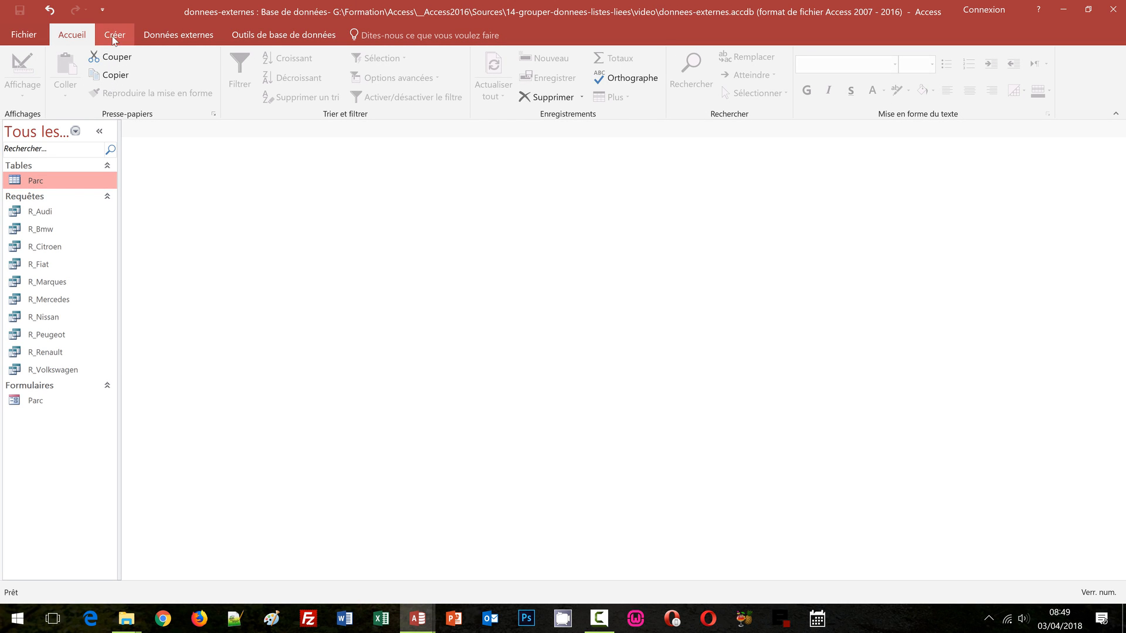
# Create a new query in design view based on the Parc table
pyautogui.click(113, 38)
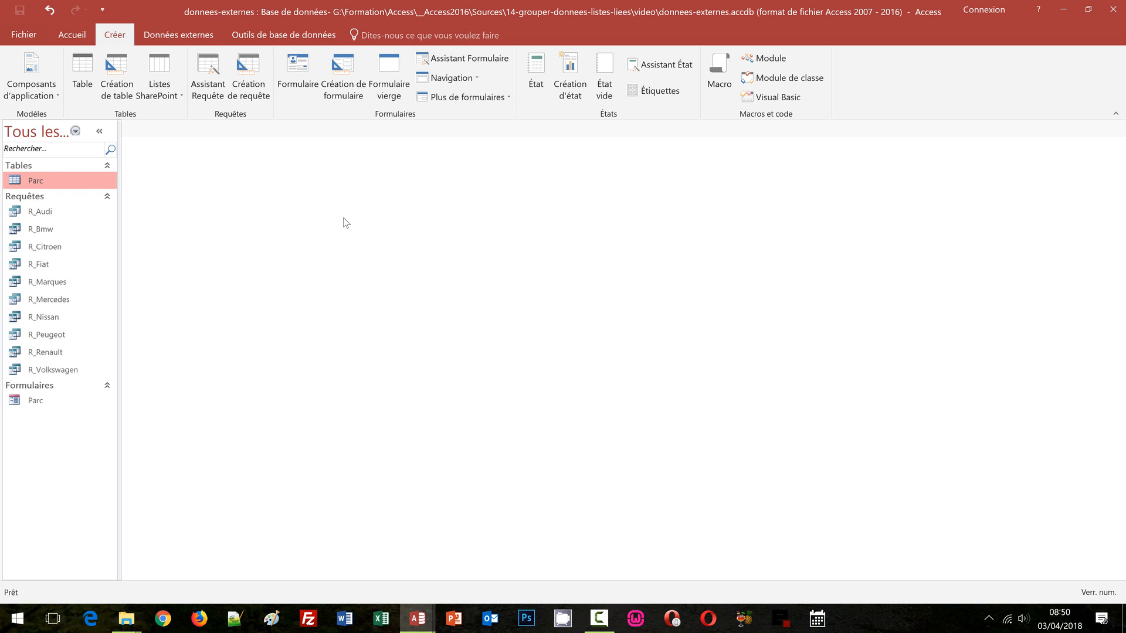
pyautogui.click(251, 88)
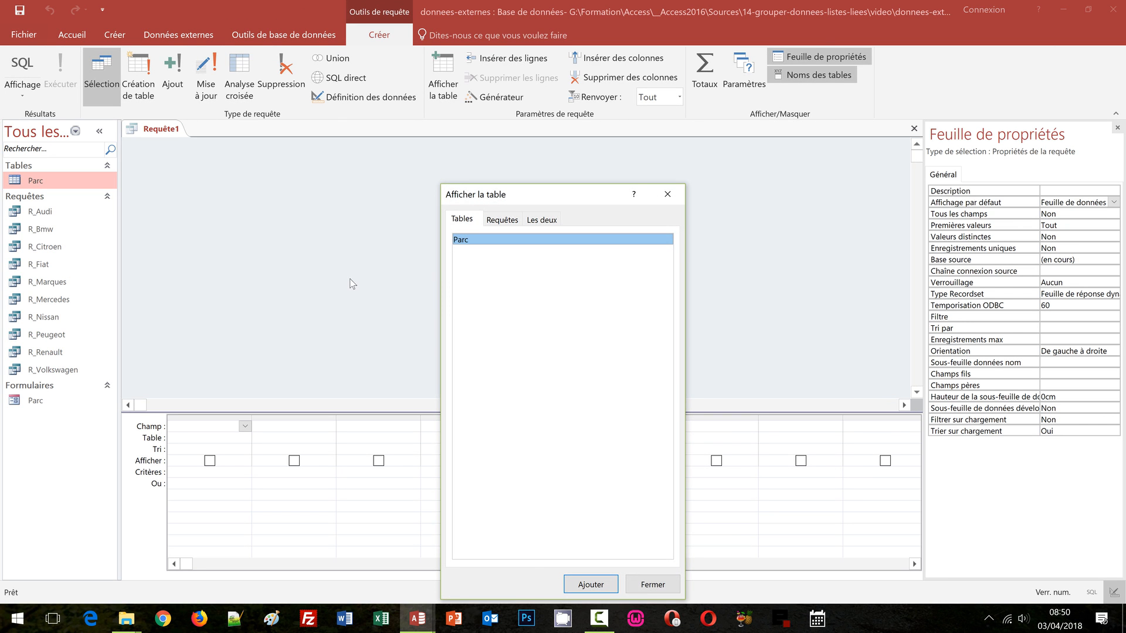
pyautogui.click(590, 584)
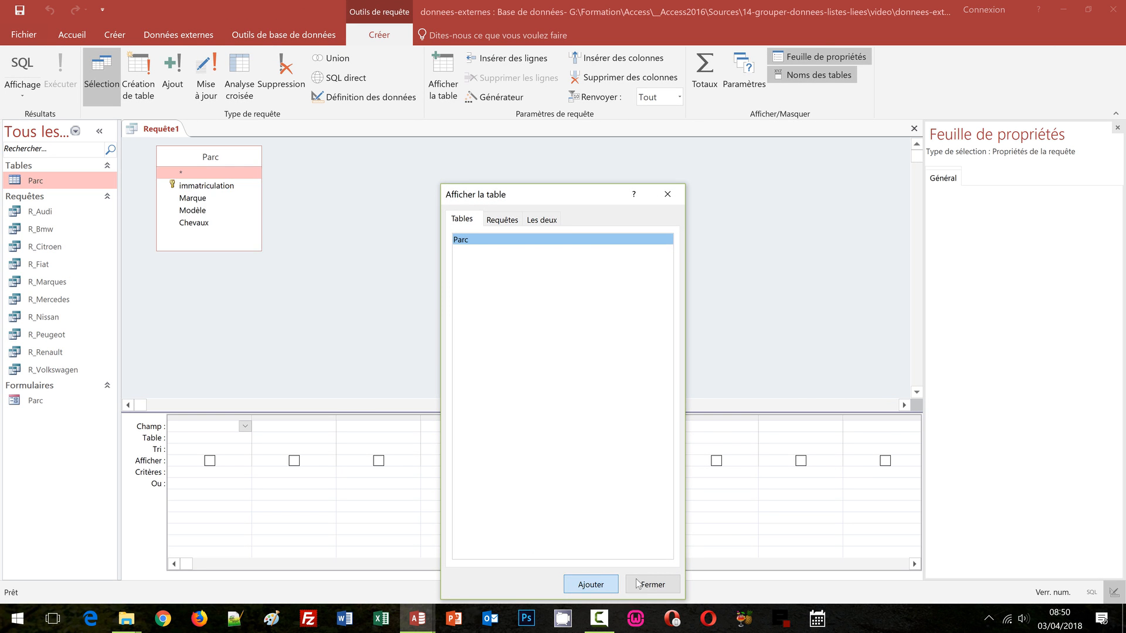
pyautogui.click(645, 585)
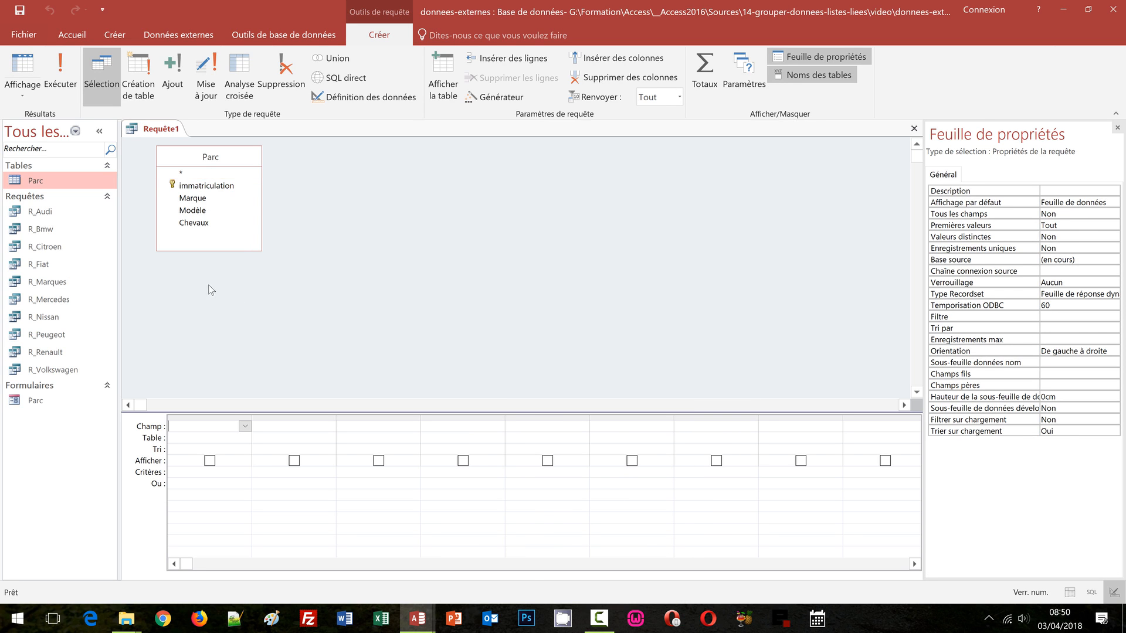
# Add the Marque and Modèle fields to the query grid and hide Marque from the query's output
pyautogui.click(192, 200)
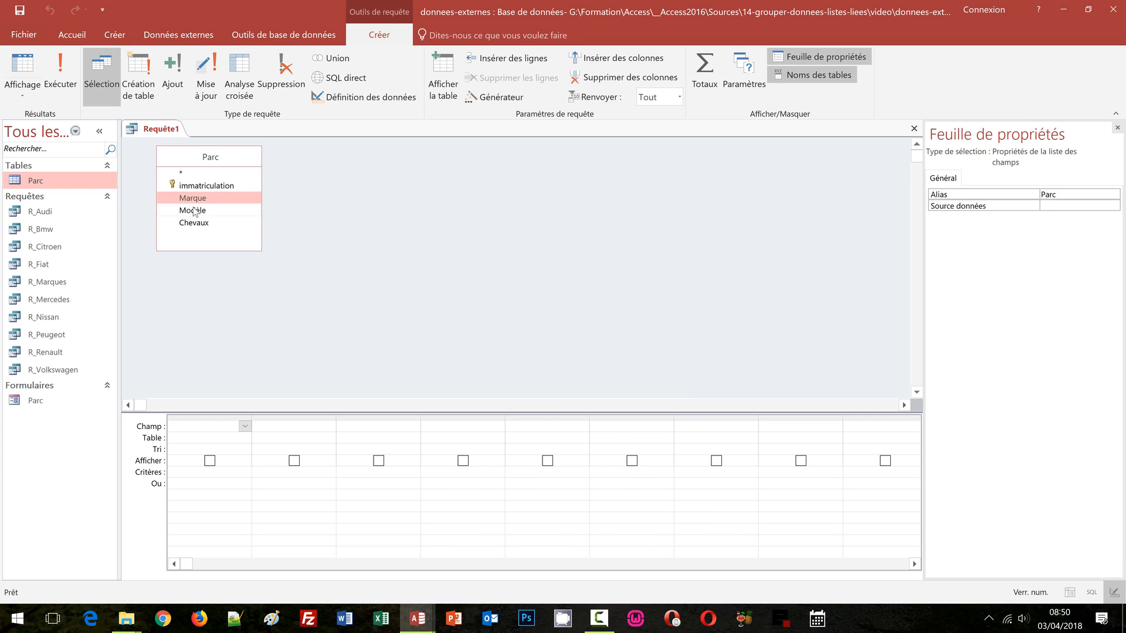
pyautogui.keyDown('shift'); pyautogui.click(193, 210); pyautogui.keyUp('shift')
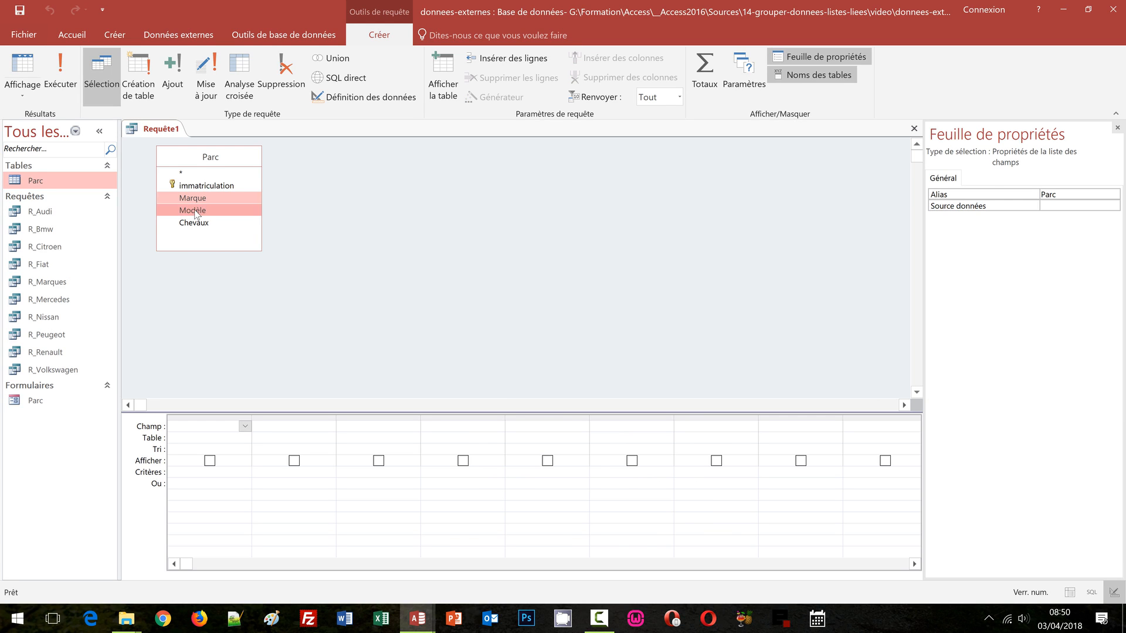
pyautogui.moveTo(197, 214); pyautogui.dragTo(202, 424)
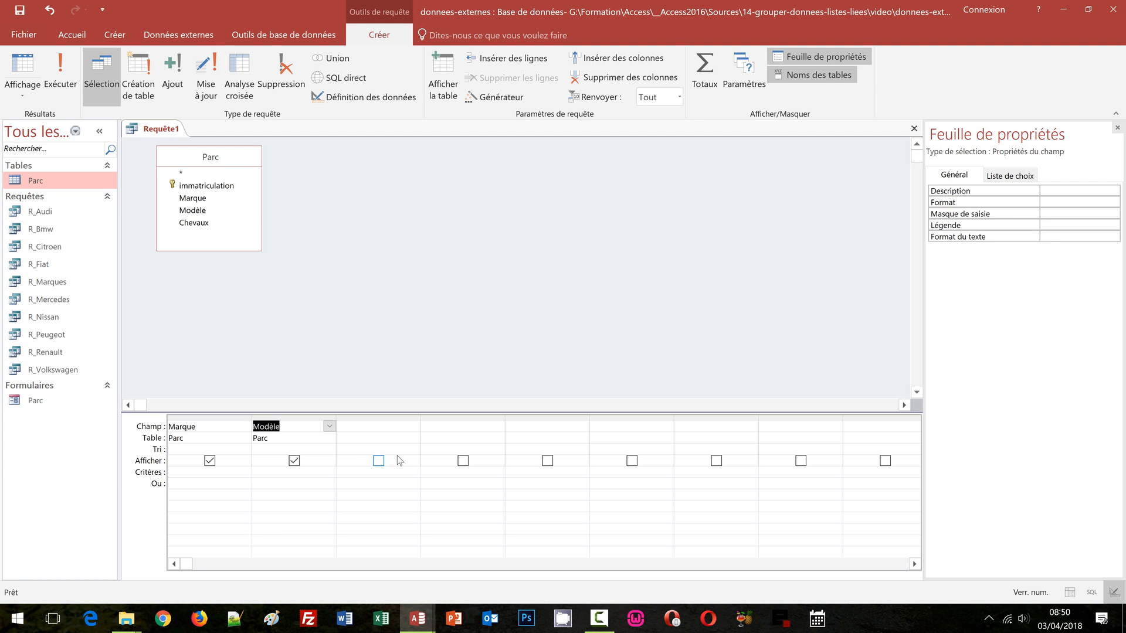
pyautogui.click(199, 471)
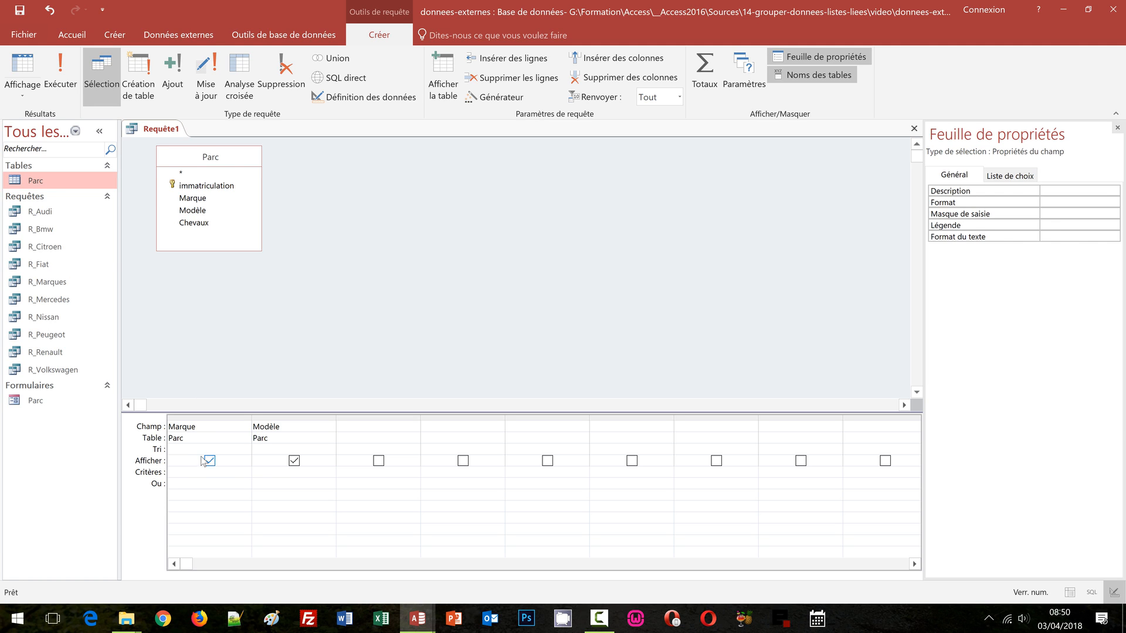
pyautogui.click(209, 460)
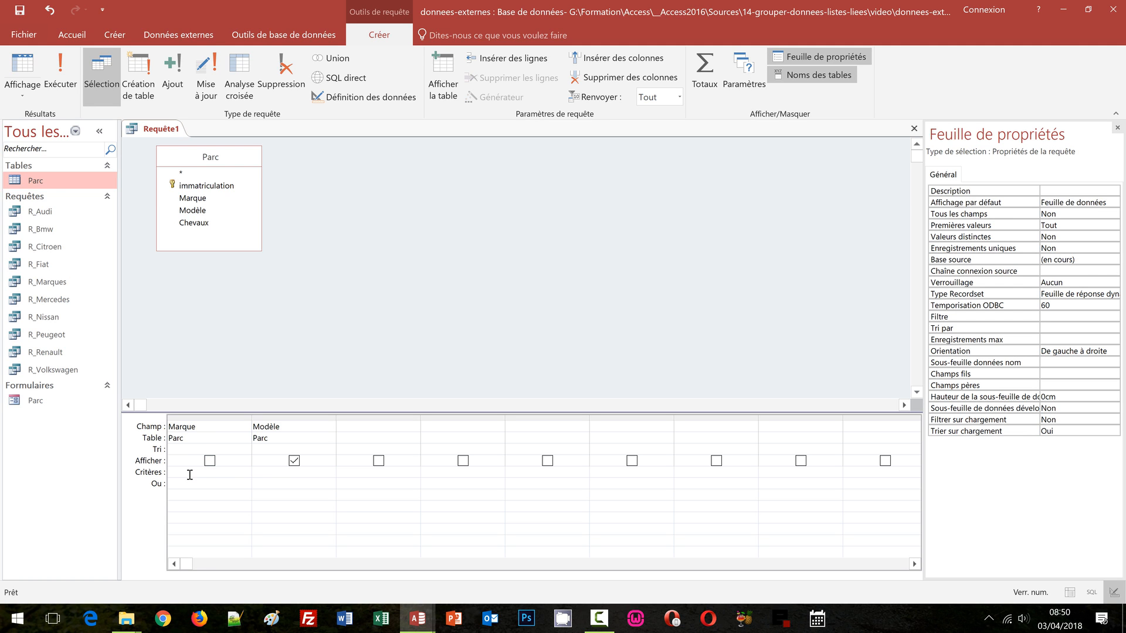
# Build the Marque field's criterion with the expression builder so it refers to the Parc form's Marque control: [Formulaires]![Parc]![Marque]
pyautogui.click(189, 474)
pyautogui.rightClick(189, 473)
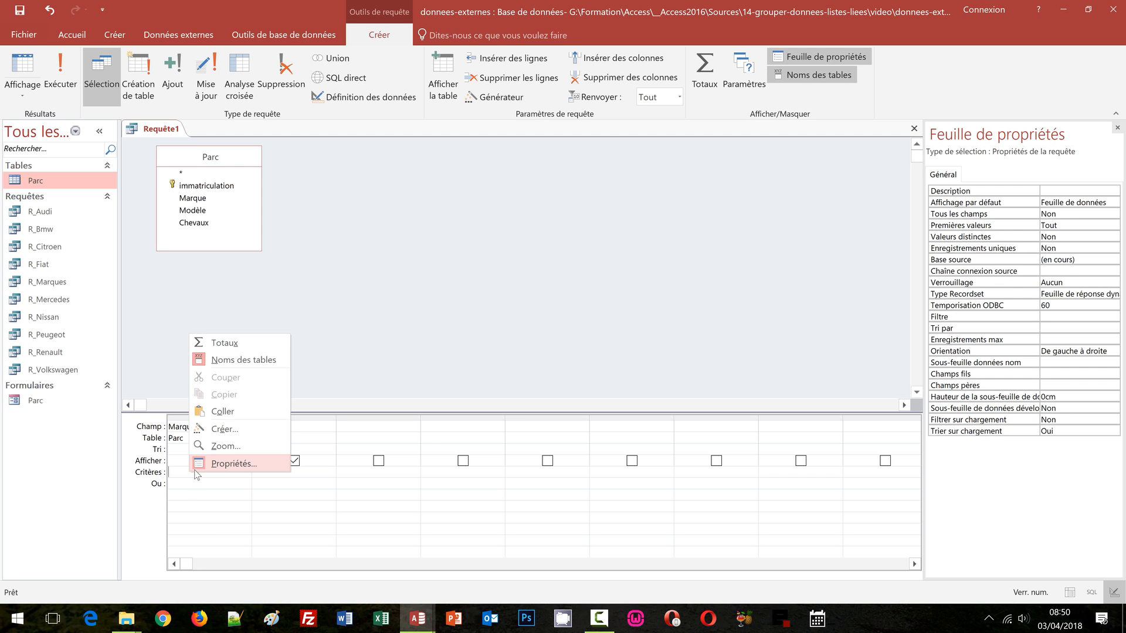
pyautogui.click(219, 431)
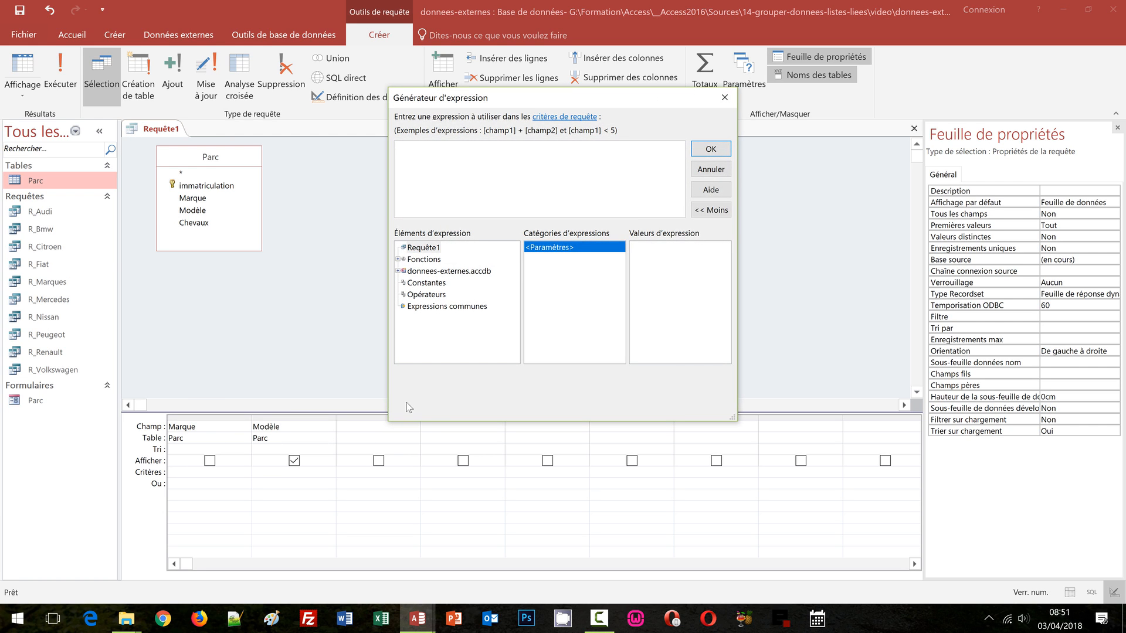
pyautogui.click(398, 271)
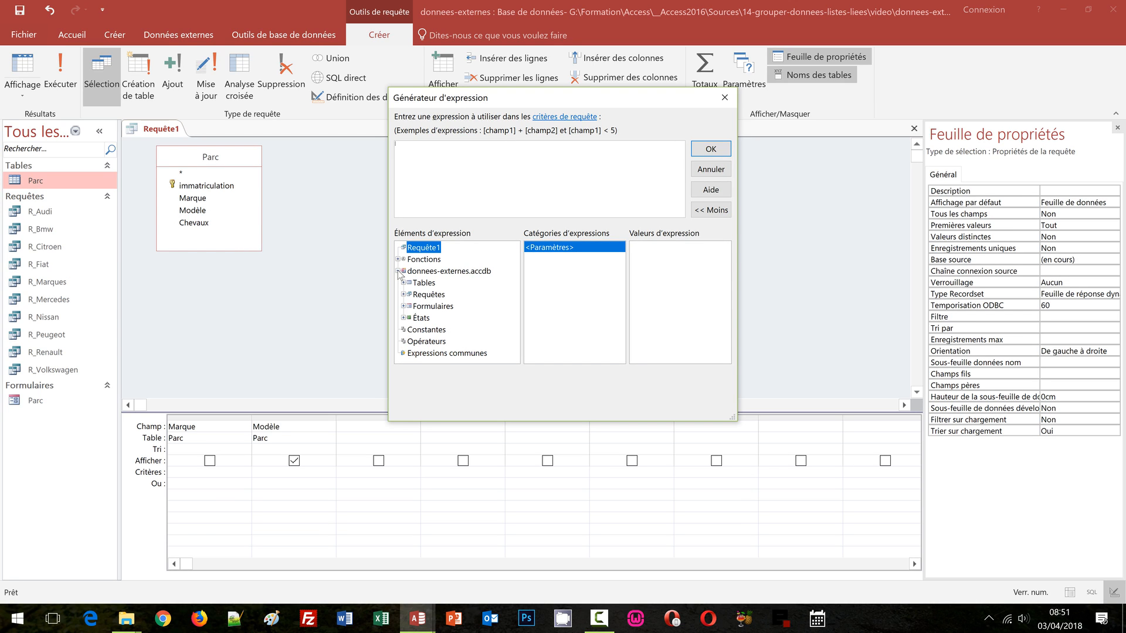
pyautogui.click(404, 306)
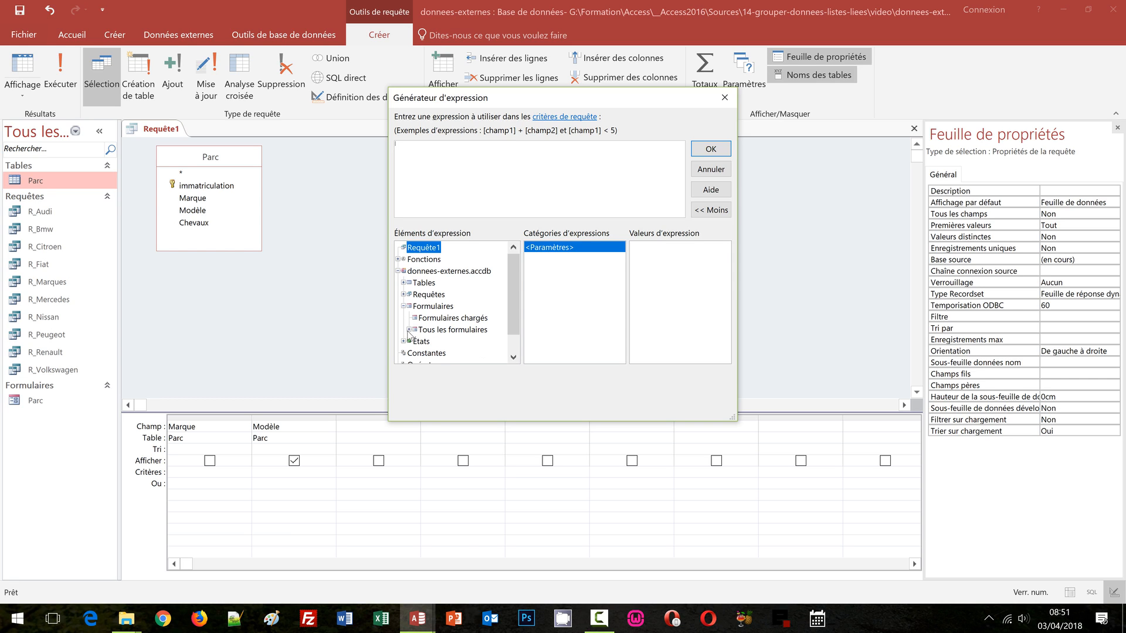
pyautogui.click(408, 329)
pyautogui.click(432, 342)
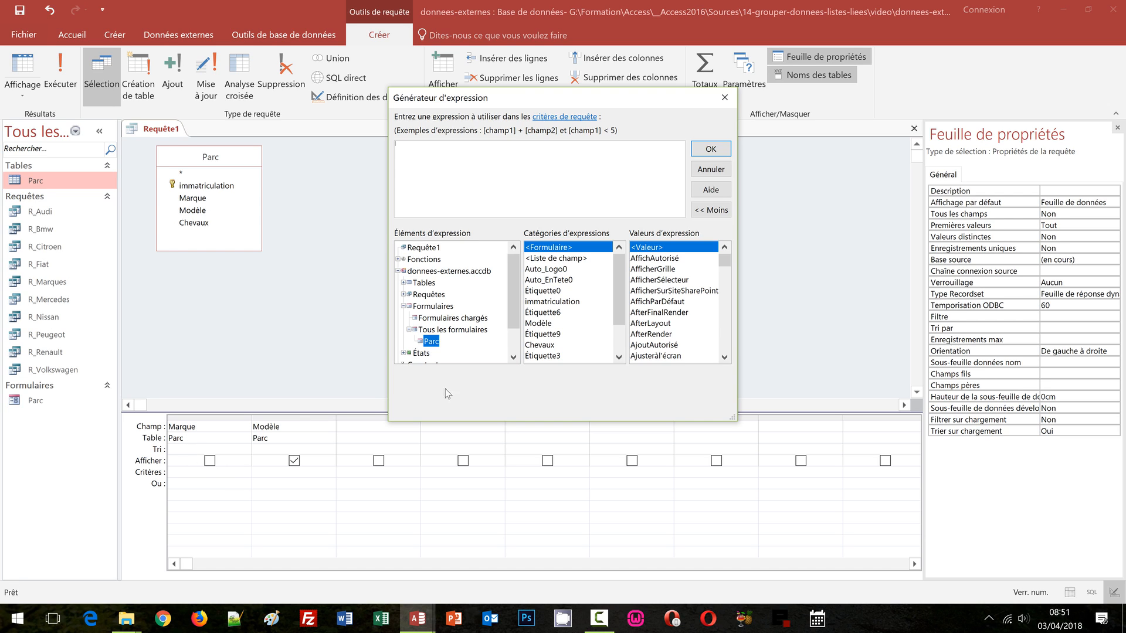
pyautogui.scroll(-2, 621, 327)
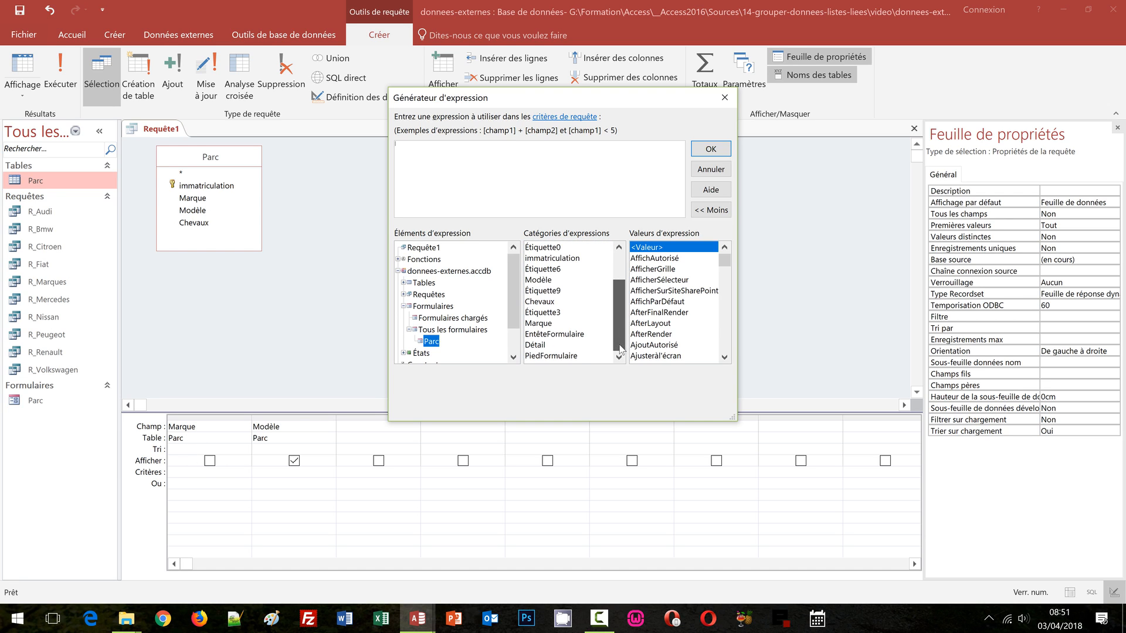
pyautogui.click(536, 326)
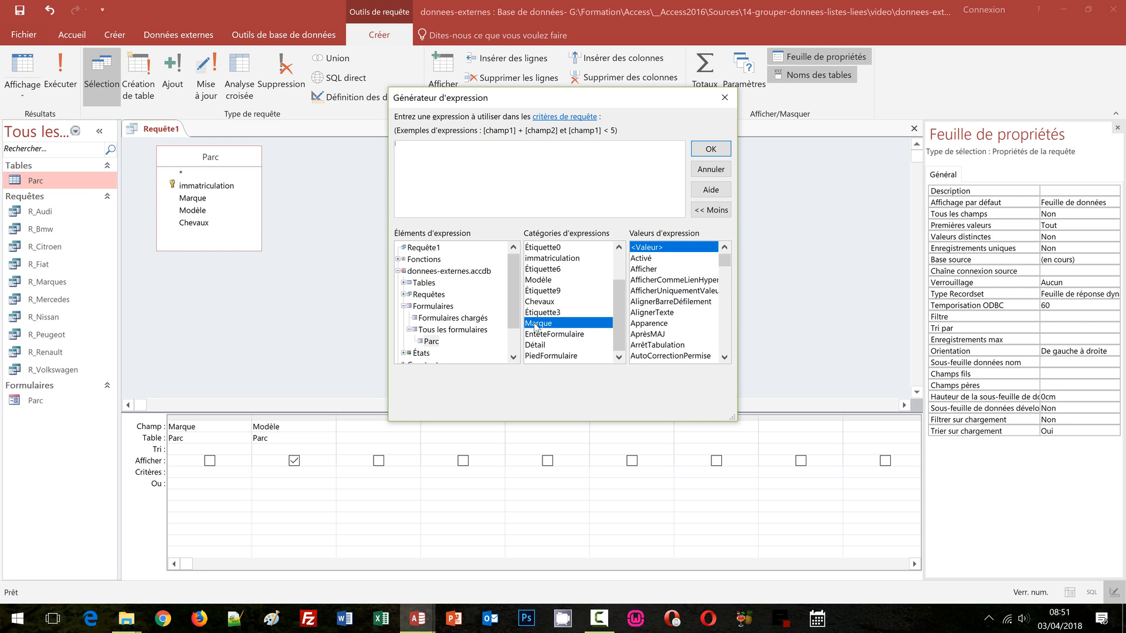
pyautogui.doubleClick(536, 327)
pyautogui.click(710, 150)
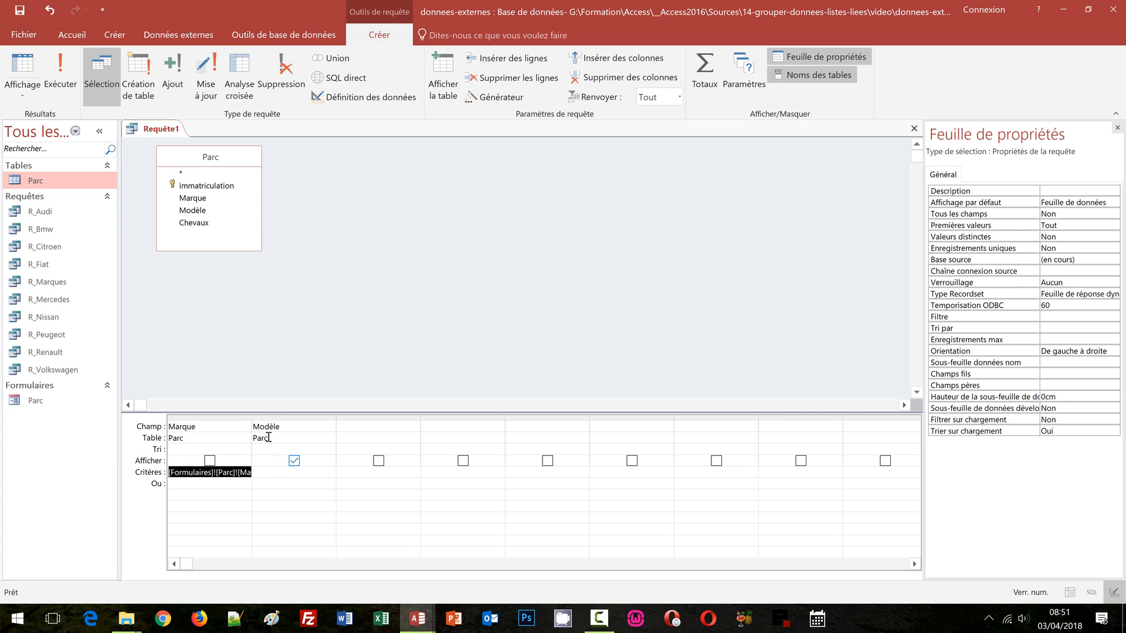
# Widen the Marque column to fit its full criterion and switch the query to SQL view
pyautogui.moveTo(251, 416); pyautogui.dragTo(311, 410)
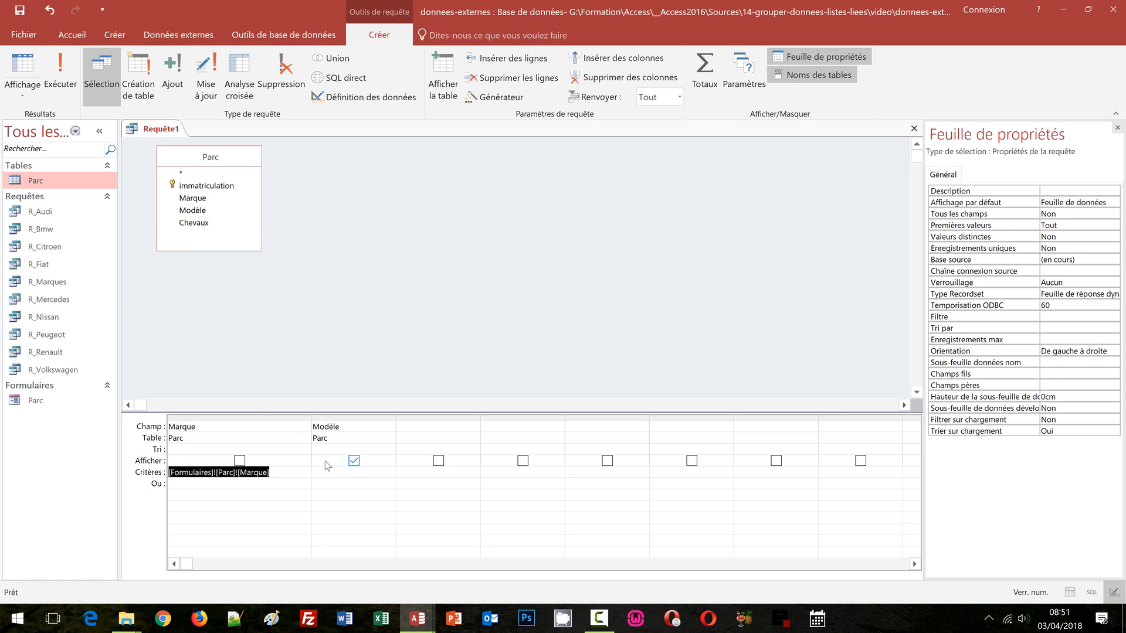
pyautogui.click(27, 100)
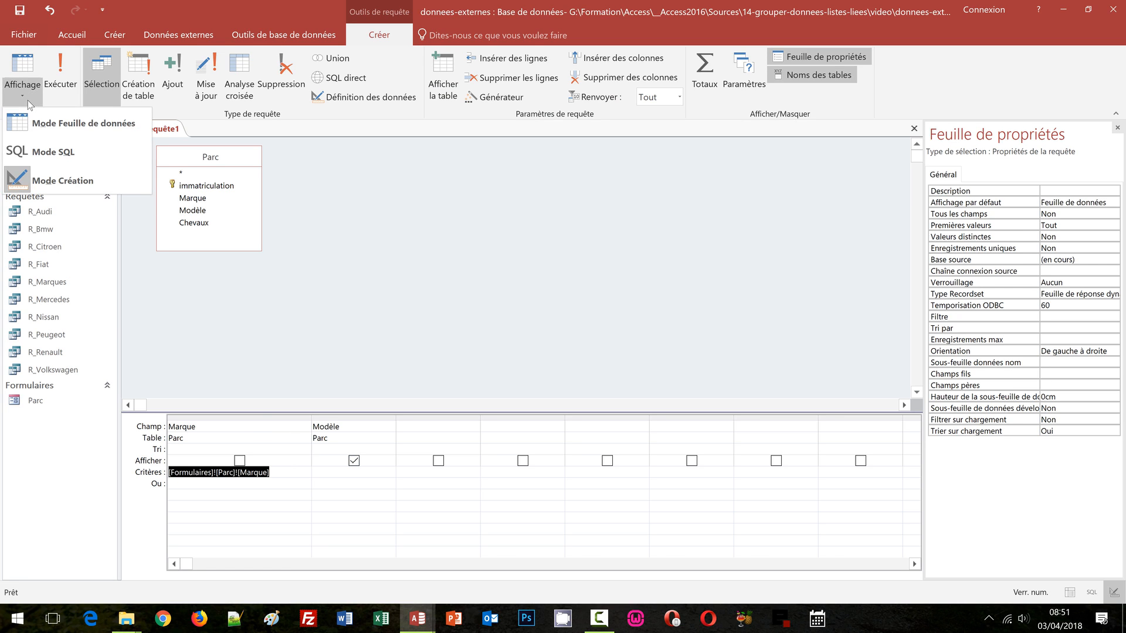
pyautogui.click(56, 150)
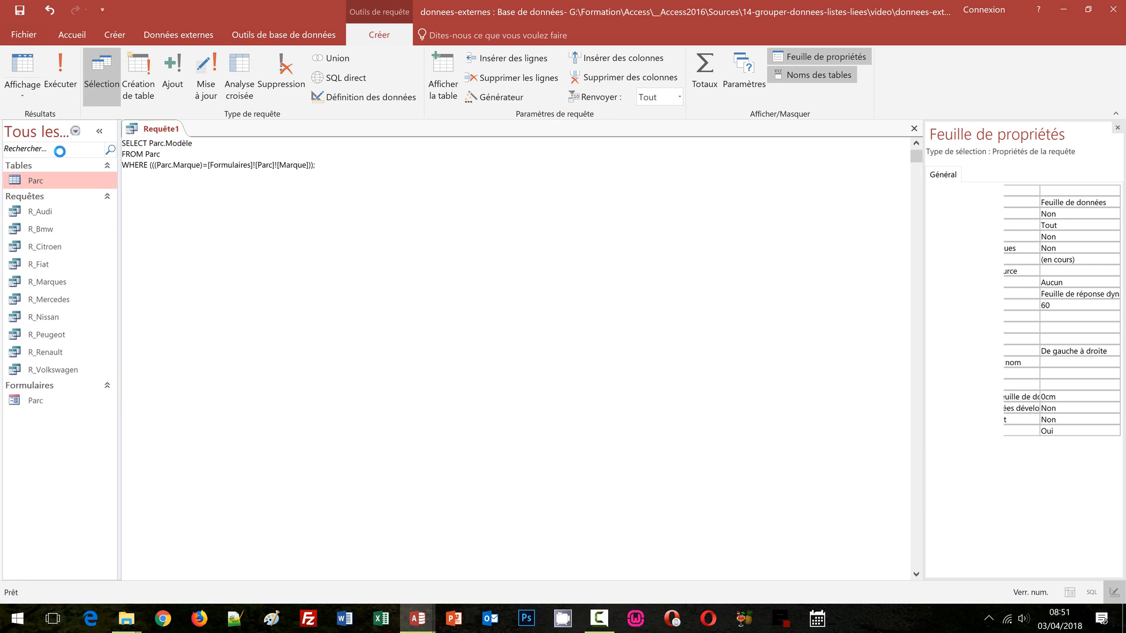
# Add DISTINCT to the query's SELECT clause, save the query as R_Modeles and close it
pyautogui.click(150, 144)
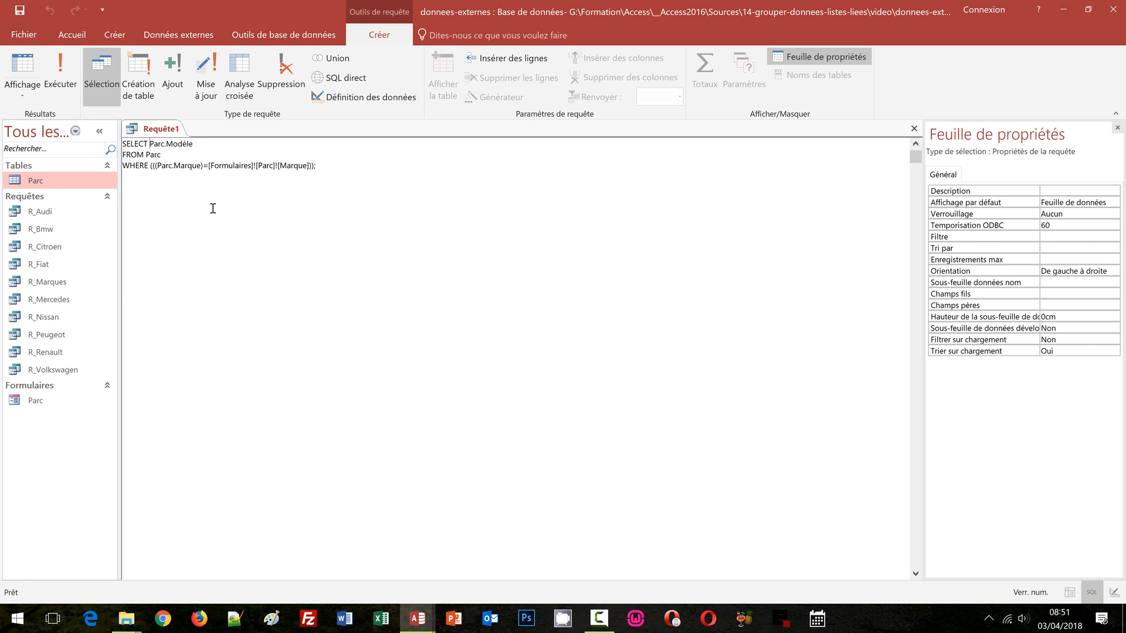
pyautogui.write('DISTINCT')
pyautogui.hotkey('ctrl', 's')
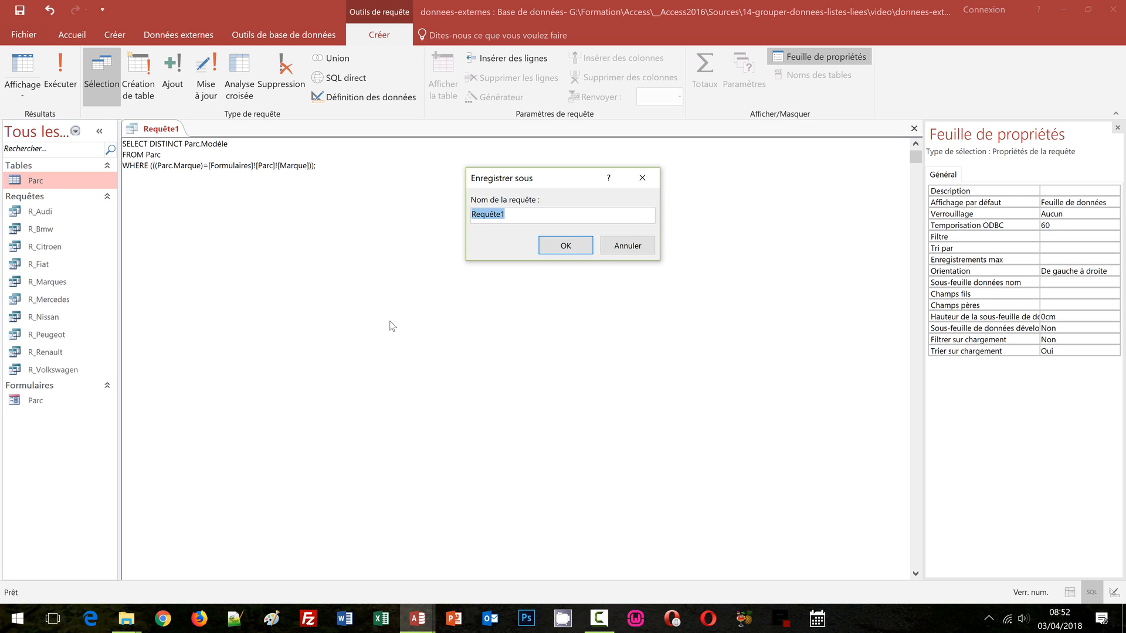
pyautogui.write('R_Modeles')
pyautogui.click(555, 250)
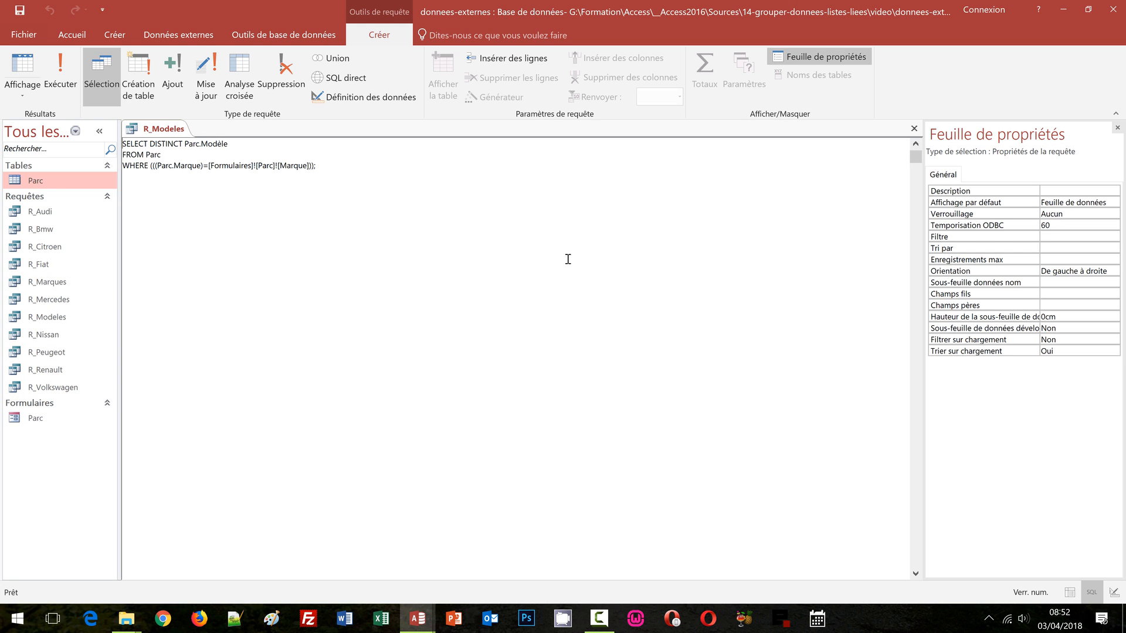
pyautogui.click(915, 132)
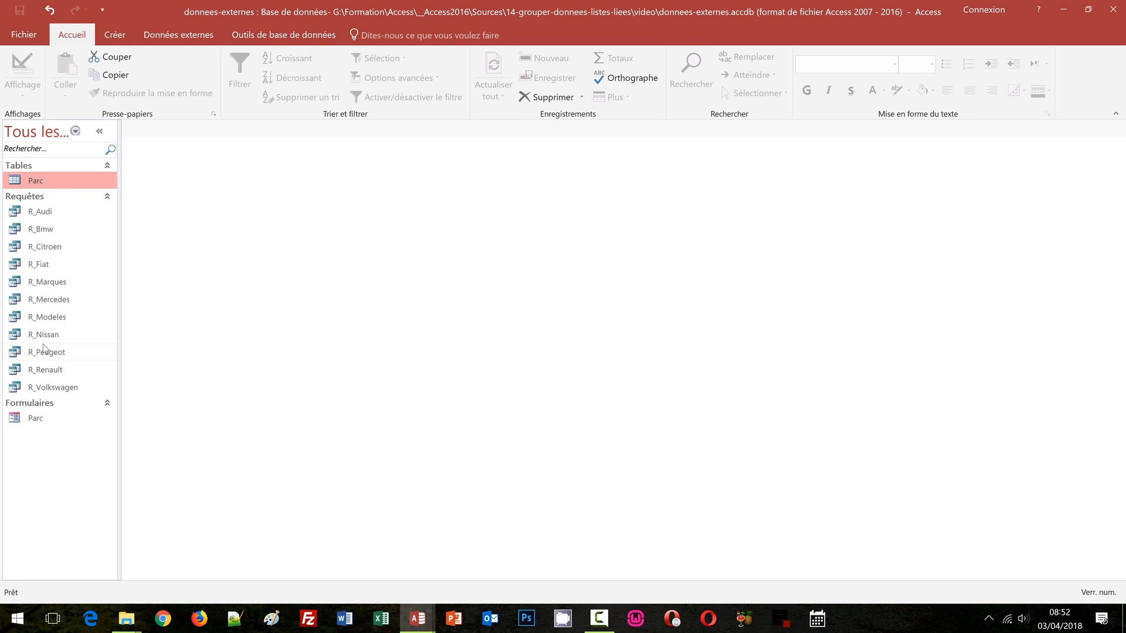
# Run the R_Modeles query and cancel the request for its Marque parameter
pyautogui.doubleClick(42, 318)
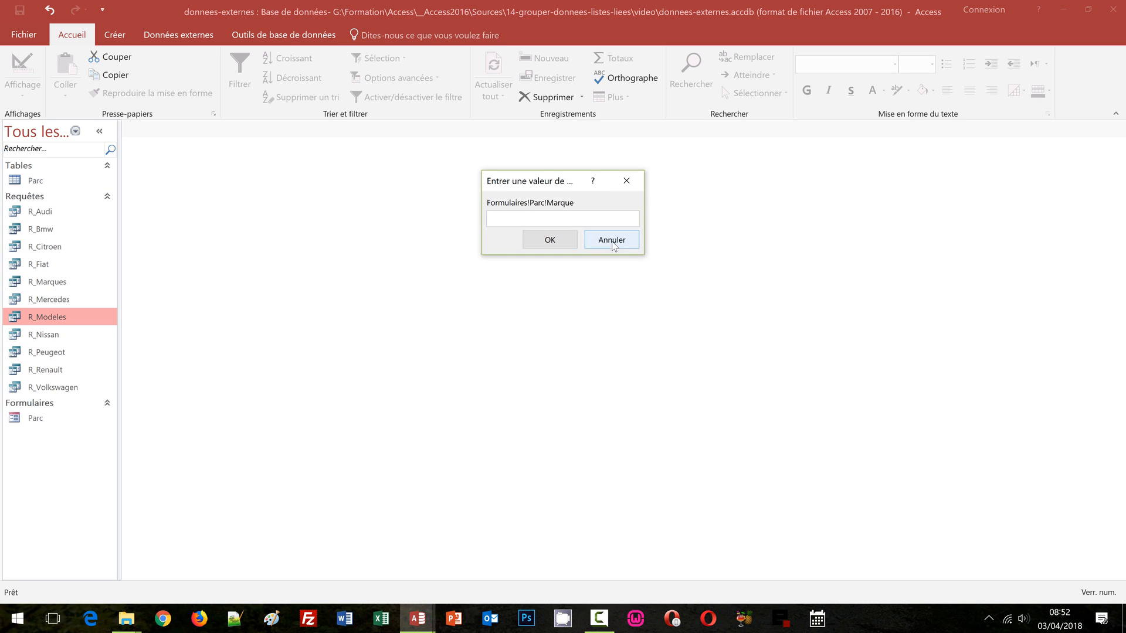
pyautogui.click(610, 240)
# Open the Parc form in design view and convert the Modèle text box to a combo box (Zone de liste déroulante)
pyautogui.click(34, 420)
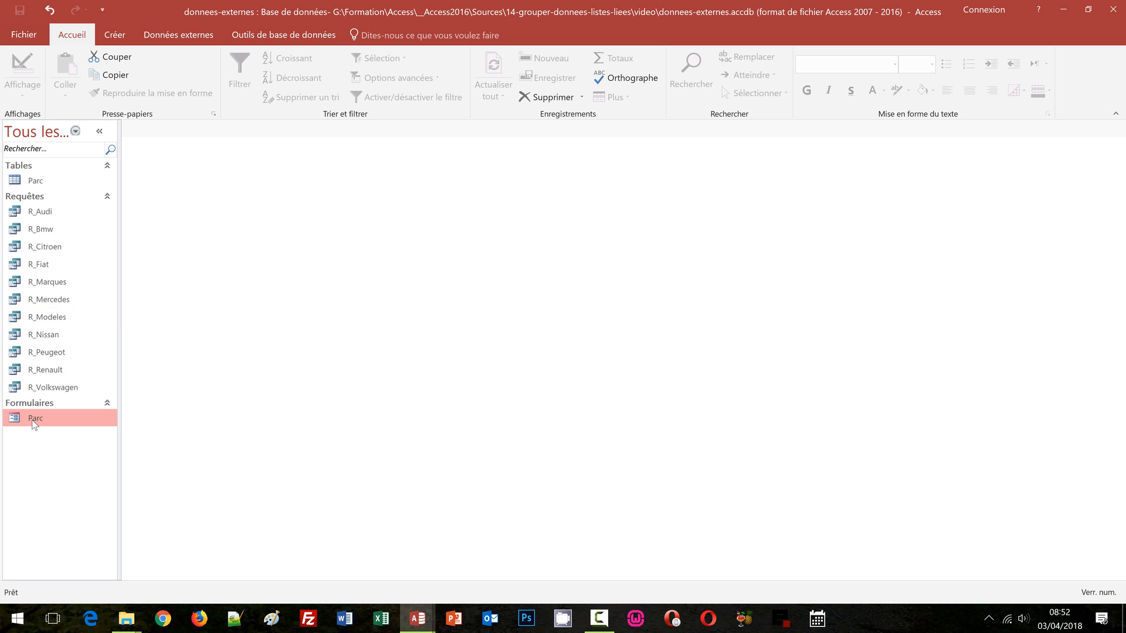
pyautogui.rightClick(34, 420)
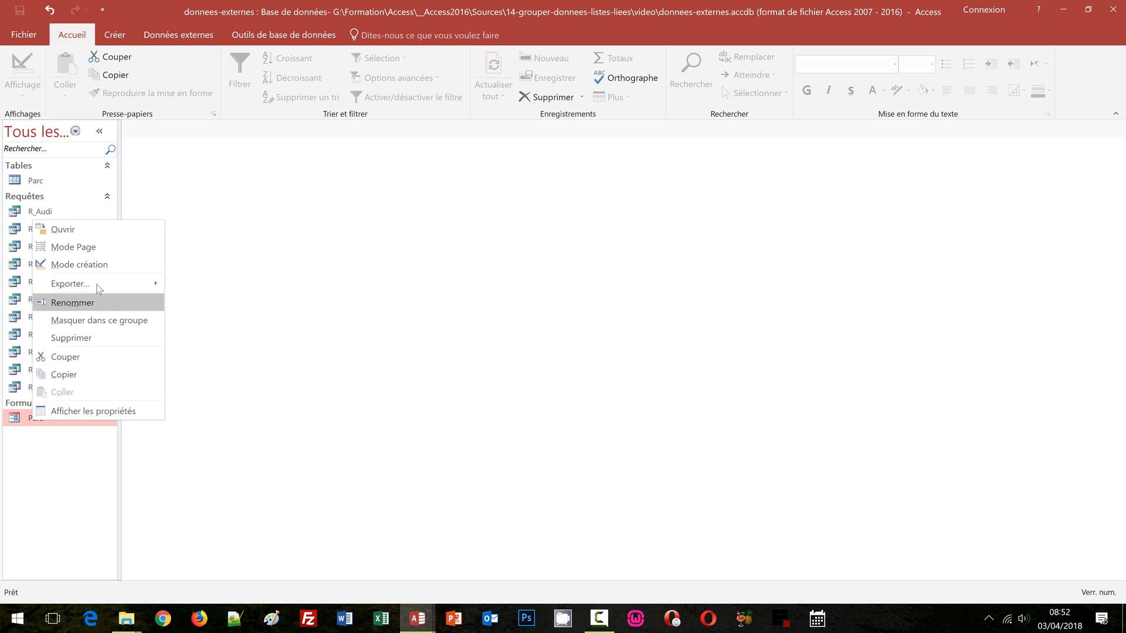
pyautogui.click(99, 267)
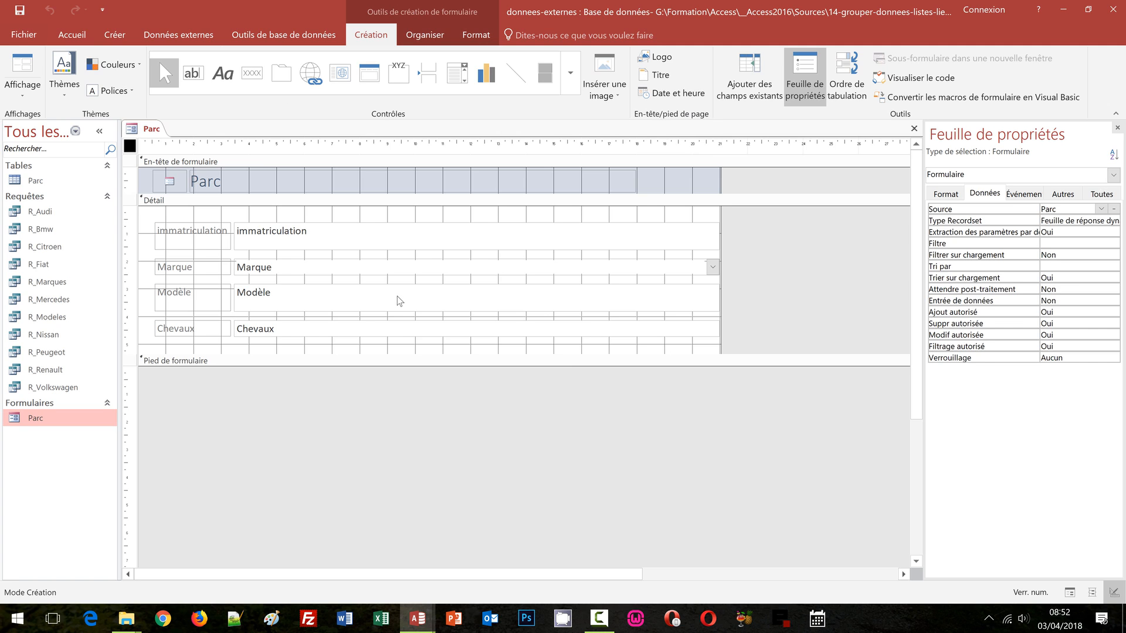
pyautogui.click(398, 296)
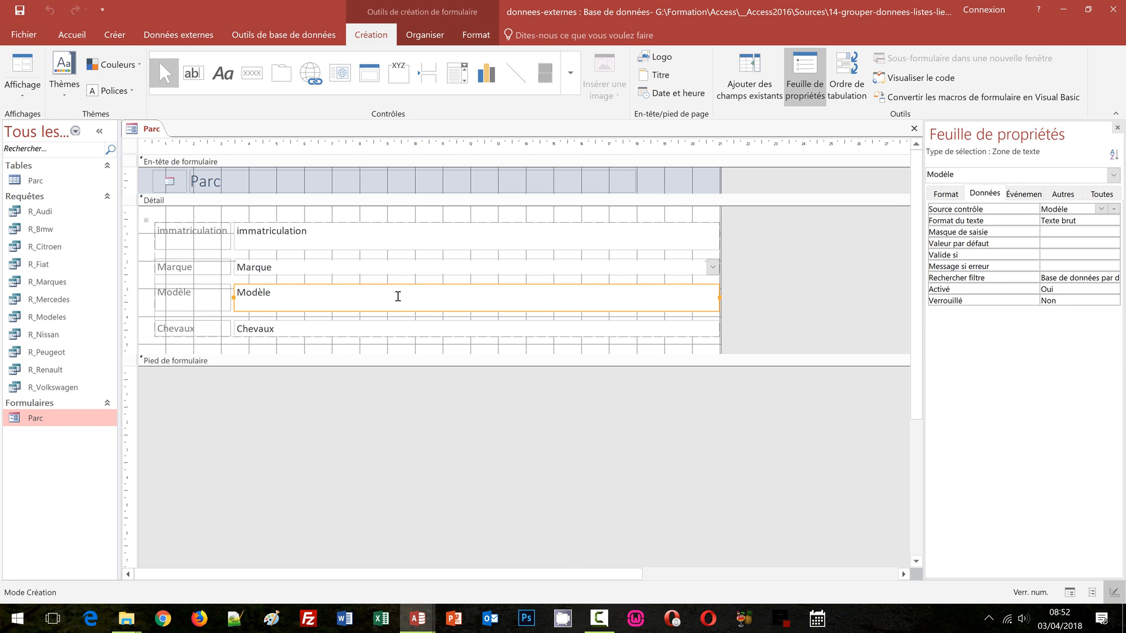
pyautogui.rightClick(398, 296)
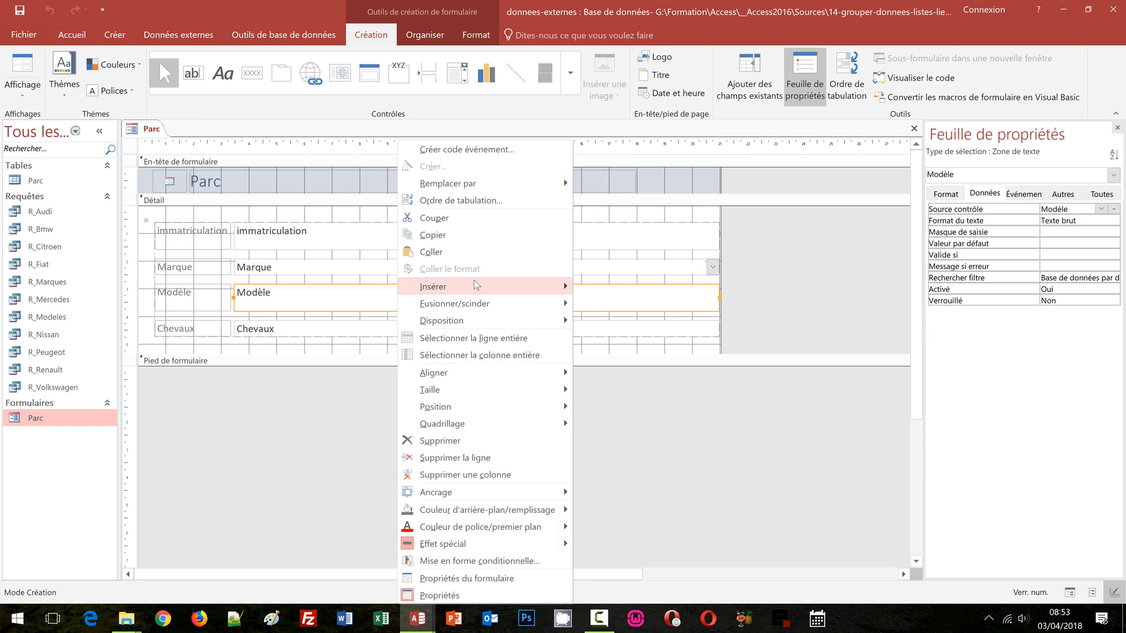
pyautogui.moveTo(491, 180)
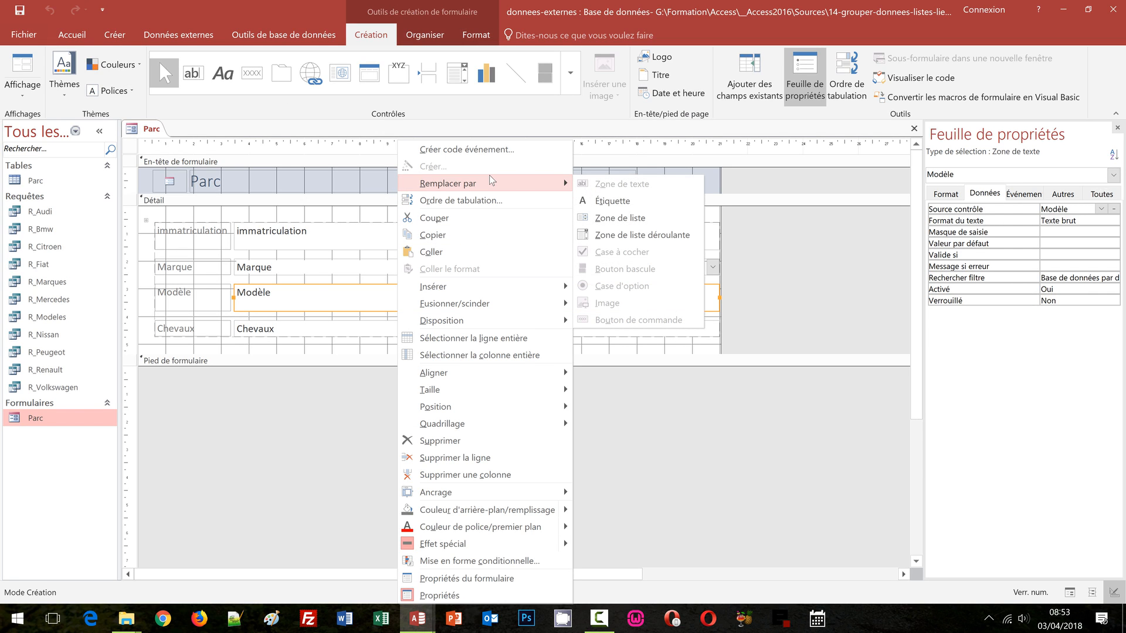
pyautogui.click(645, 239)
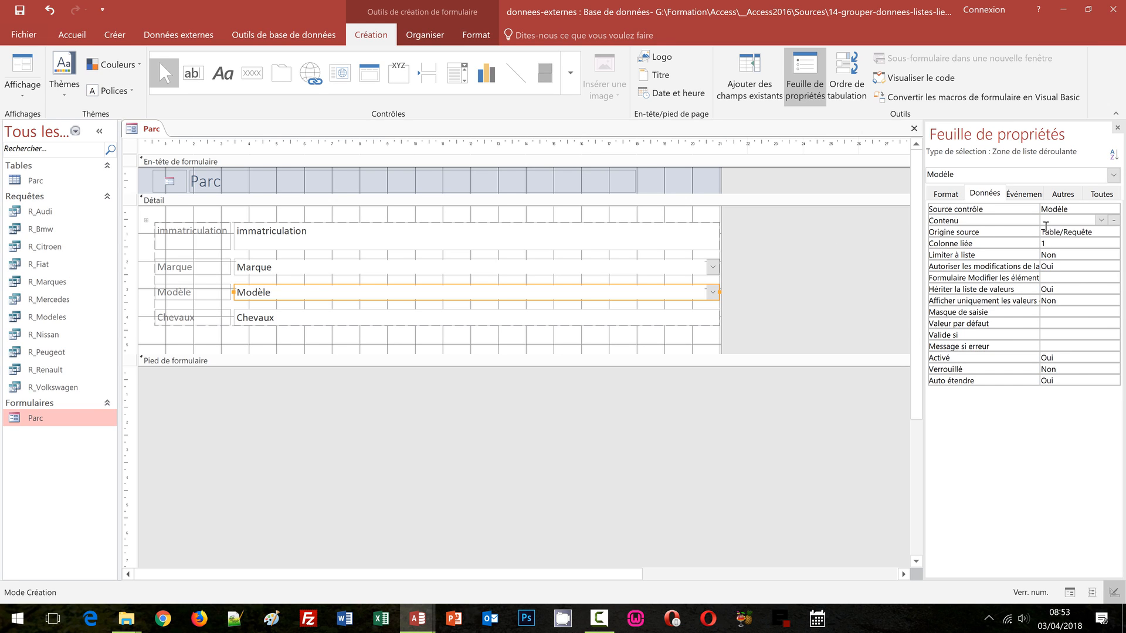
# Set the row source (Contenu) of the Modèle combo box to the R_Modeles query
pyautogui.click(1048, 221)
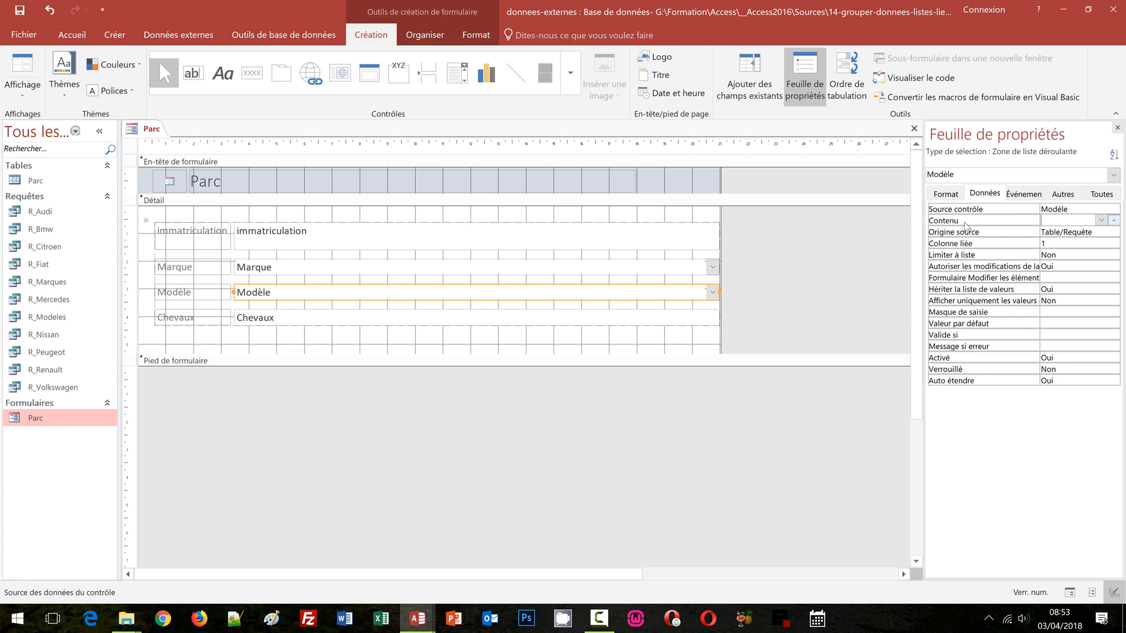
pyautogui.click(1101, 220)
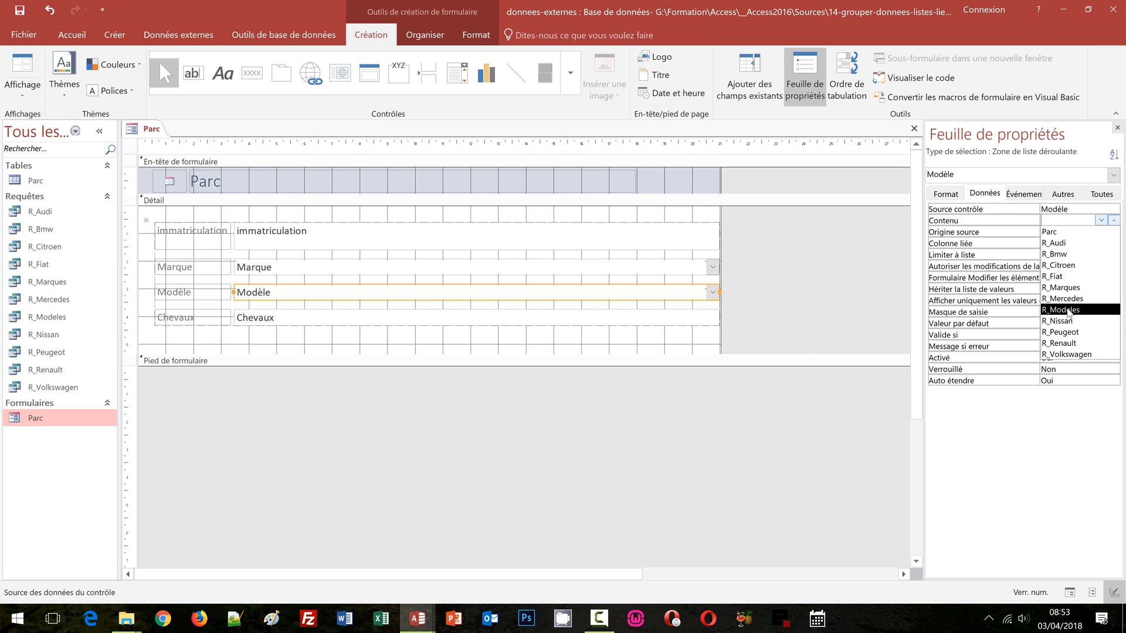
pyautogui.click(1067, 309)
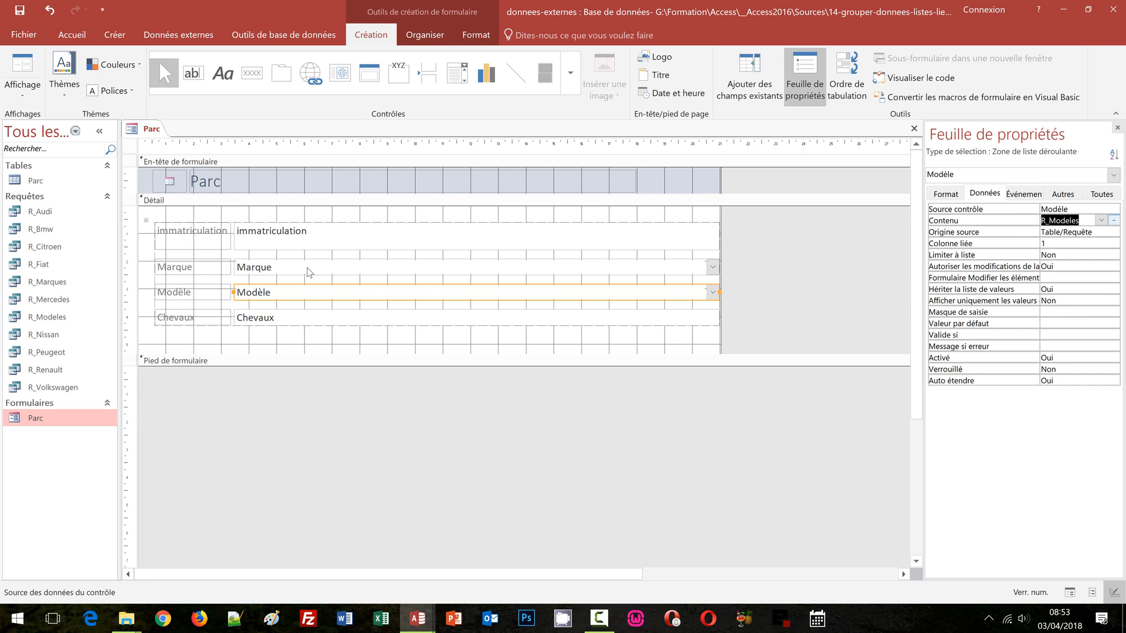
# Display the Parc form in form view, choose MERCEDES as Marque and Classe C as Modèle in the first record
pyautogui.click(368, 164)
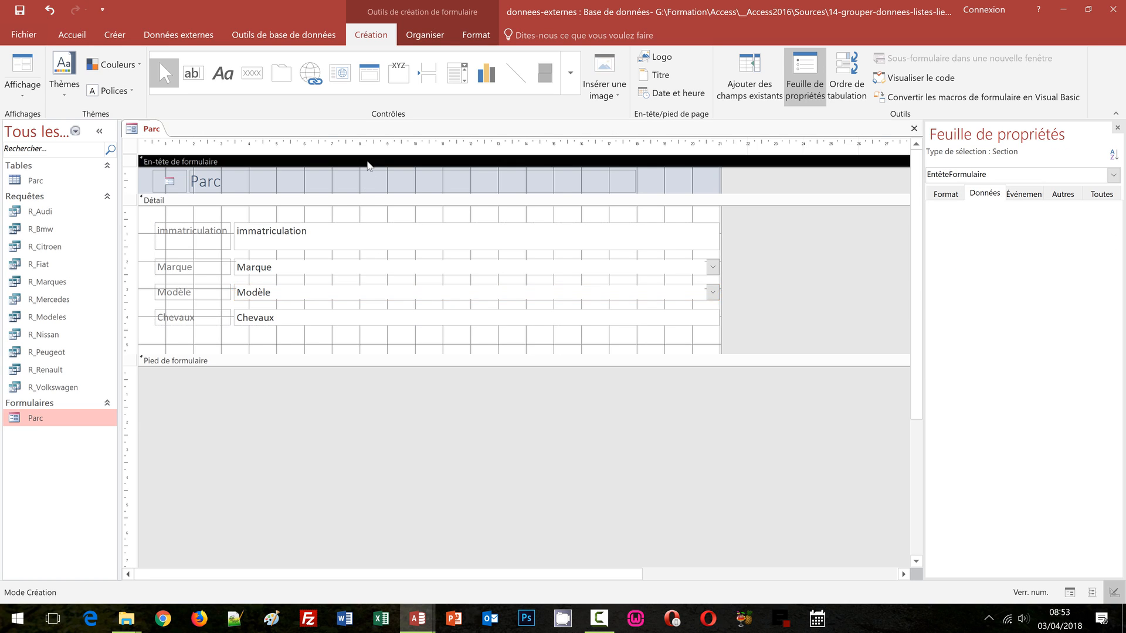
pyautogui.press('F5')
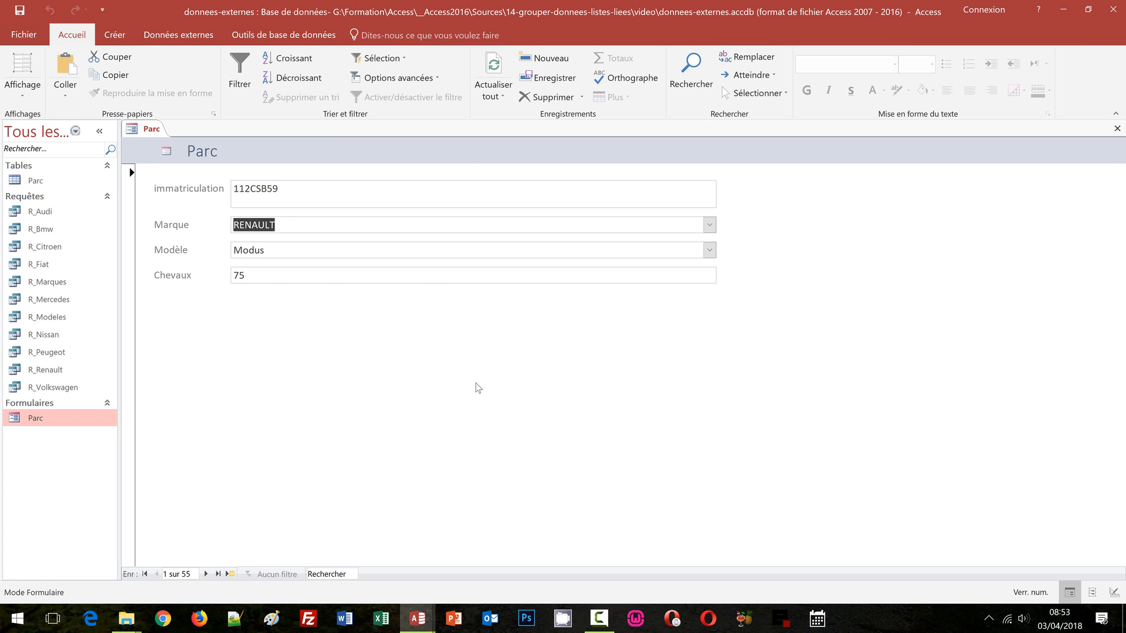
pyautogui.click(710, 226)
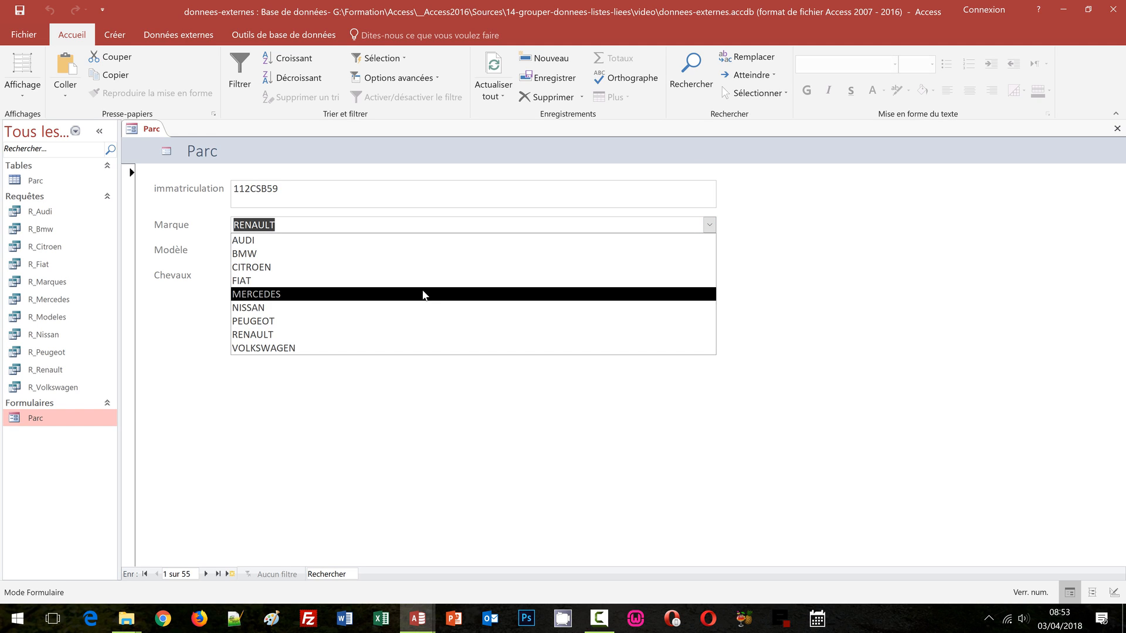
pyautogui.click(425, 294)
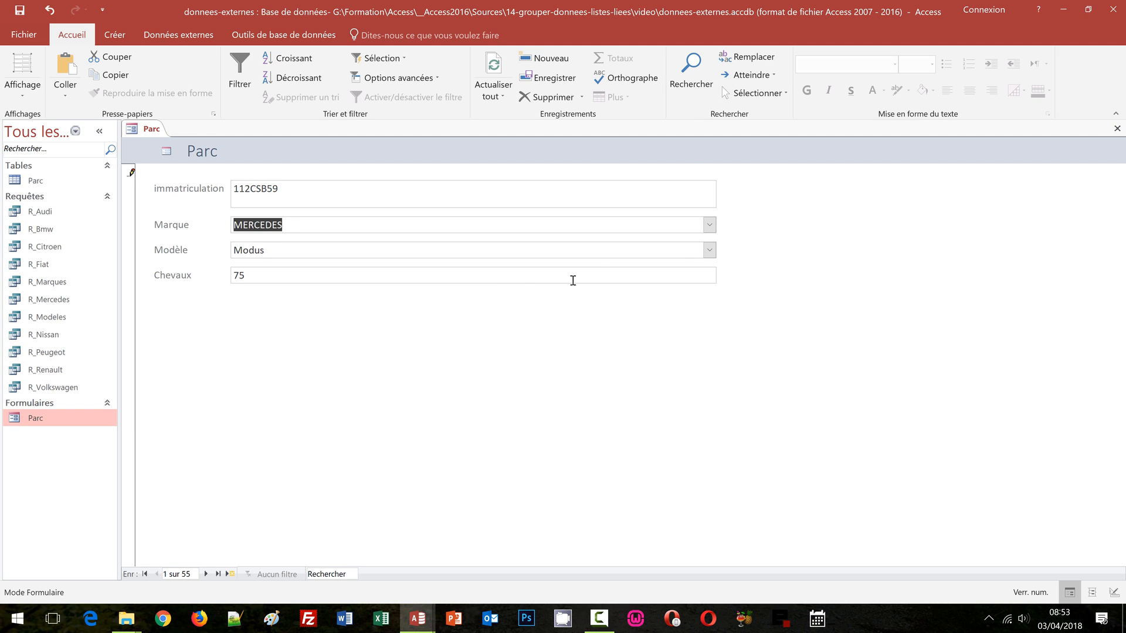
pyautogui.click(709, 251)
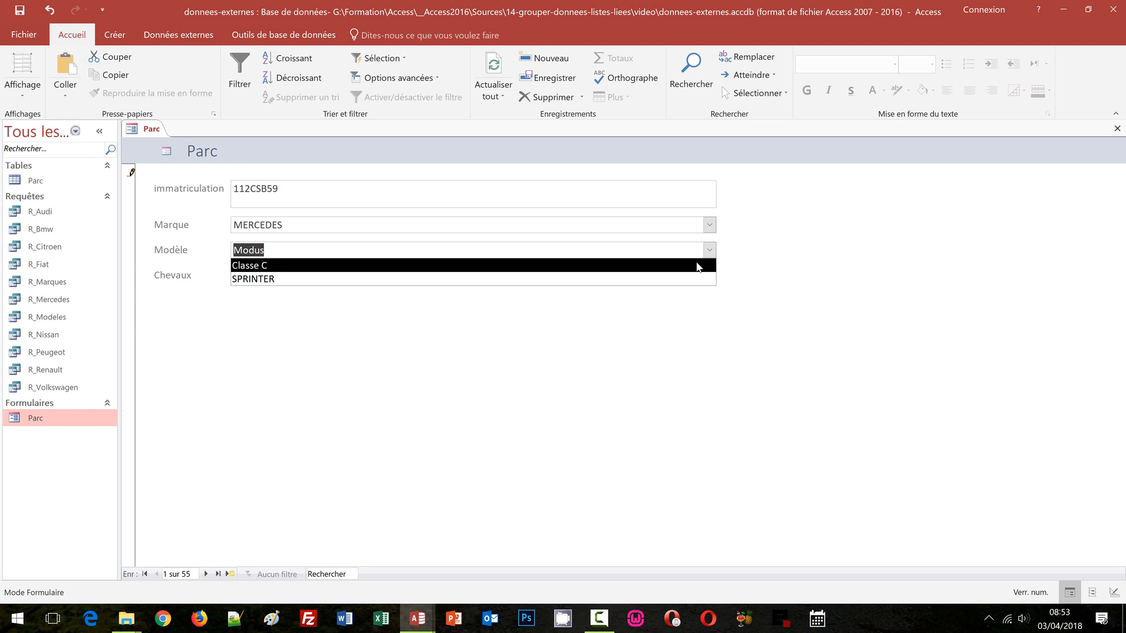
pyautogui.click(709, 265)
# Set Marque to CITROEN, check the Modèle choices, and repeat the check with PEUGEOT
pyautogui.click(709, 225)
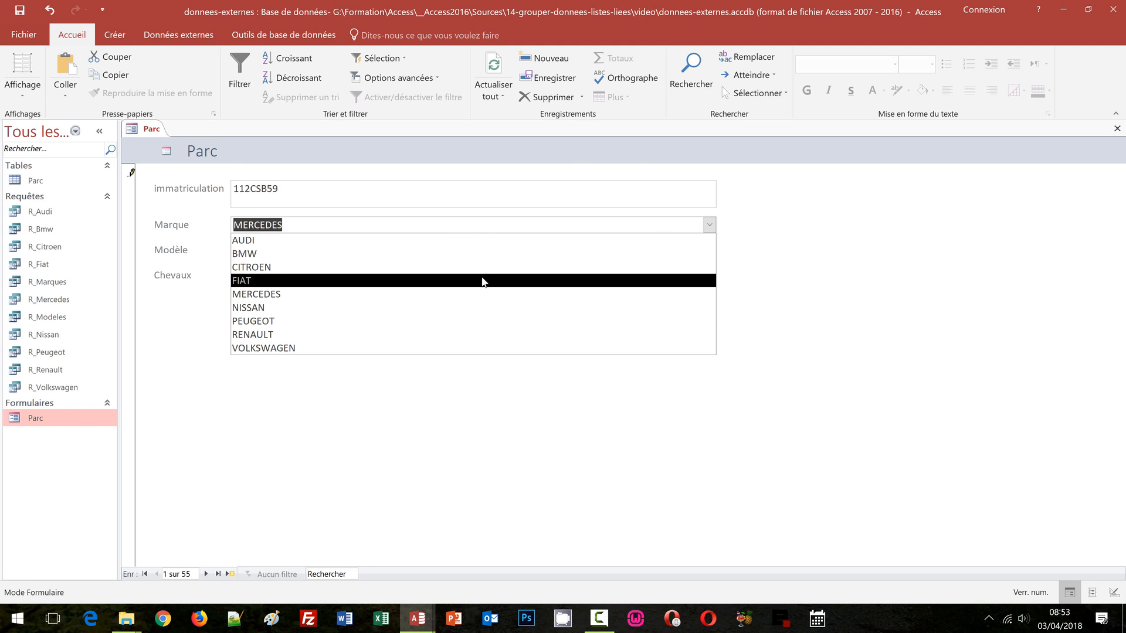
pyautogui.click(481, 267)
pyautogui.click(709, 251)
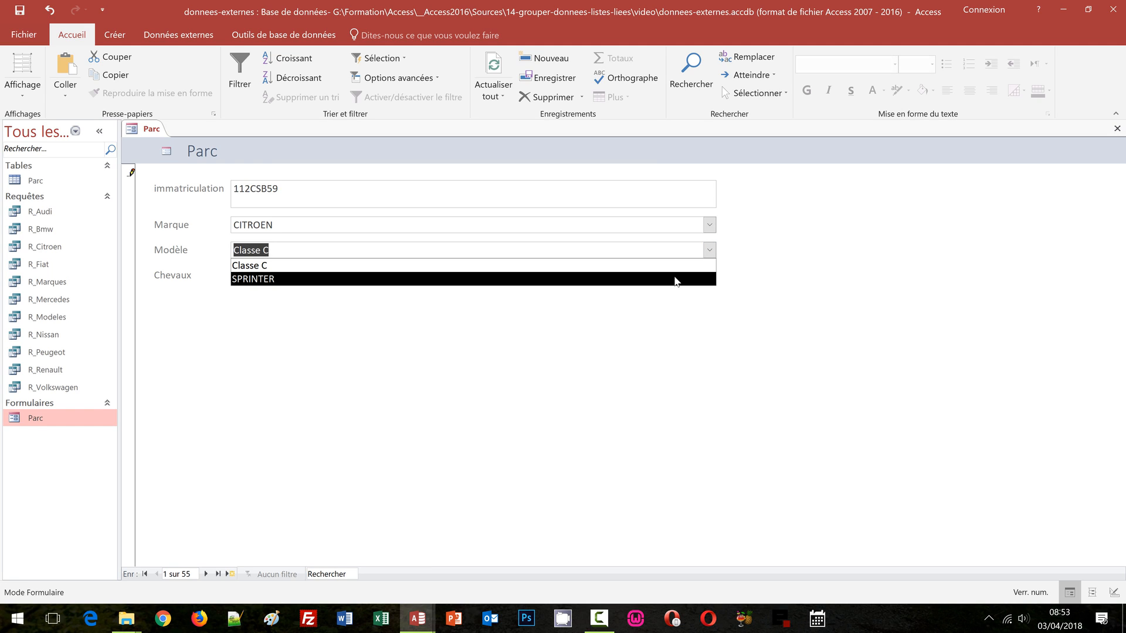
pyautogui.click(772, 258)
pyautogui.click(709, 225)
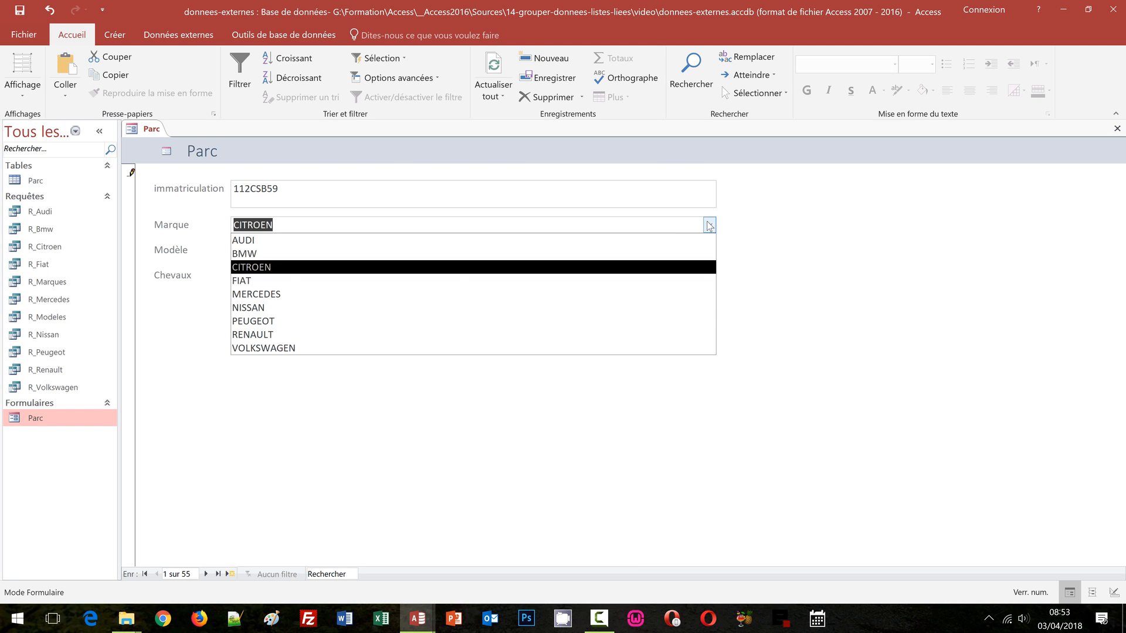
pyautogui.click(402, 321)
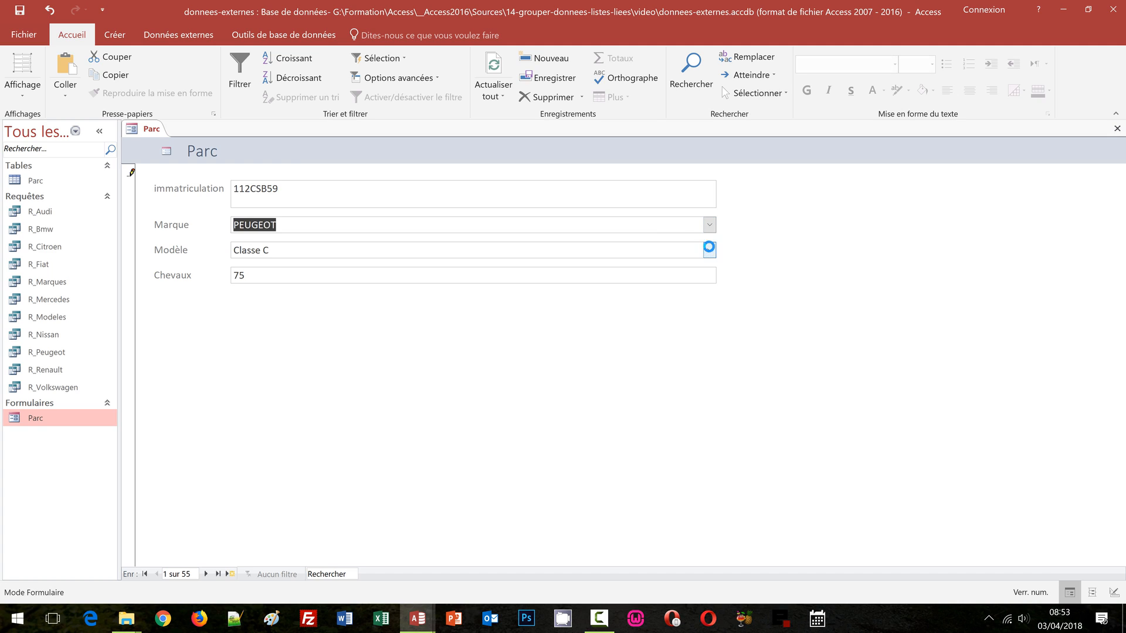
pyautogui.click(710, 250)
pyautogui.click(709, 251)
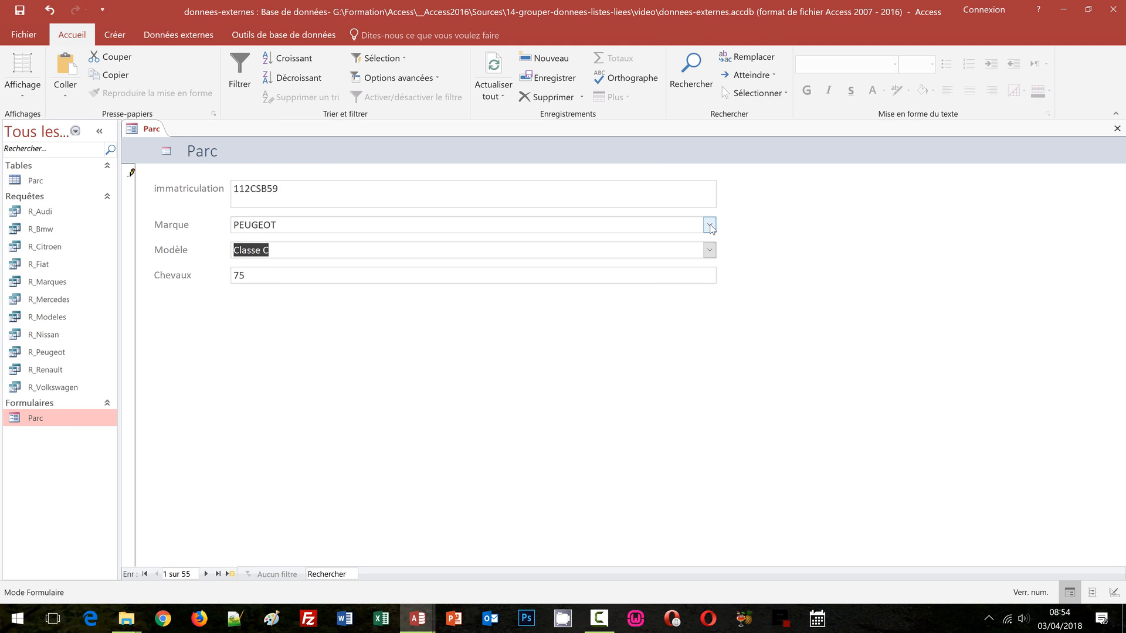
# Set Marque to RENAULT and check the choices offered in the Modèle list
pyautogui.click(710, 225)
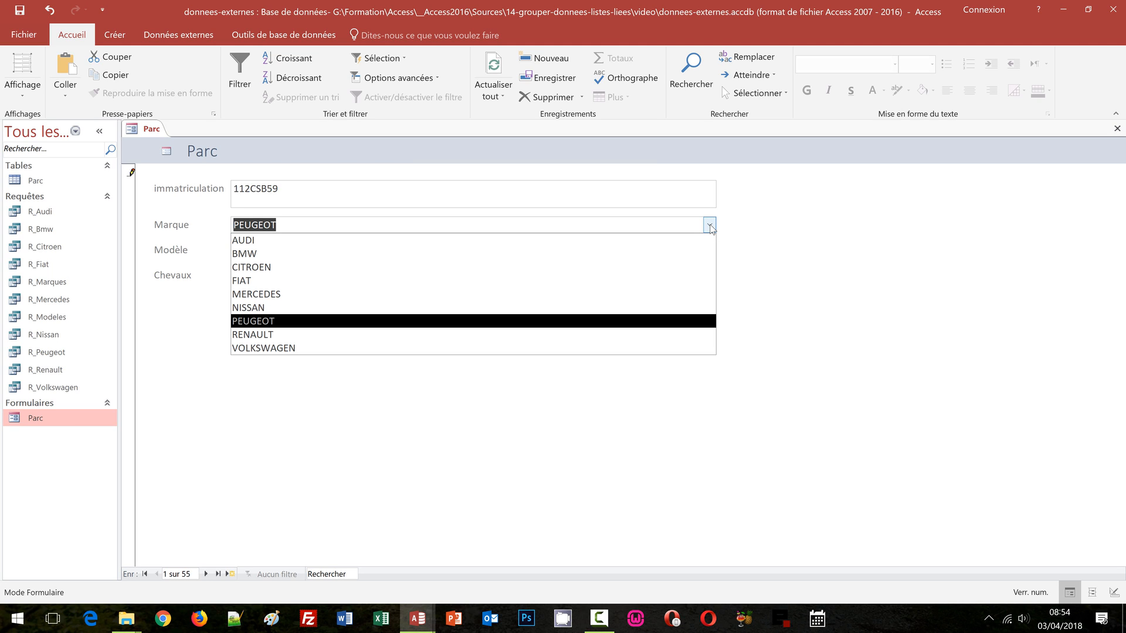
pyautogui.click(455, 334)
pyautogui.click(710, 250)
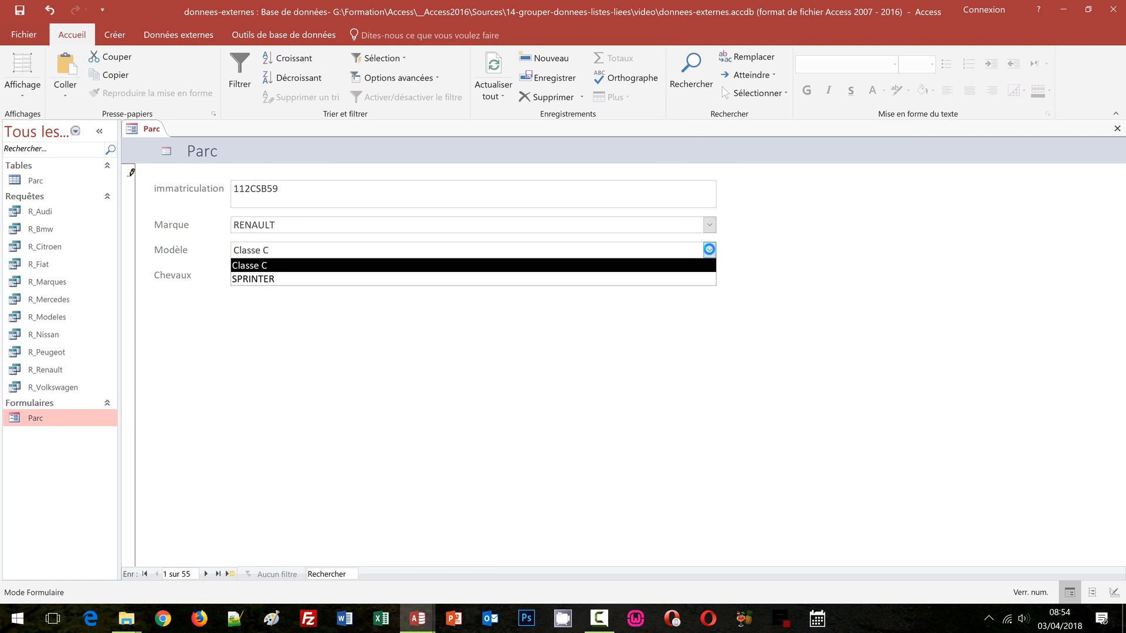
pyautogui.click(710, 250)
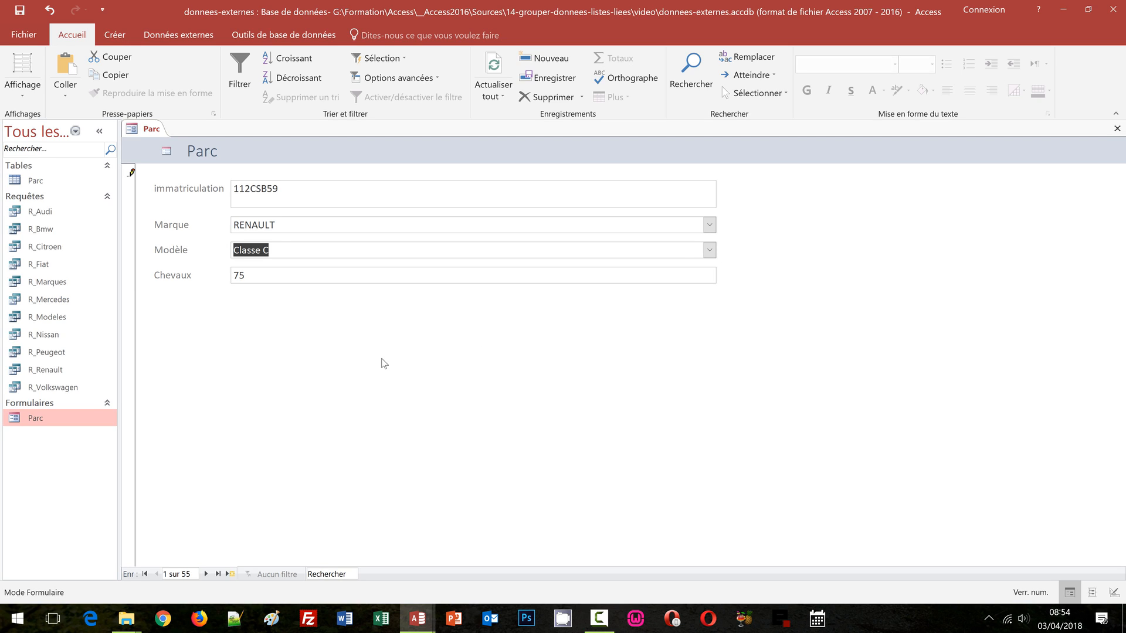
# Return the form to design view and start a macro with the macro builder for the Marque combo box's Sur changement event
pyautogui.click(18, 100)
pyautogui.click(51, 177)
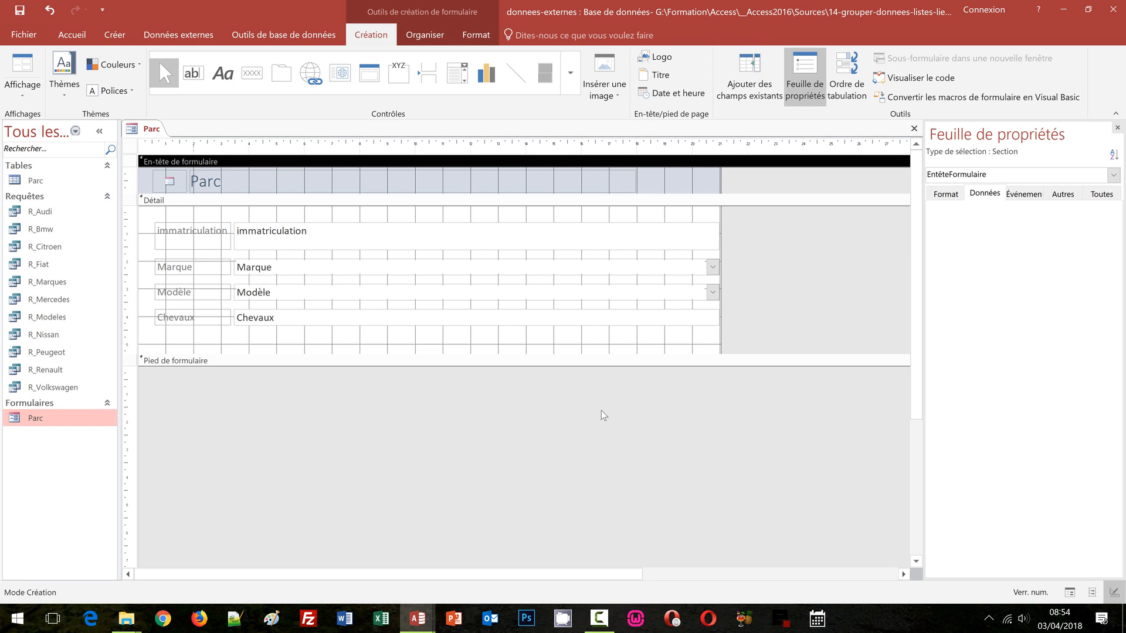
pyautogui.click(551, 267)
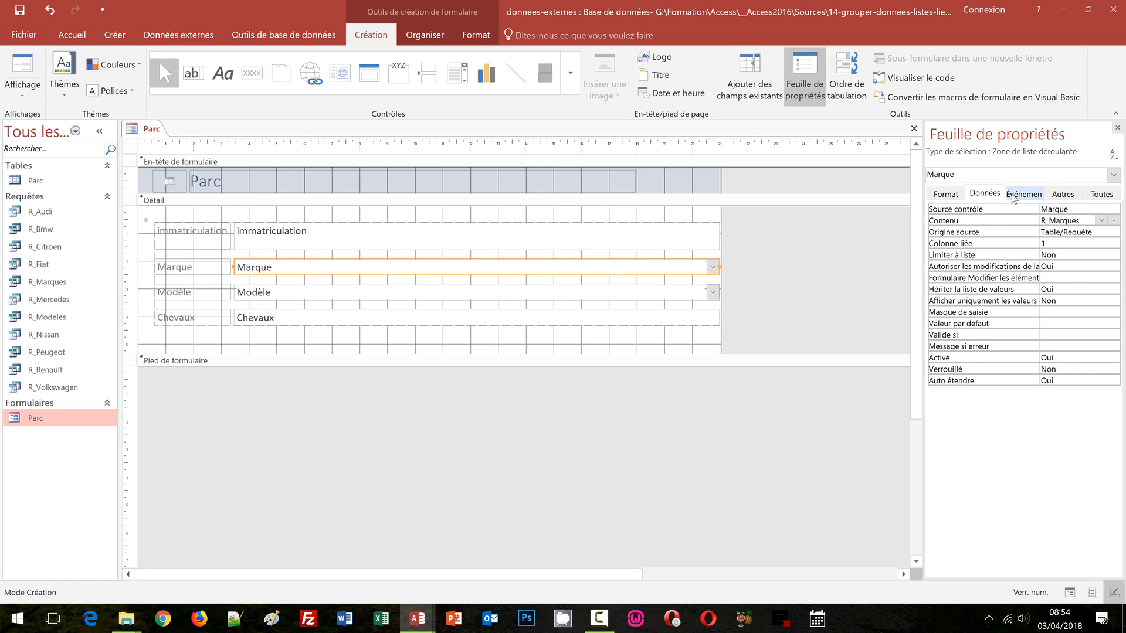
pyautogui.click(1013, 195)
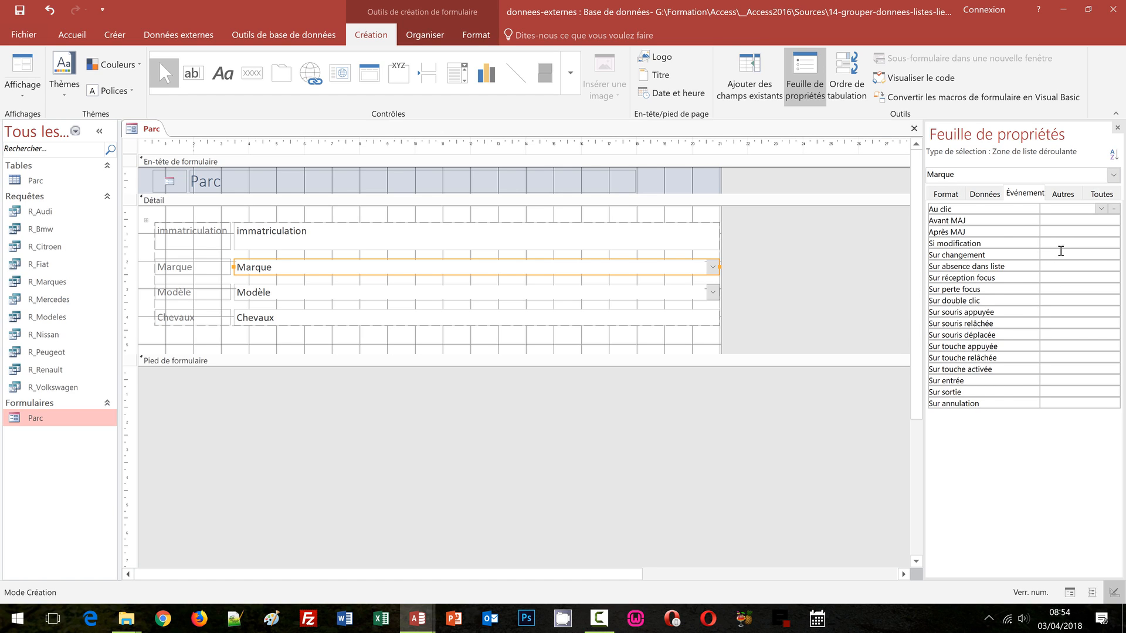
pyautogui.click(1059, 252)
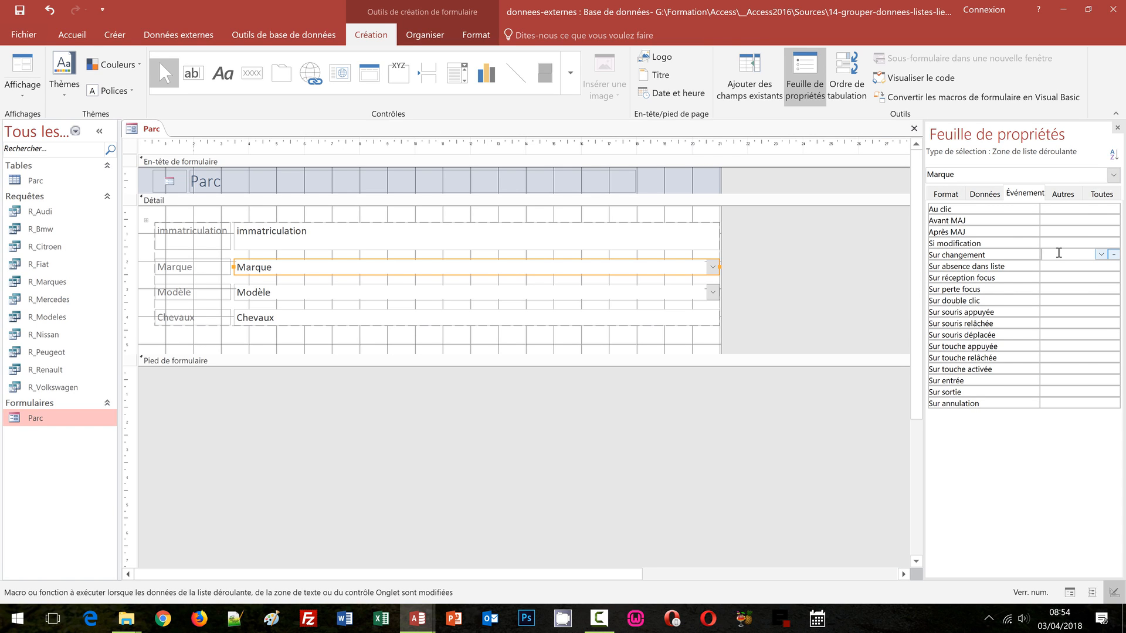
pyautogui.click(1114, 255)
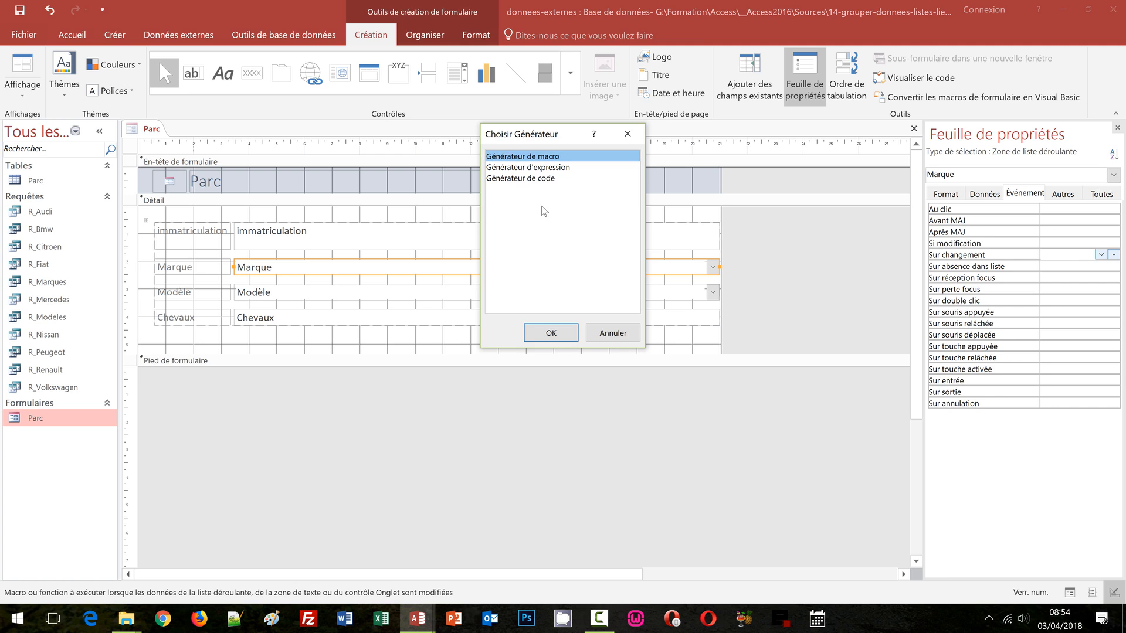
pyautogui.click(548, 334)
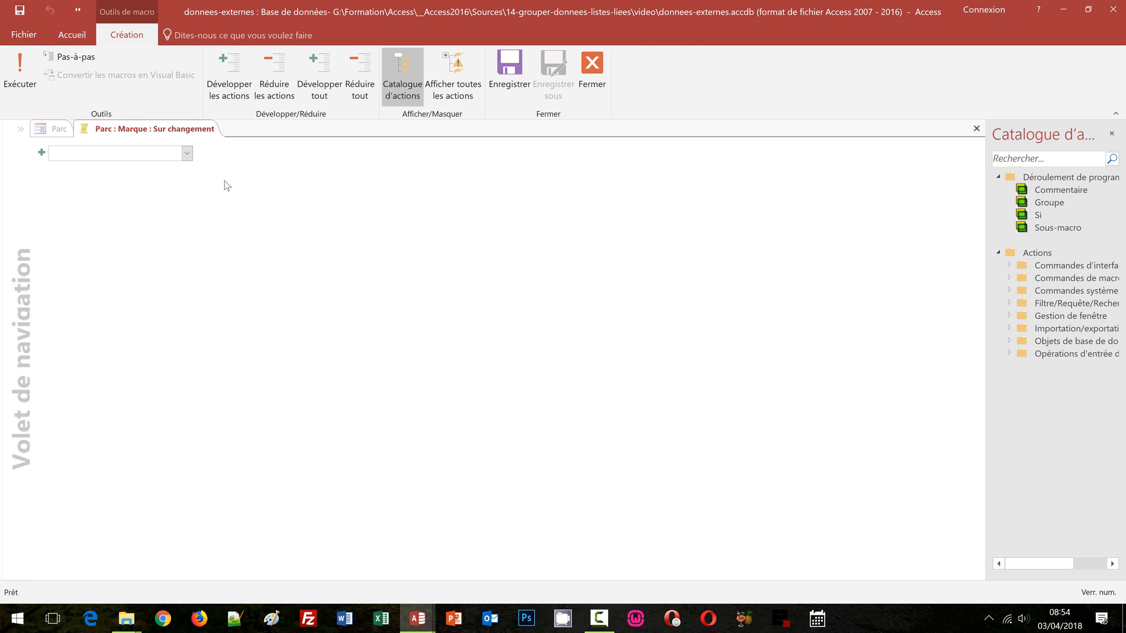
# Add the ActualiserEnregistrement action to the Marque change macro, save the macro and close it
pyautogui.click(189, 154)
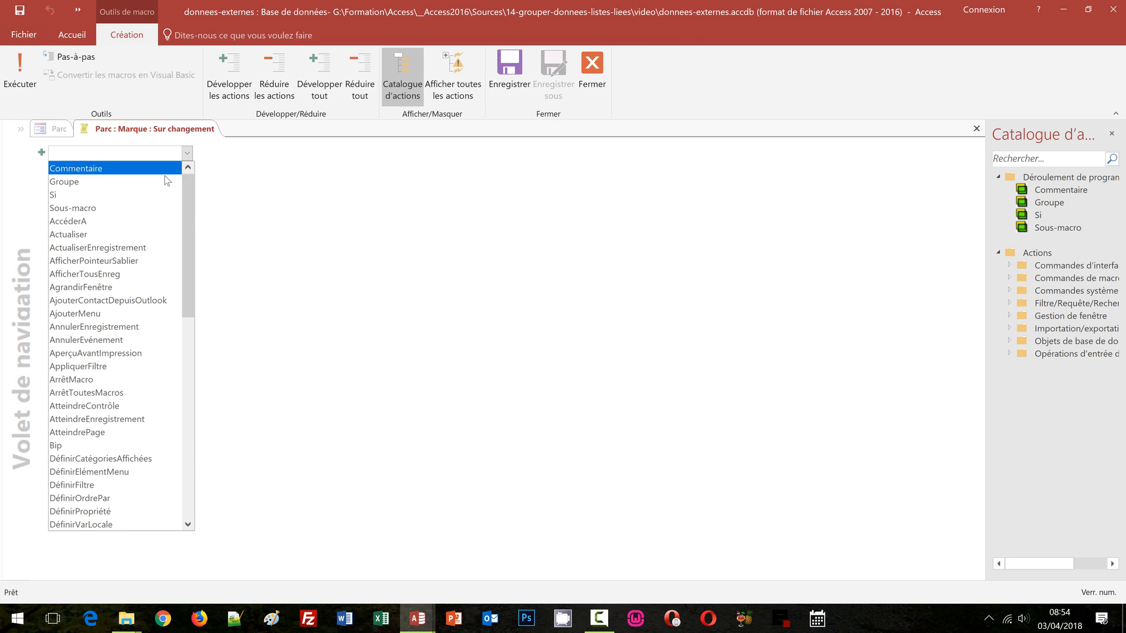
pyautogui.click(122, 248)
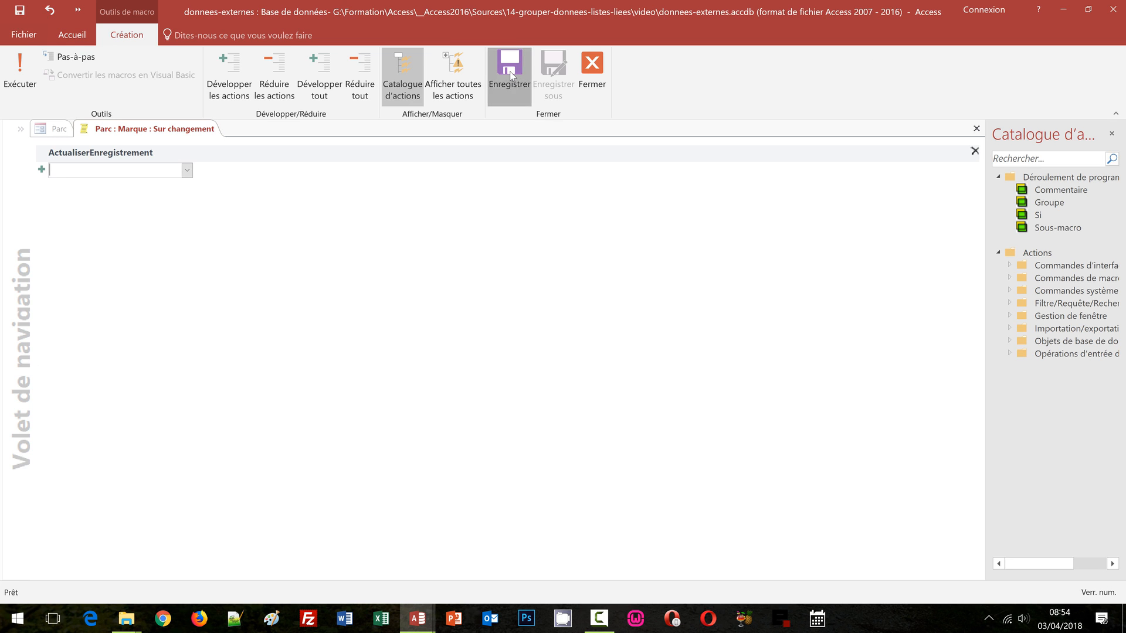
pyautogui.click(590, 76)
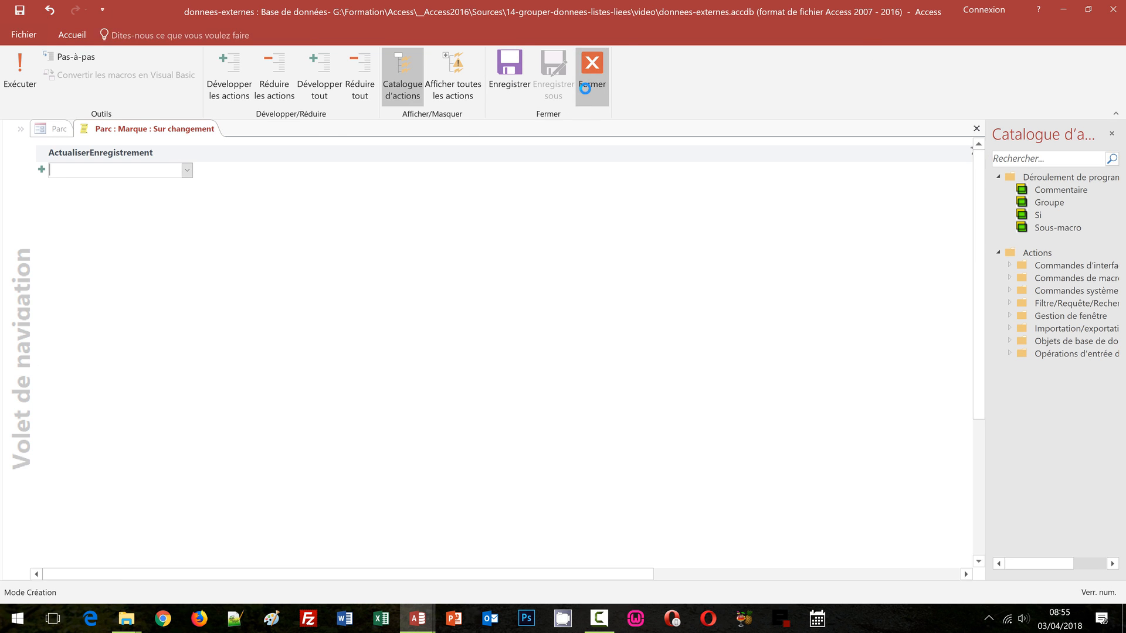
# Display the Parc form in form view, set Marque to CITROEN and check the choices offered for Modèle
pyautogui.click(422, 160)
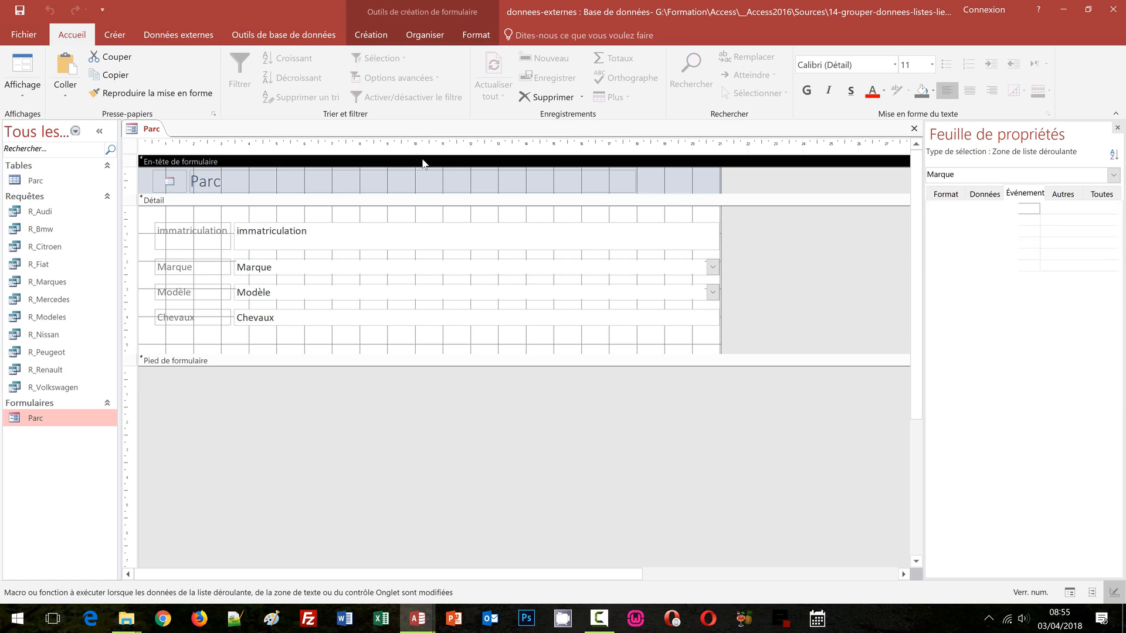
pyautogui.press('F5')
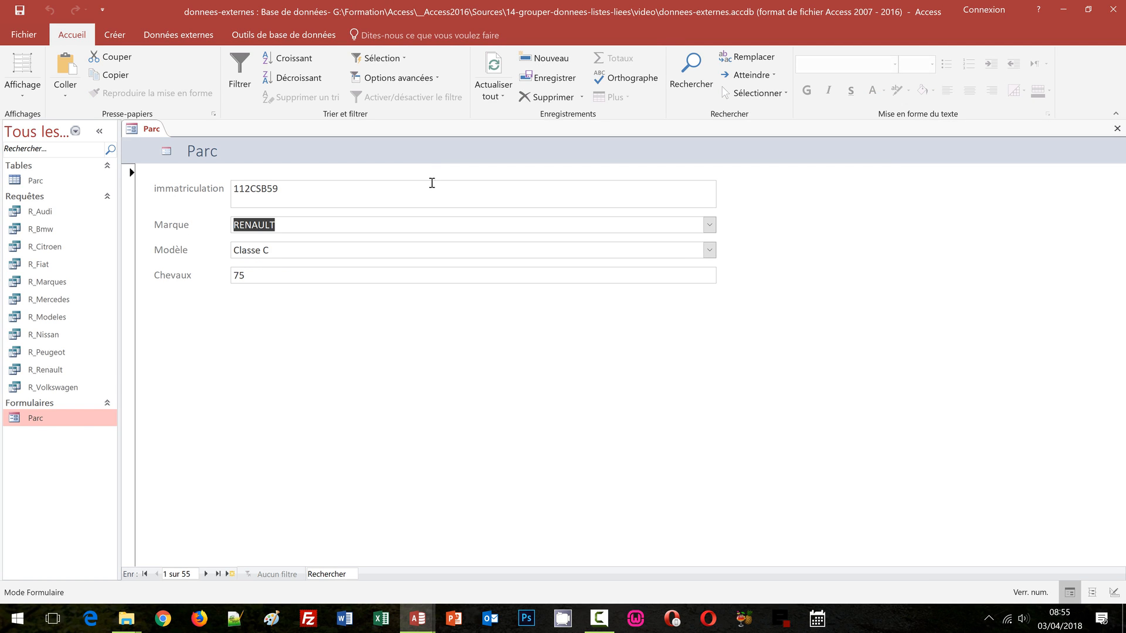
pyautogui.click(709, 224)
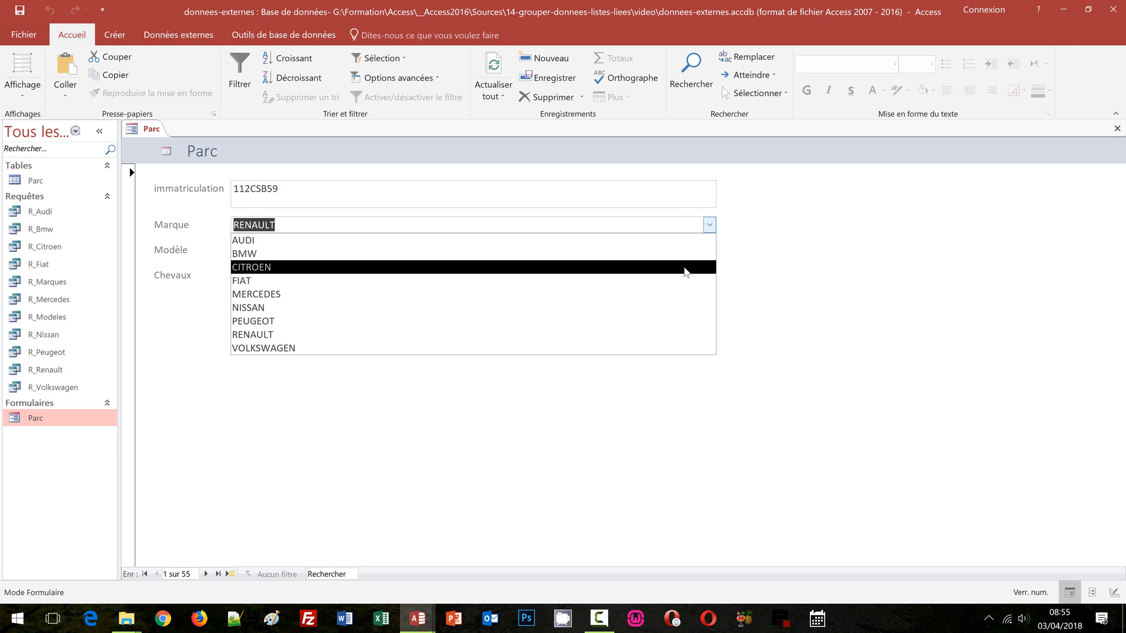
pyautogui.click(686, 268)
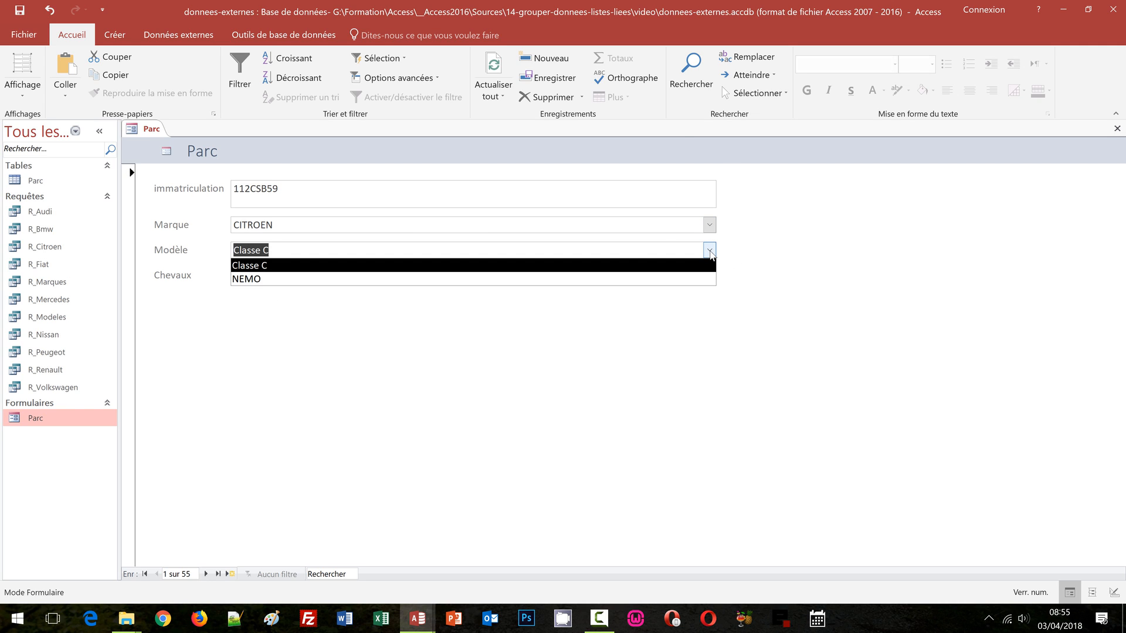
# Set Marque to MERCEDES in the first record and check the Modèle list
pyautogui.click(709, 225)
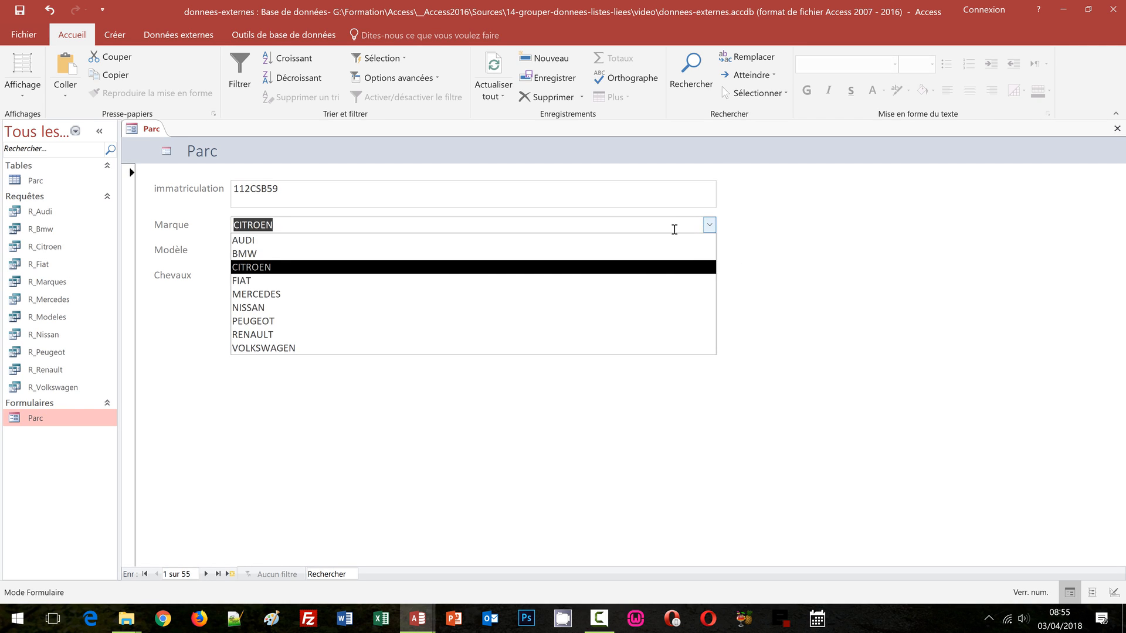
pyautogui.click(461, 296)
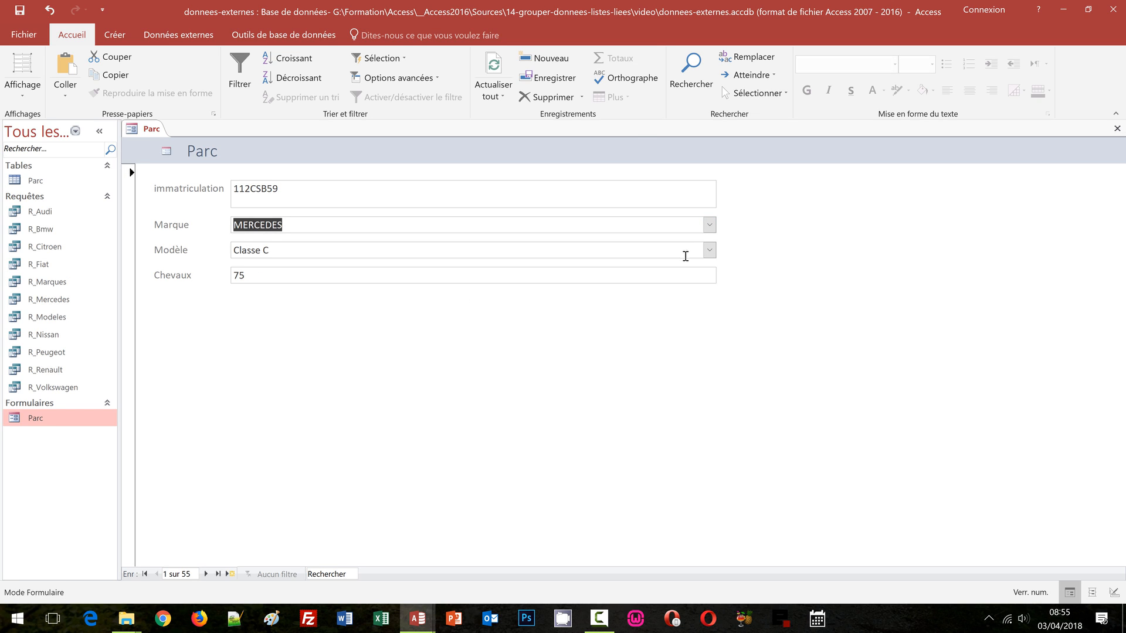
pyautogui.click(708, 250)
pyautogui.click(709, 251)
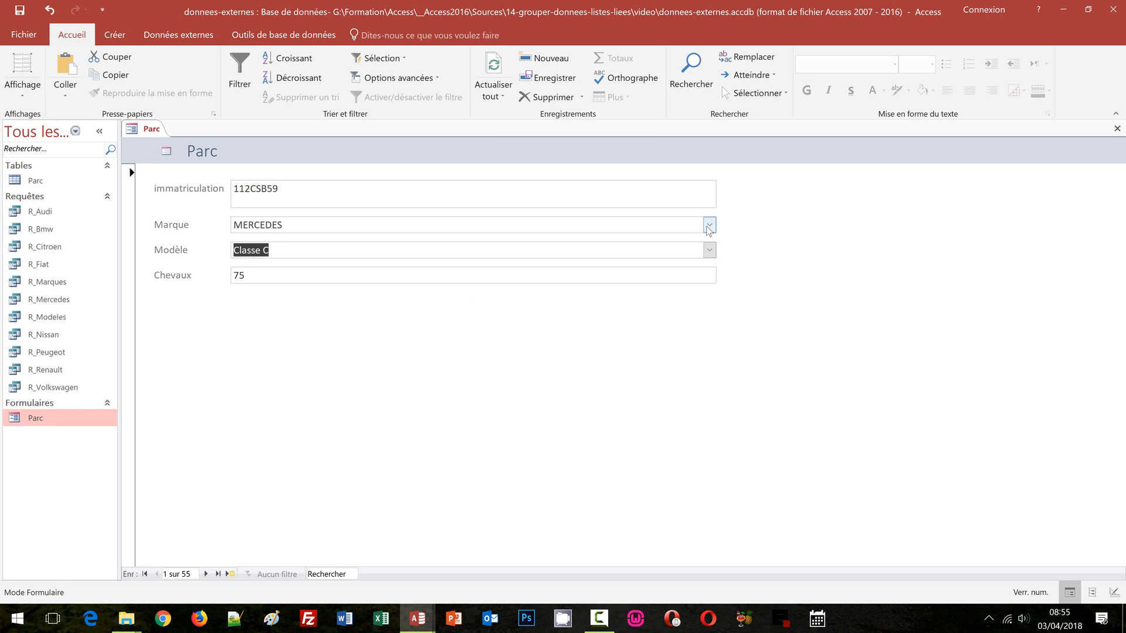
# Switch Marque to PEUGEOT and check which models the Modèle list offers, leaving the model unchosen
pyautogui.click(709, 227)
pyautogui.click(479, 320)
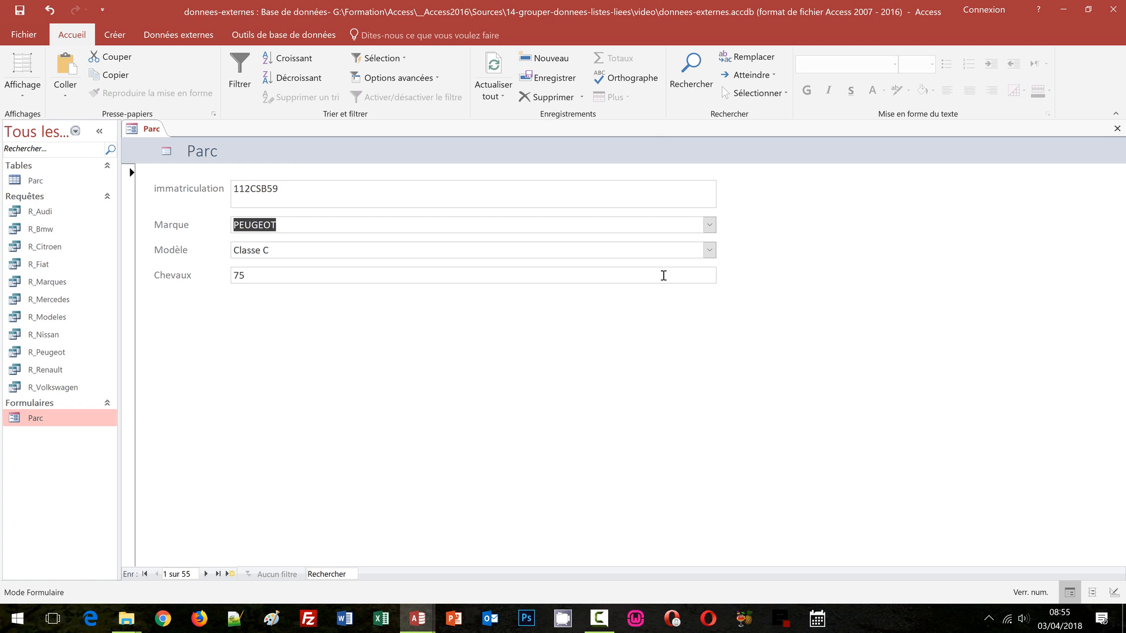
pyautogui.click(709, 250)
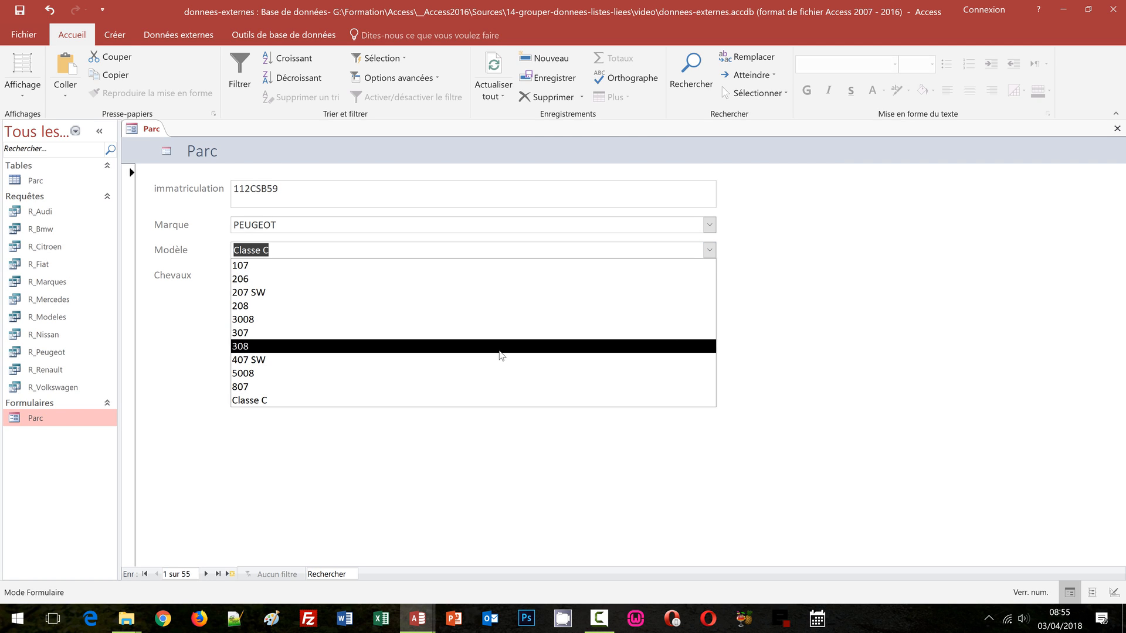
pyautogui.click(822, 261)
# Set Marque to RENAULT and Modèle to Modus in the first record, and close the Parc form, saving its design changes
pyautogui.click(708, 225)
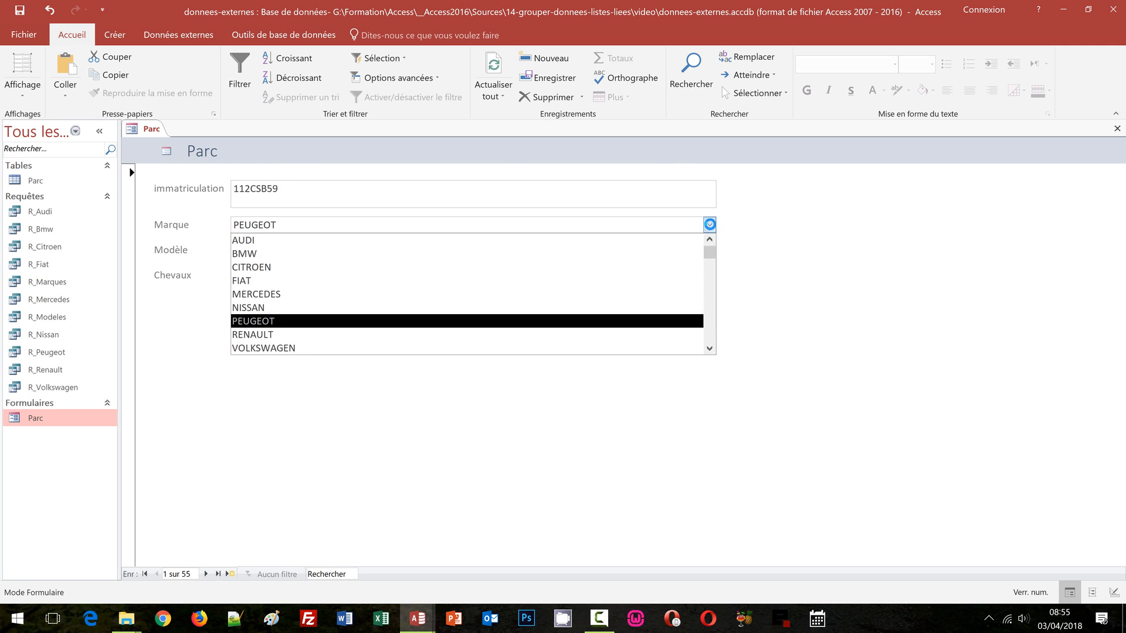
pyautogui.click(332, 335)
pyautogui.click(711, 251)
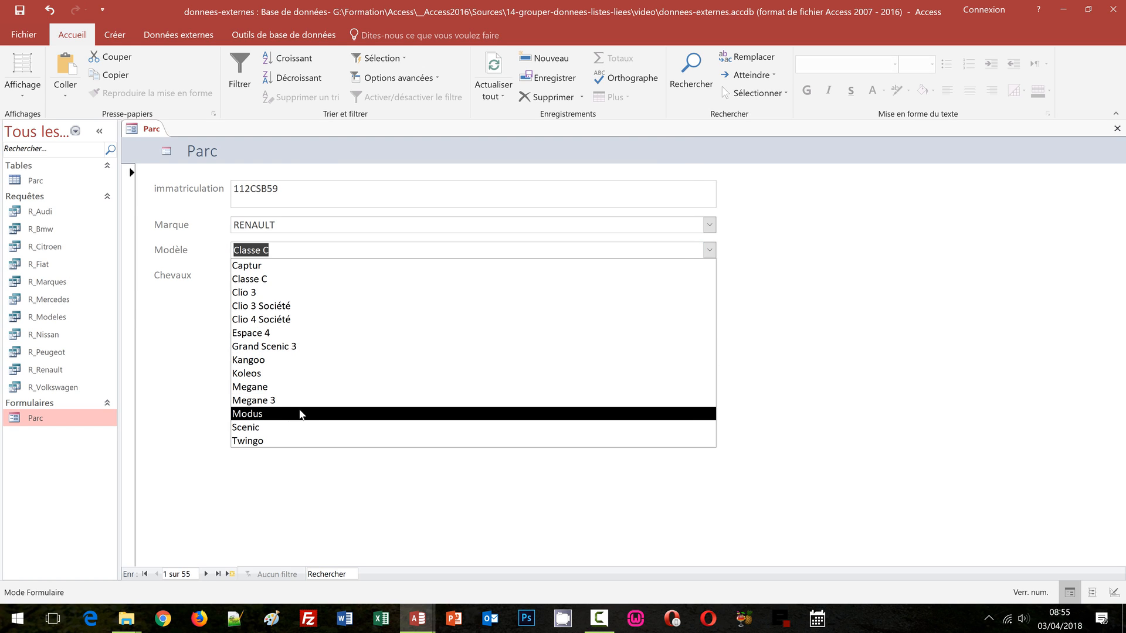
pyautogui.click(273, 414)
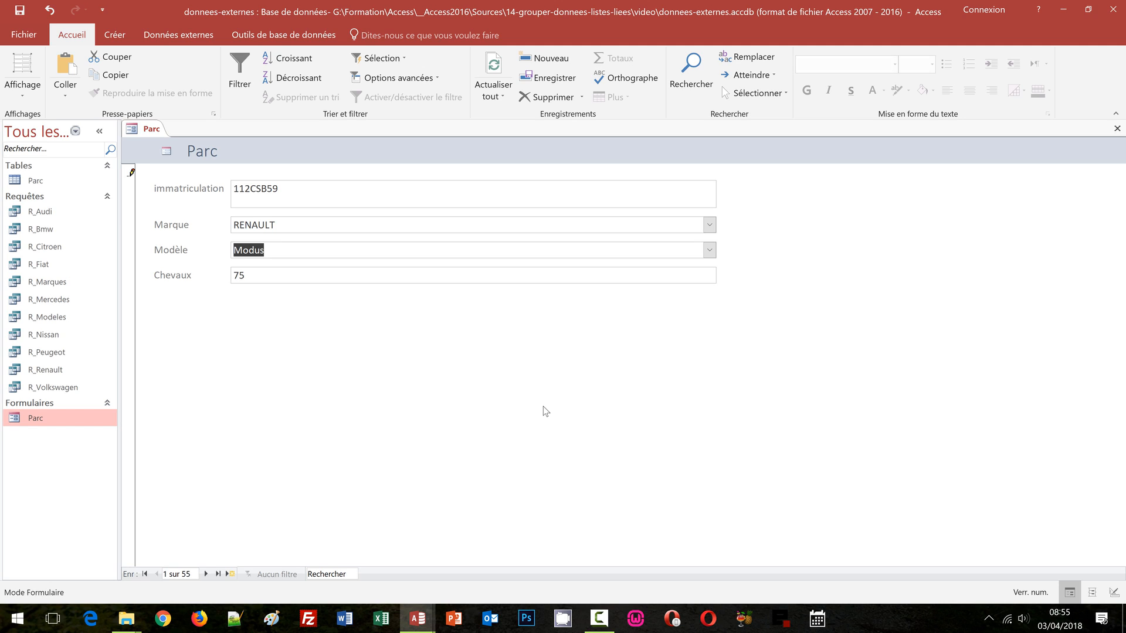
pyautogui.click(1116, 130)
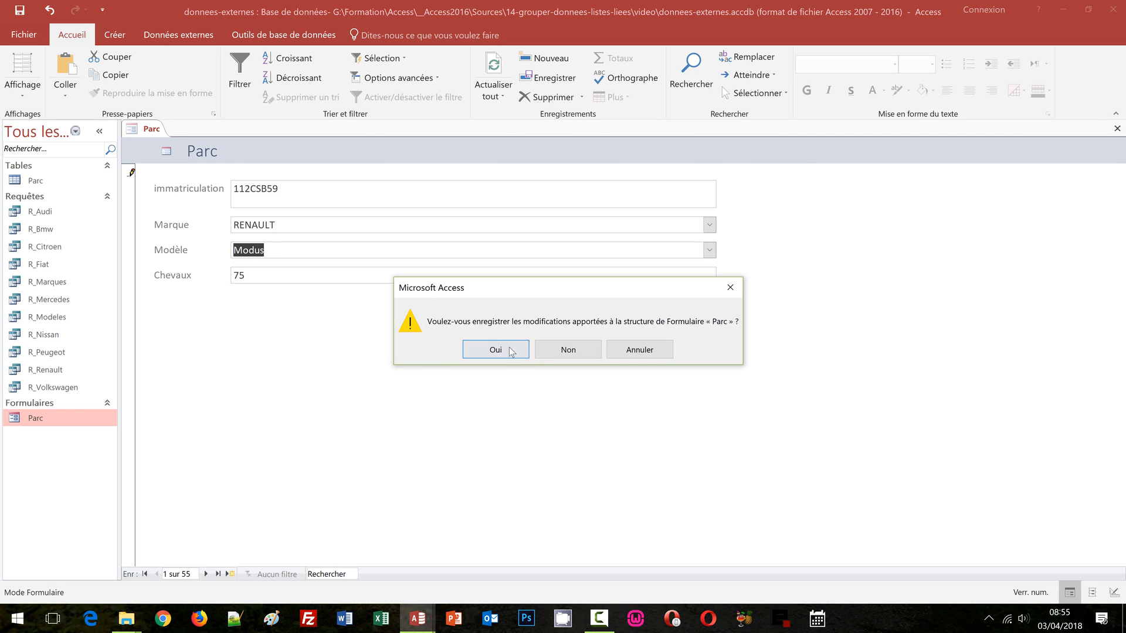
pyautogui.click(503, 351)
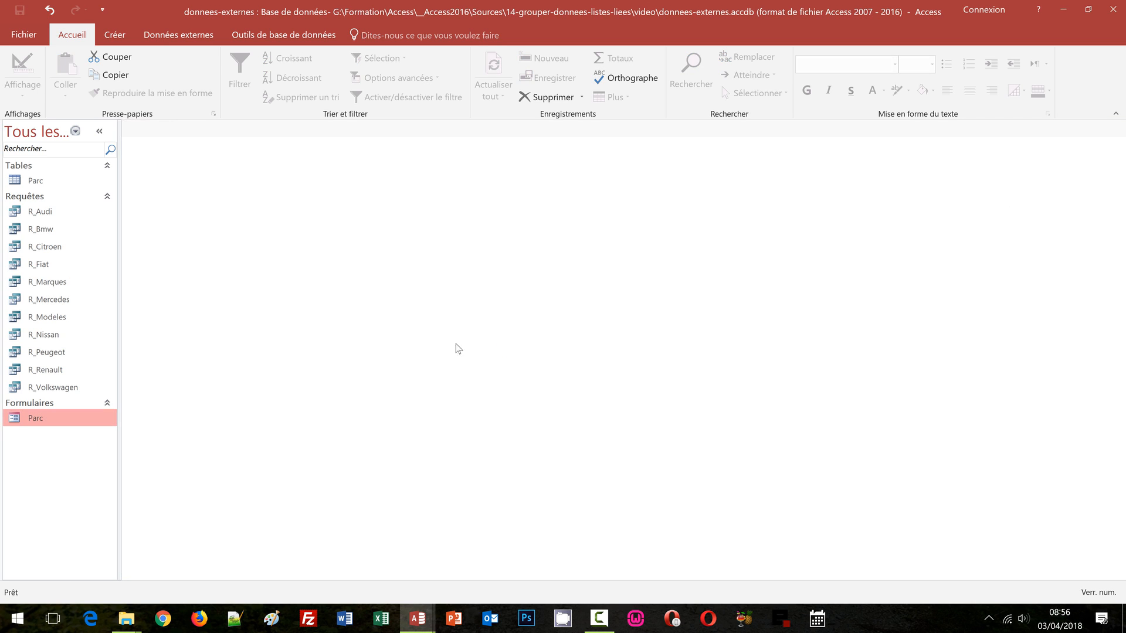